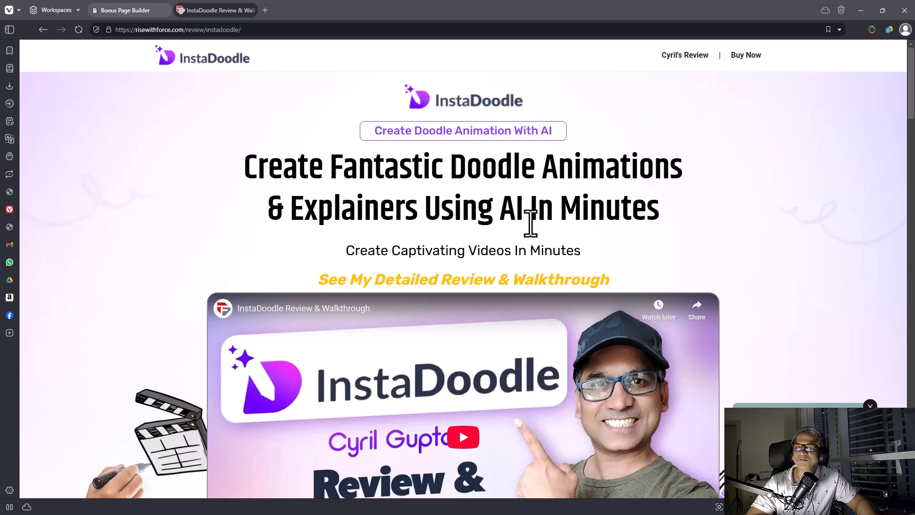
- Examine the InstaDoodle review page from its headline and walkthrough video down to the bonus, rewards and deal sections
scroll(347, 205, down, 7)
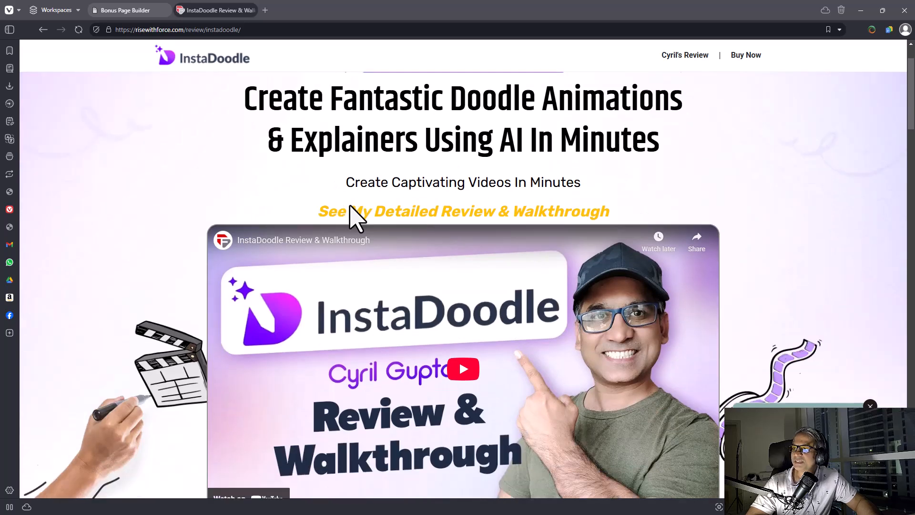
scroll(347, 267, down, 6)
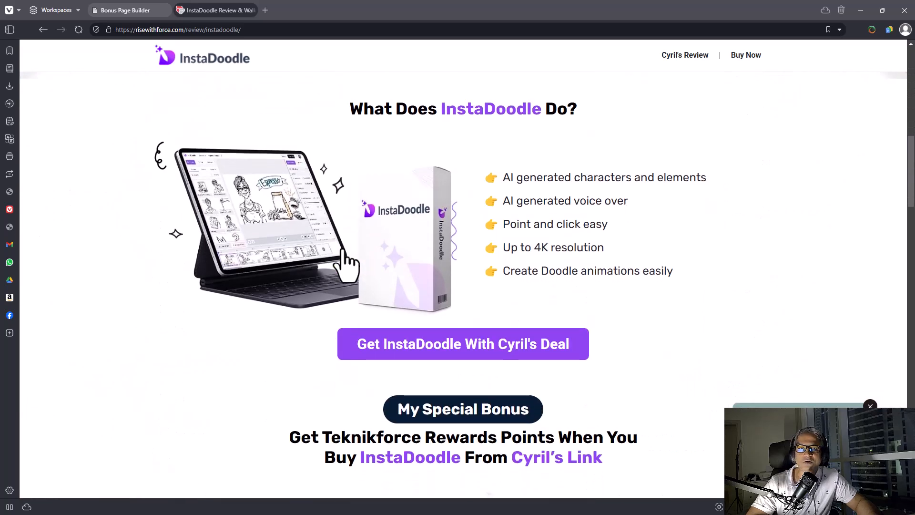
scroll(346, 260, down, 20)
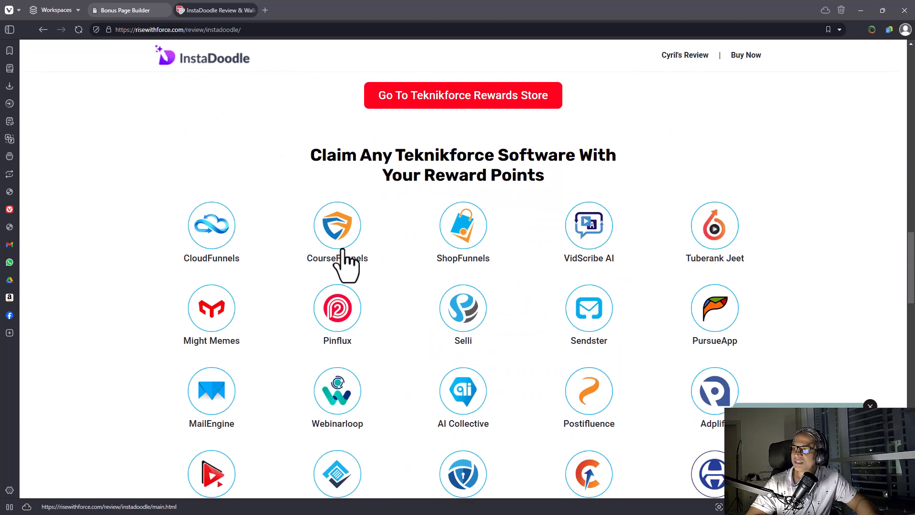
scroll(347, 264, down, 20)
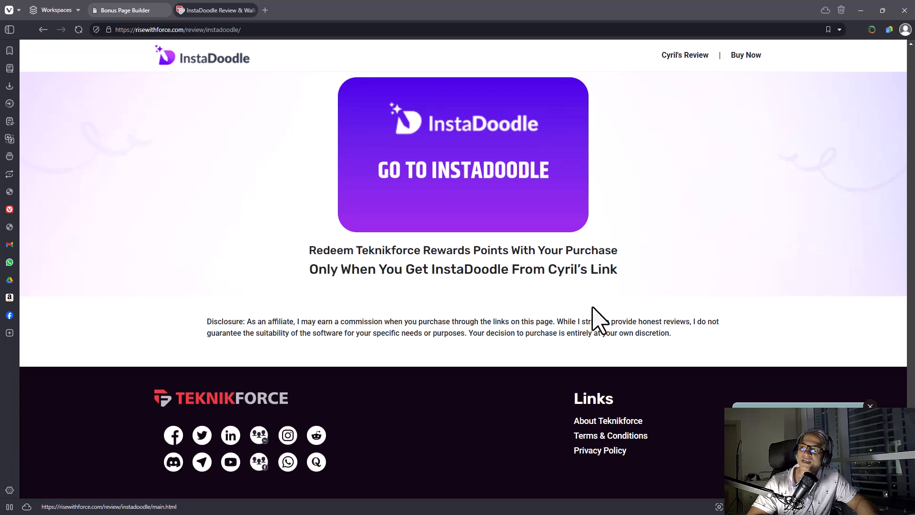
middle_click(469, 446)
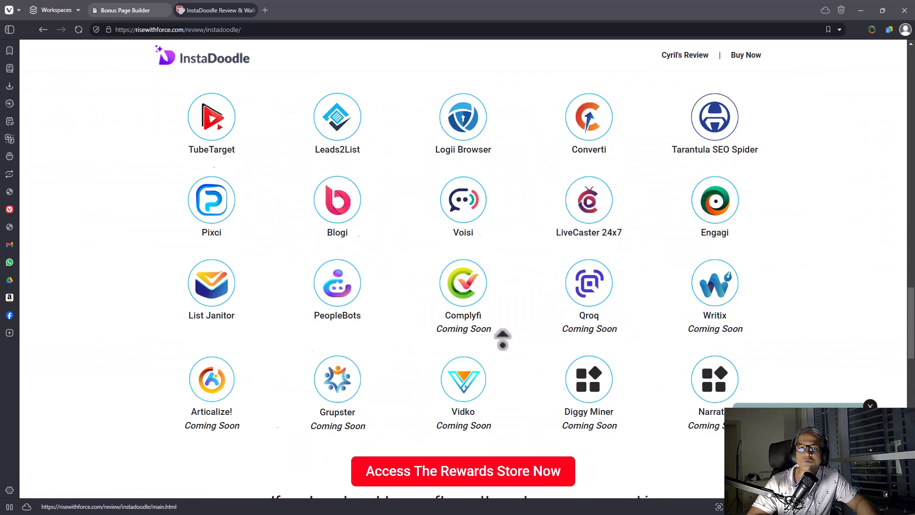
middle_click(815, 357)
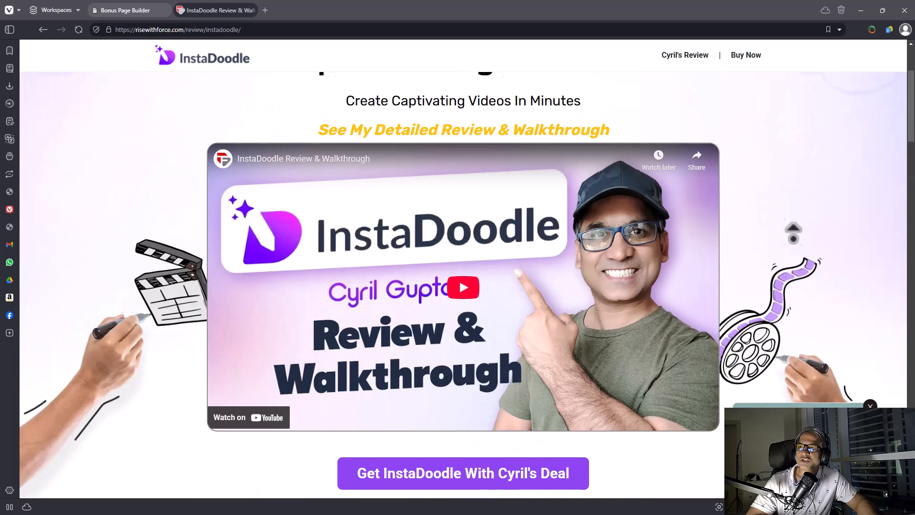
middle_click(792, 235)
scroll(305, 316, up, 3)
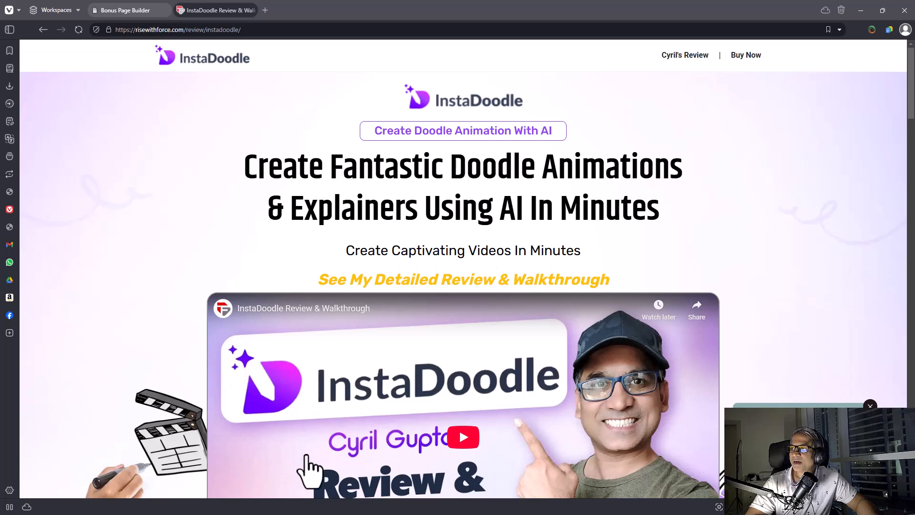
scroll(309, 470, down, 2)
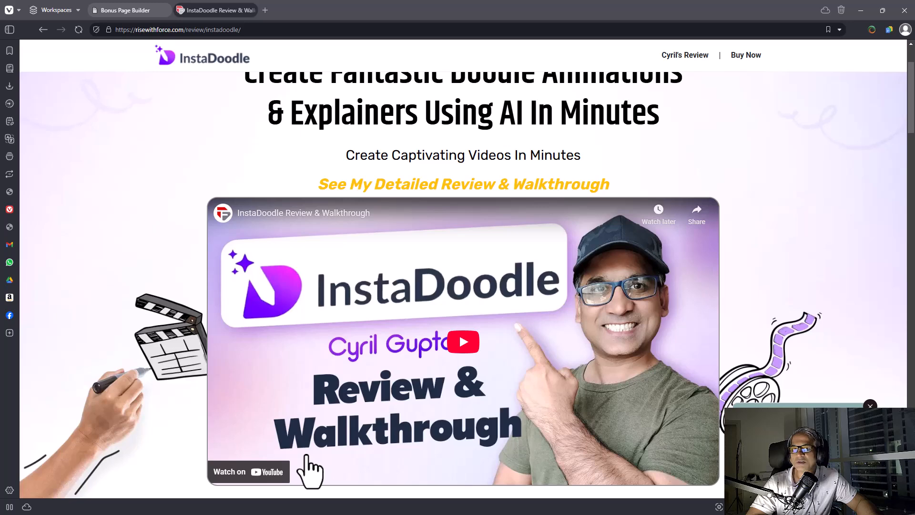
scroll(309, 470, down, 3)
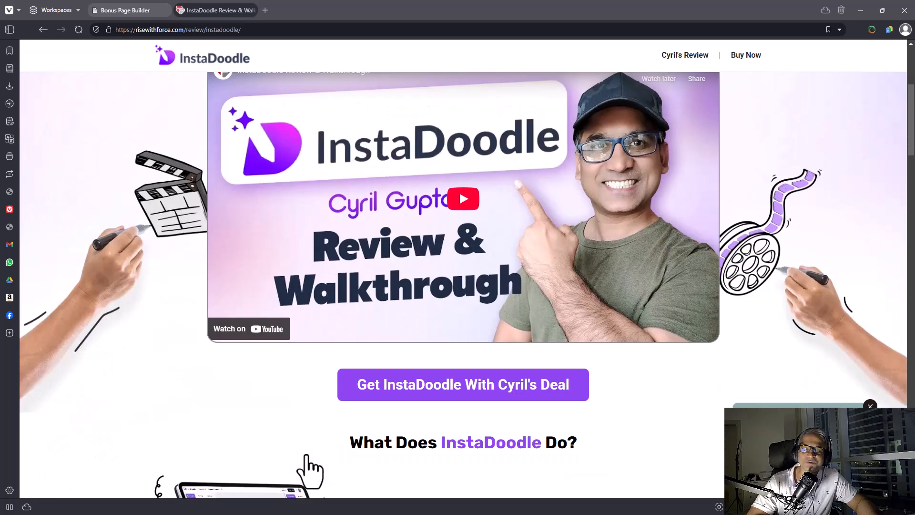
scroll(309, 469, down, 20)
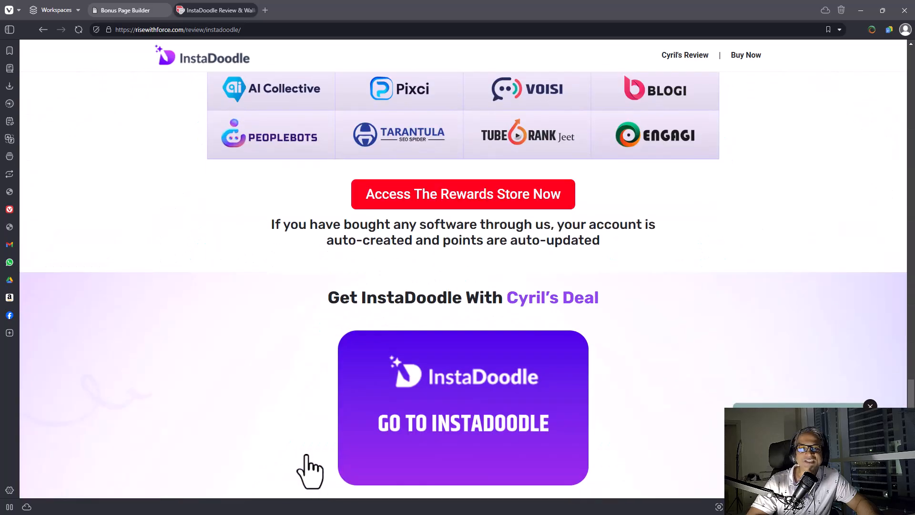
scroll(309, 470, down, 5)
middle_click(384, 452)
middle_click(390, 348)
middle_click(829, 275)
middle_click(871, 118)
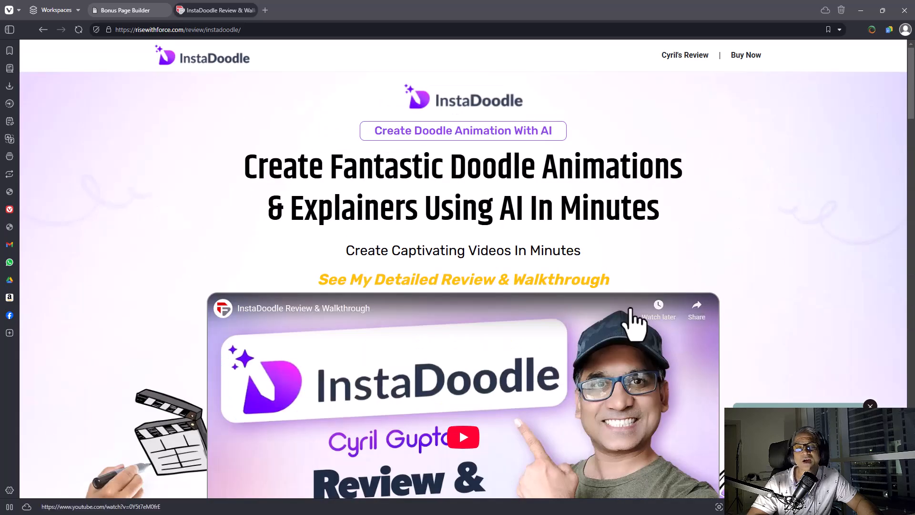
- Switch to Bonus Page Builder, look over its home dashboard and start a new page
click(135, 10)
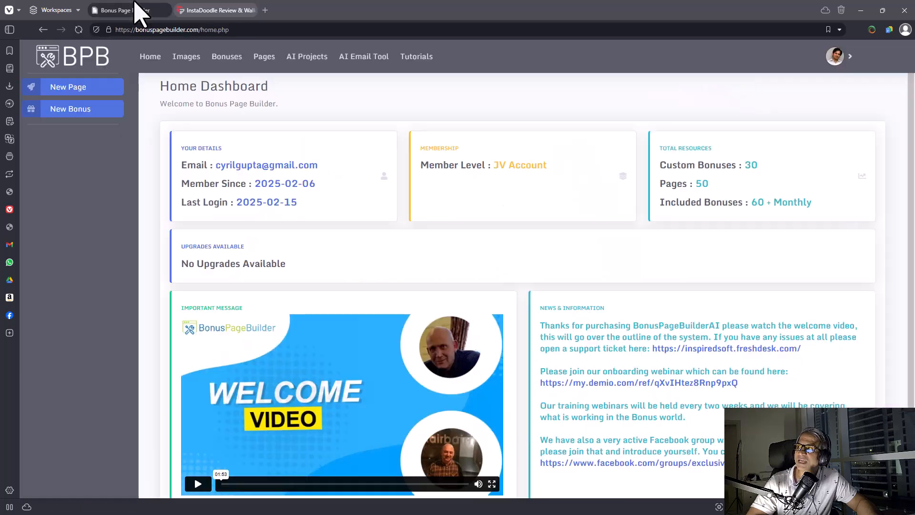
scroll(351, 372, down, 2)
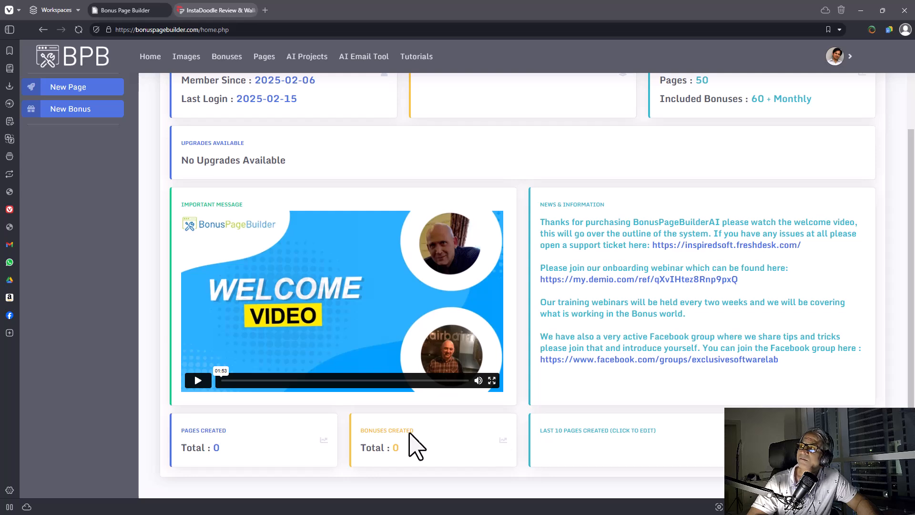
scroll(245, 305, up, 3)
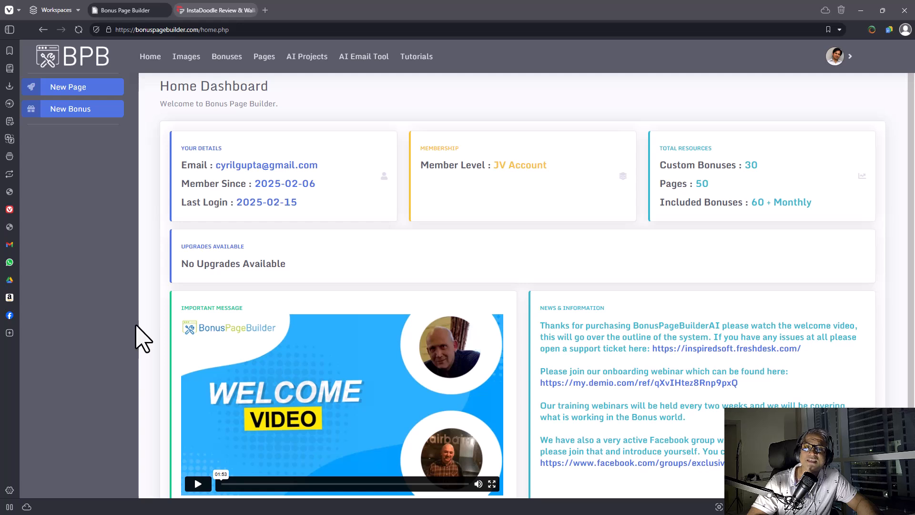
click(66, 90)
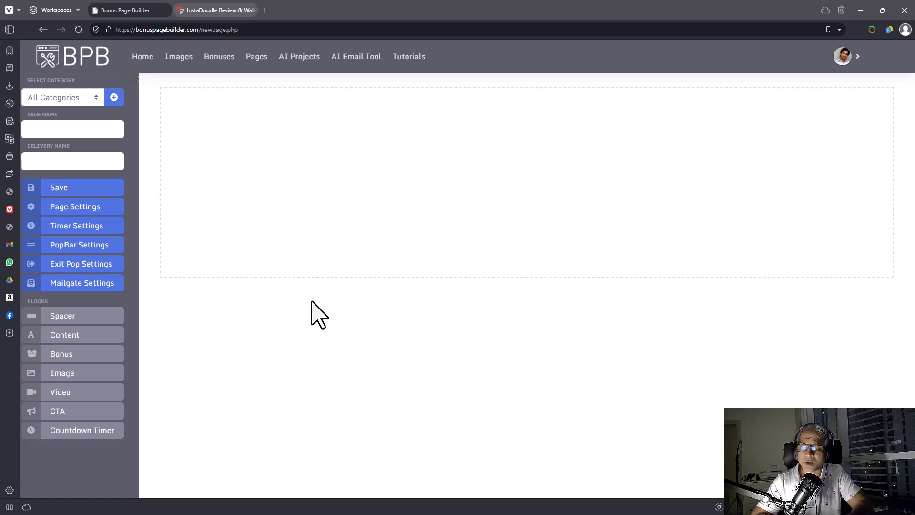
- Open the ClickBank and JVZoo websites in separate new browser tabs and view the ClickBank site
key(ctrl+t)
text(clic)
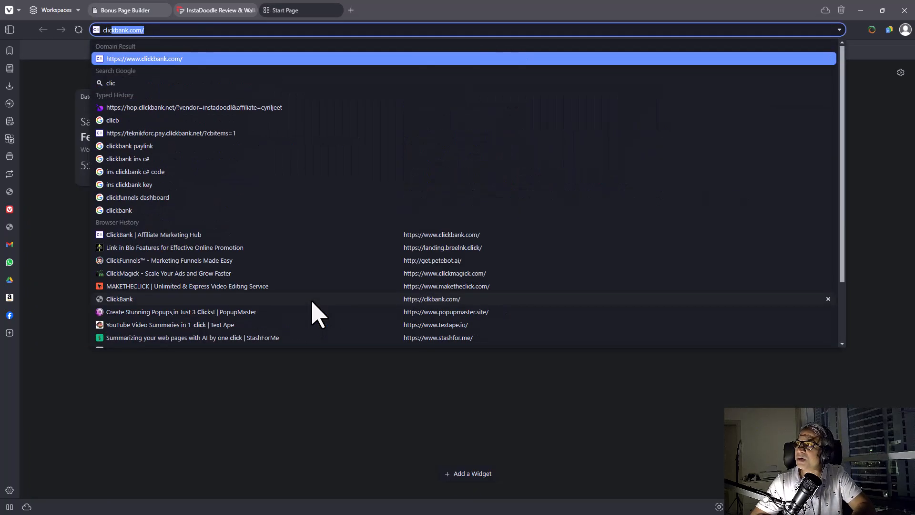
key(Return)
key(ctrl+t)
text(jv)
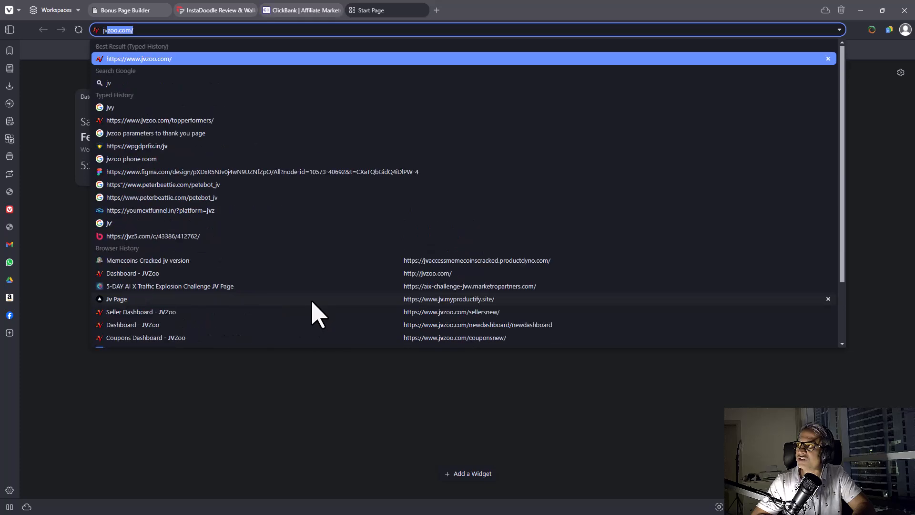
text(z)
key(Return)
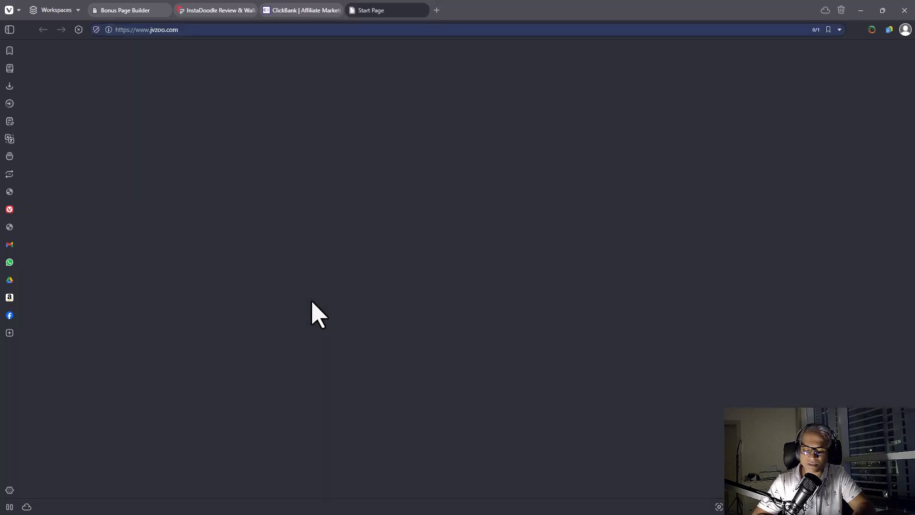
click(300, 10)
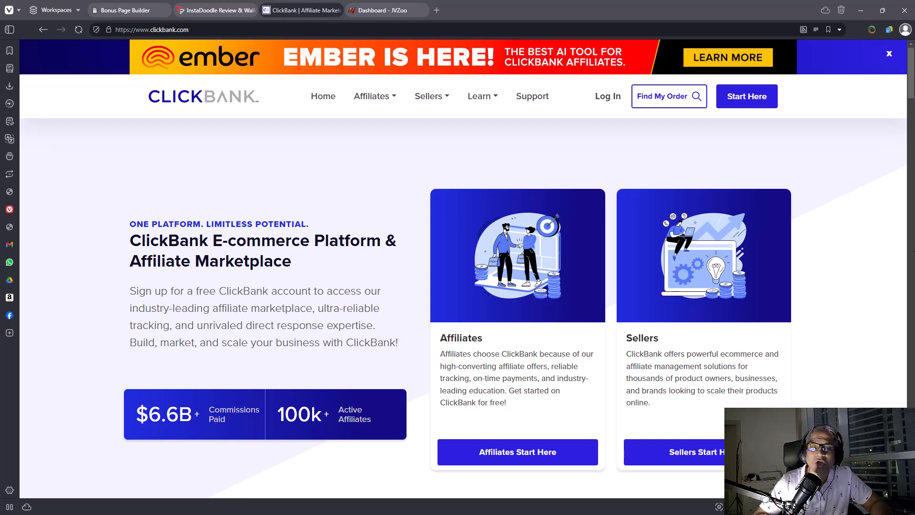
- Open JVZoo's Top Performers page and examine the top affiliates rankings, switching between 2024 and 2025
click(387, 10)
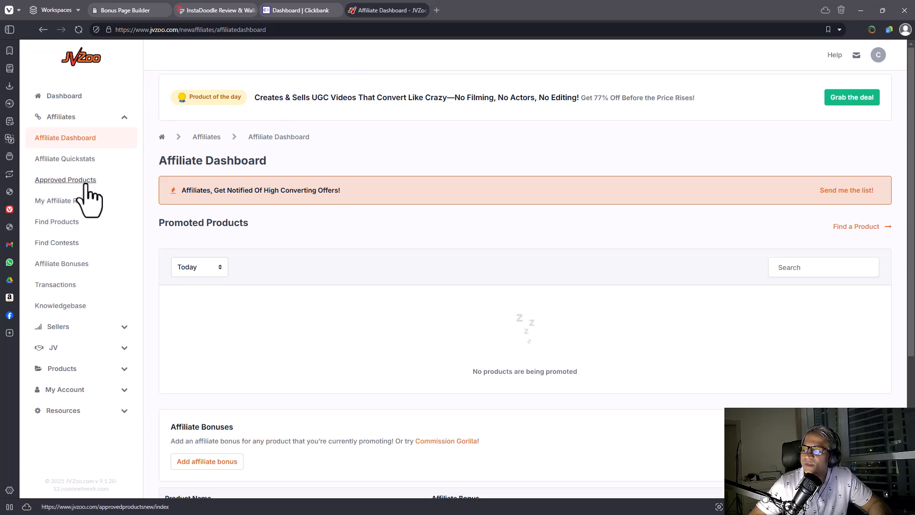
click(69, 412)
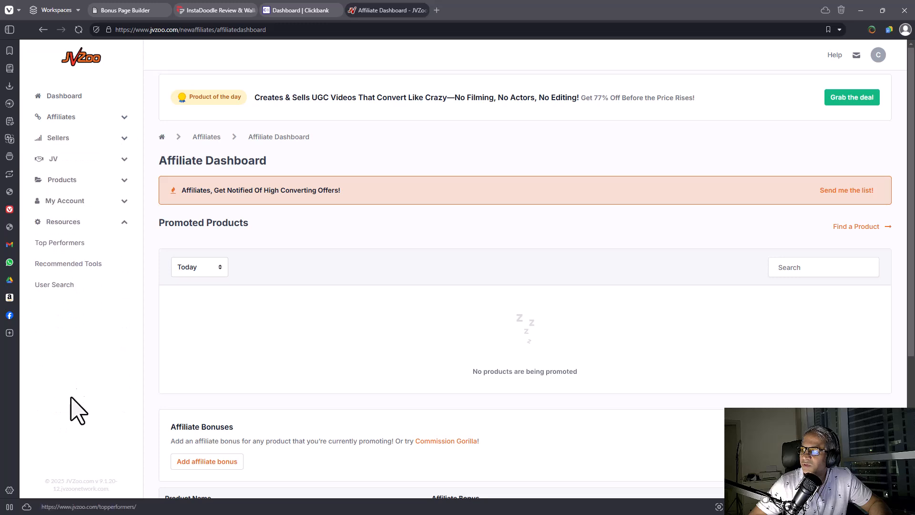
click(61, 244)
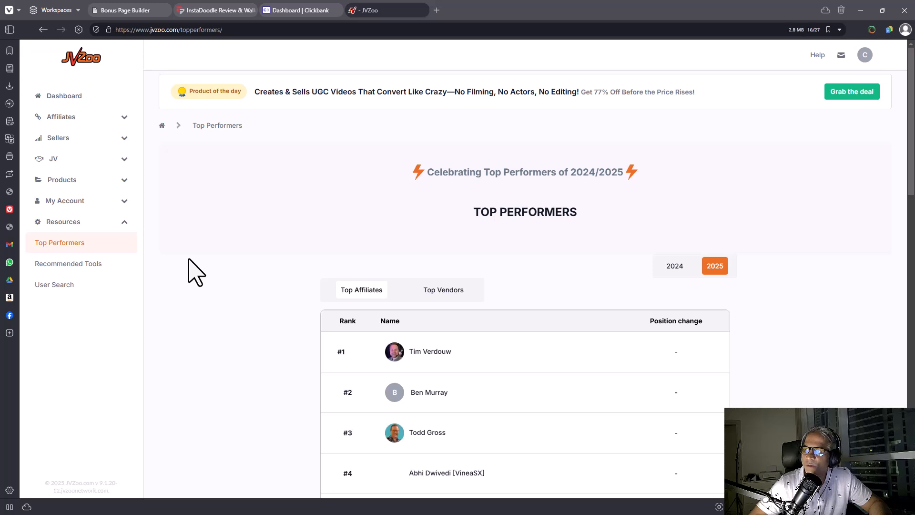
scroll(388, 339, down, 3)
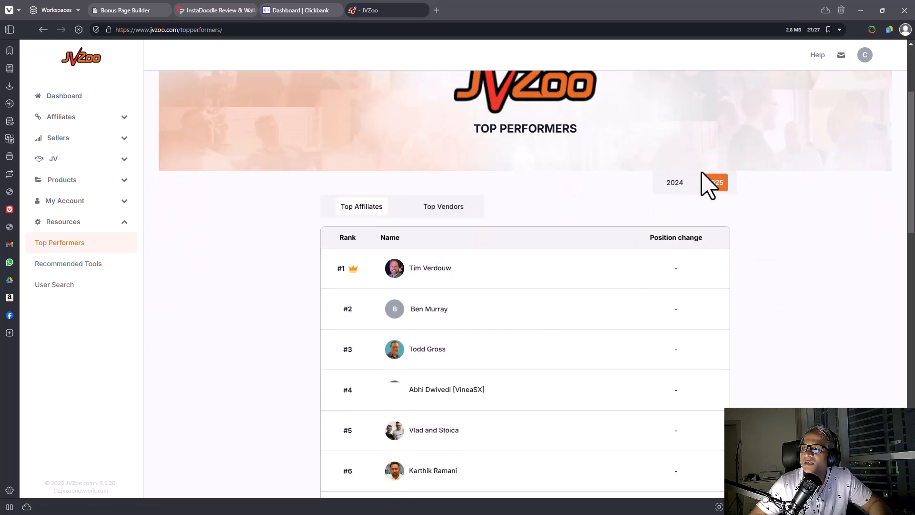
click(676, 186)
click(714, 185)
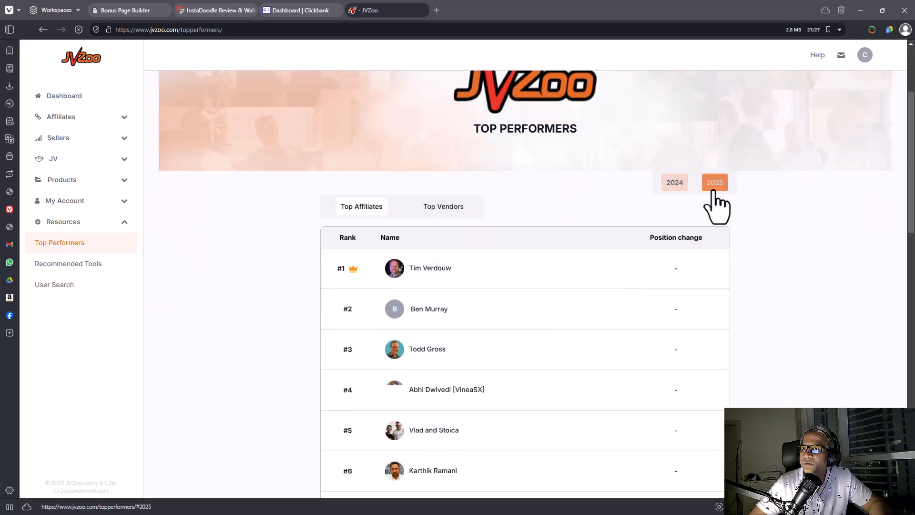
scroll(500, 276, down, 5)
scroll(485, 286, down, 7)
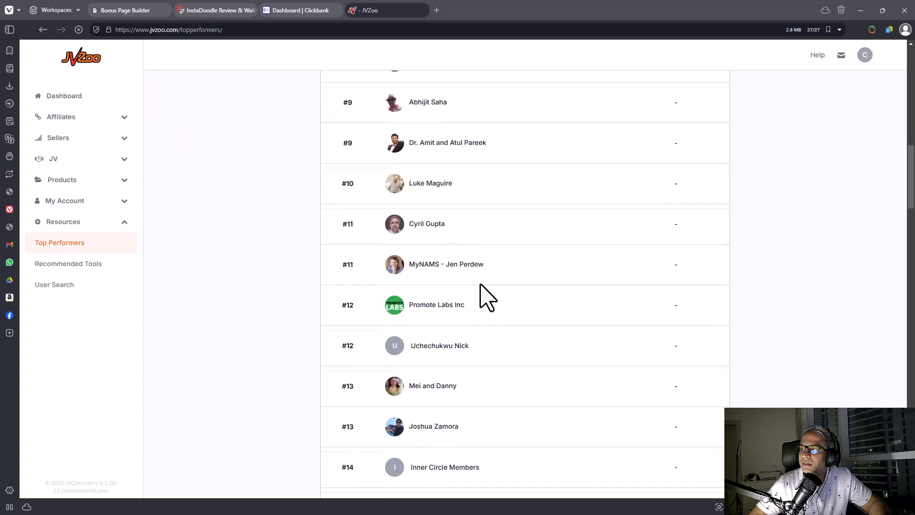
scroll(367, 298, up, 10)
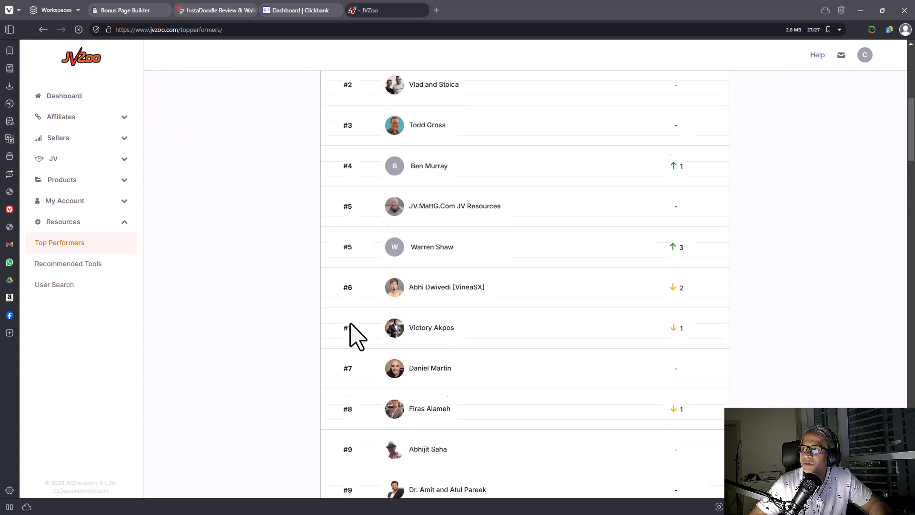
- Review the combined earnings chart and sales by account on the ClickBank dashboard, glancing back at the InstaDoodle review page
click(303, 12)
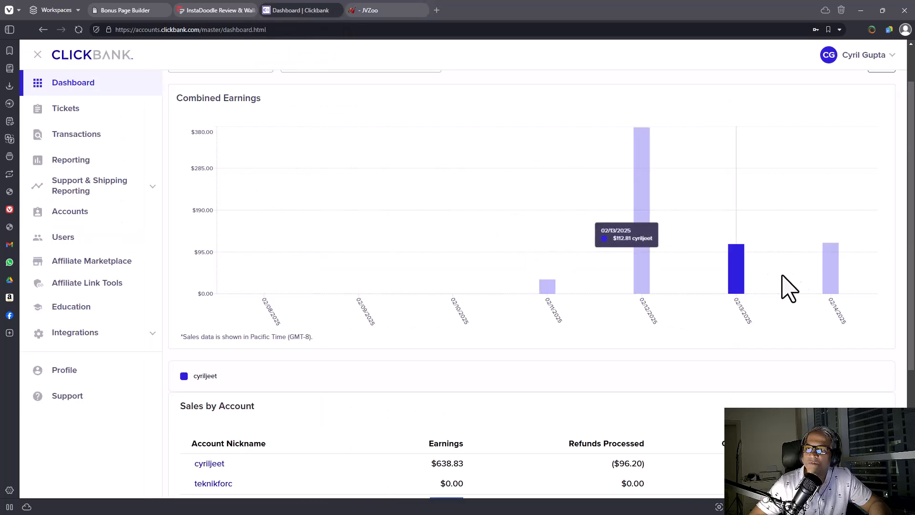
click(219, 10)
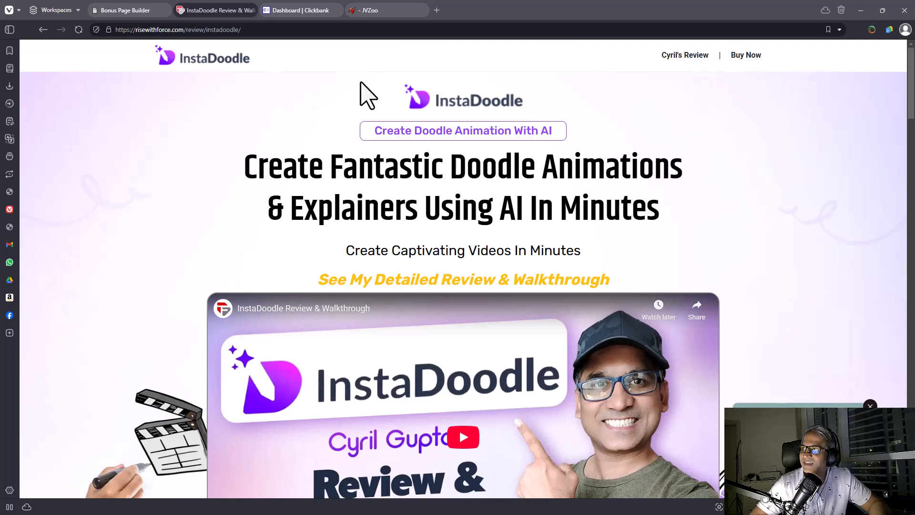
click(303, 10)
scroll(547, 316, down, 4)
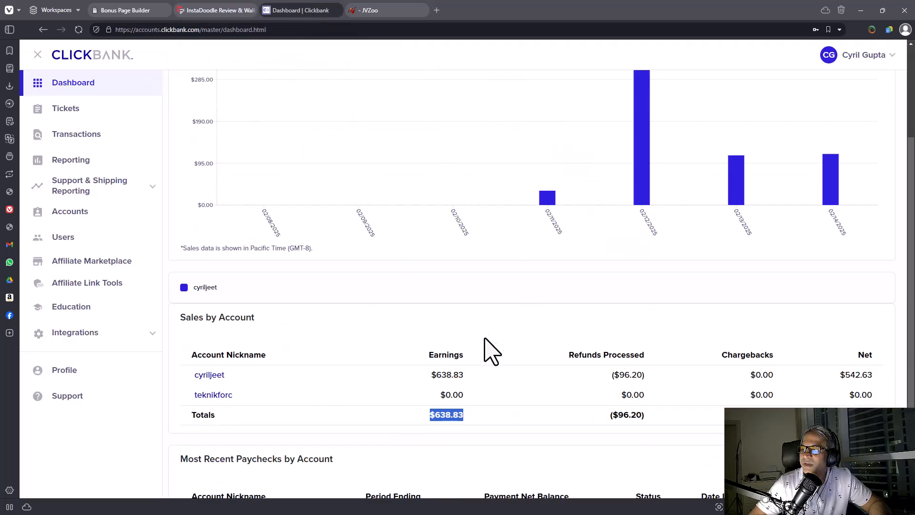
scroll(488, 341, up, 3)
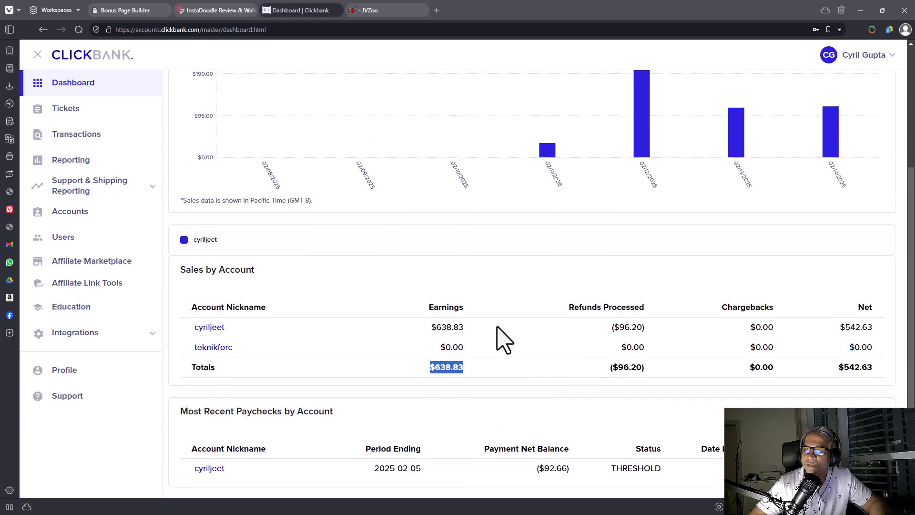
scroll(500, 292, up, 3)
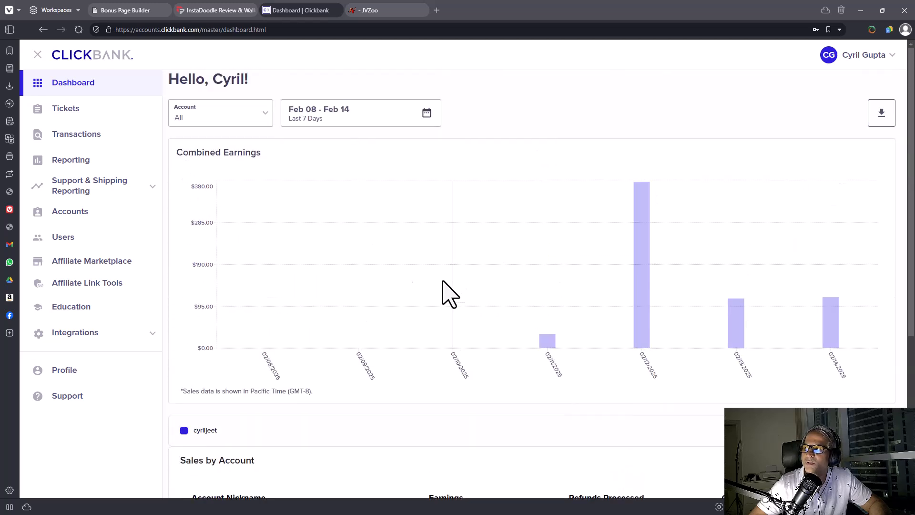
- Compare the blank Bonus Page Builder page with the InstaDoodle review page, and open the builder's tutorials
click(143, 10)
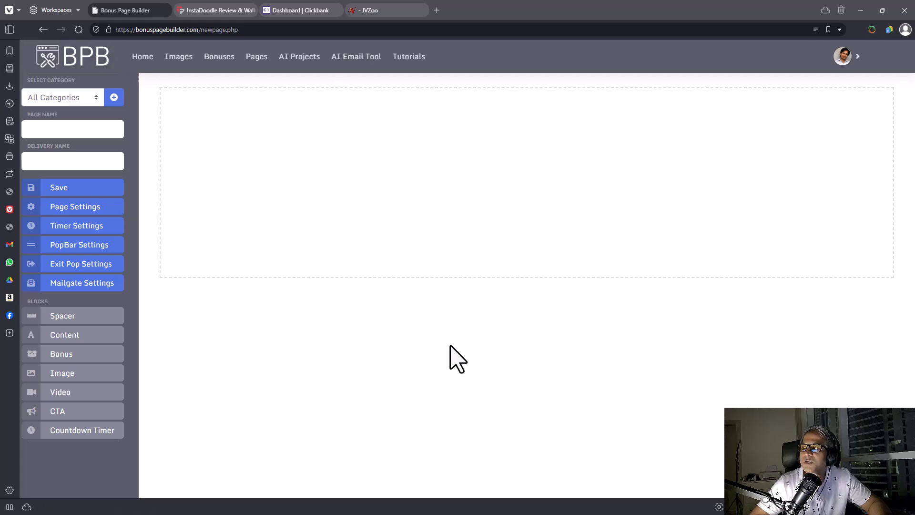
click(222, 10)
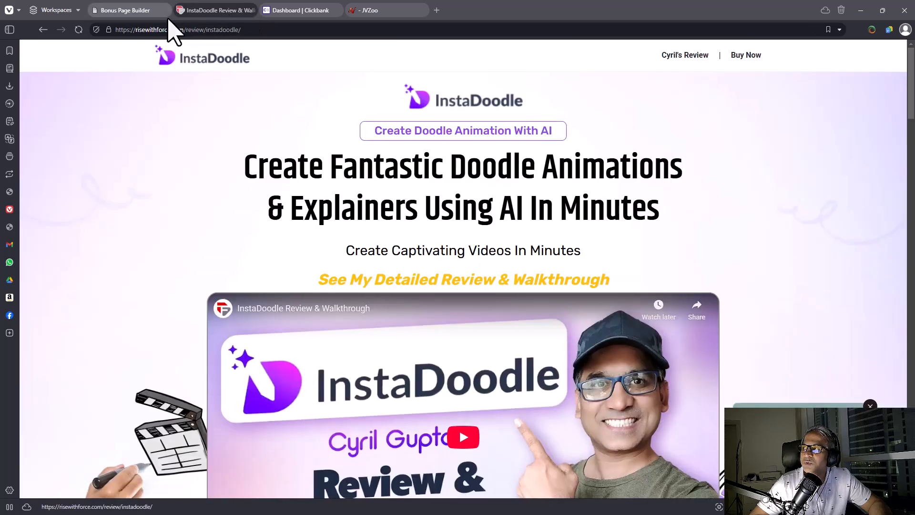
click(135, 10)
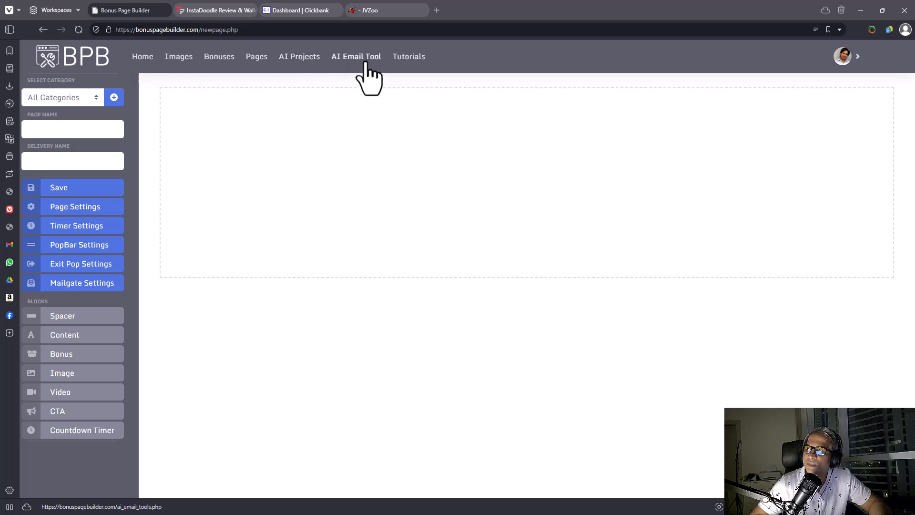
click(403, 65)
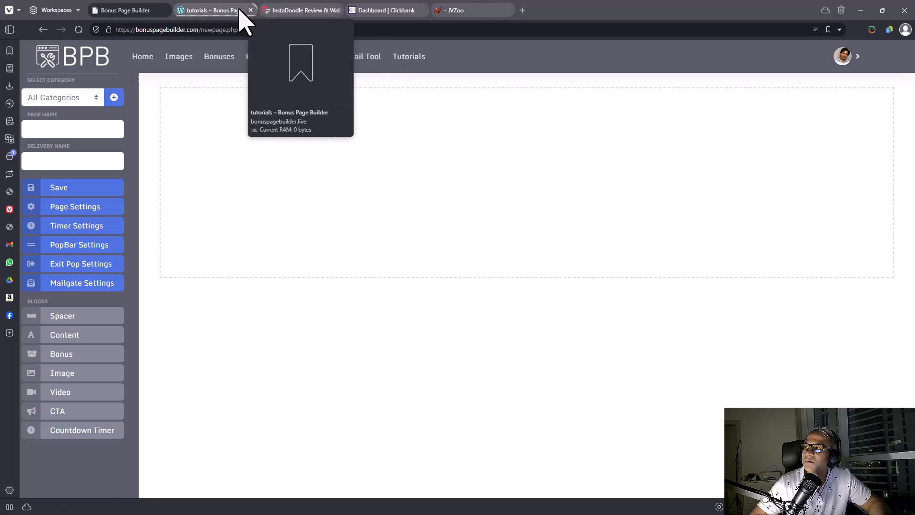
- Switch to the Bonus Page Builder tutorials page and look through its sections on building pages, using bonuses, AI tools and extras
click(217, 11)
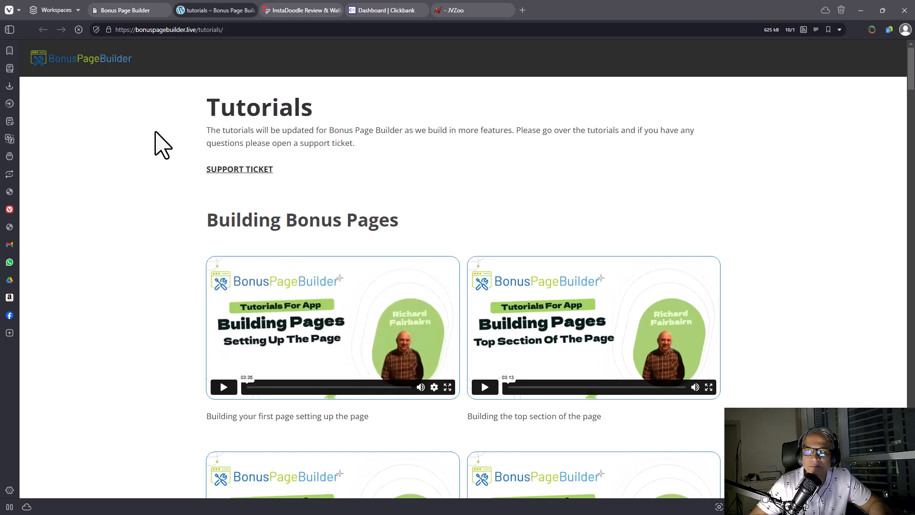
scroll(349, 176, down, 3)
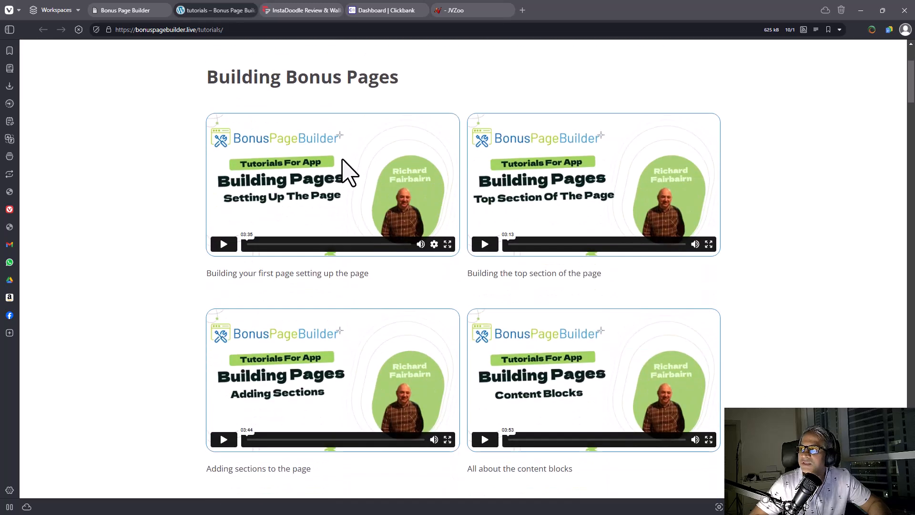
scroll(349, 175, down, 13)
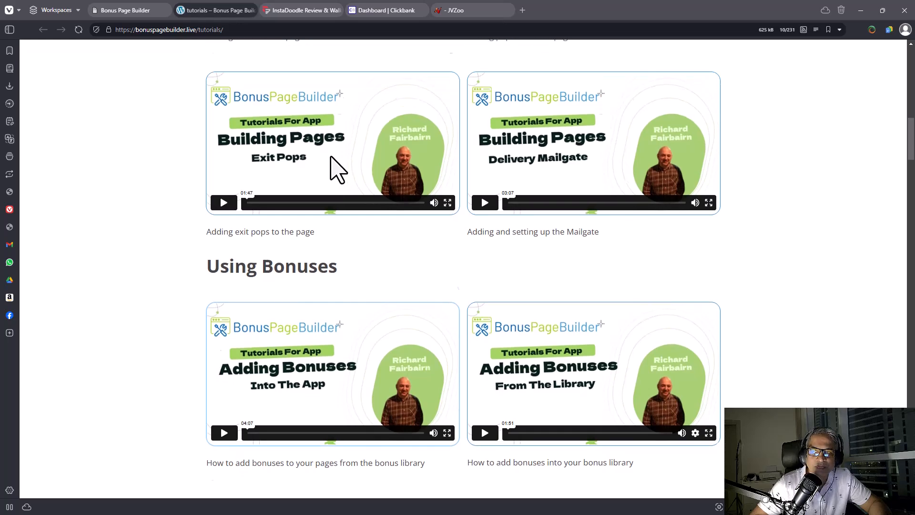
scroll(334, 190, down, 7)
scroll(193, 303, down, 16)
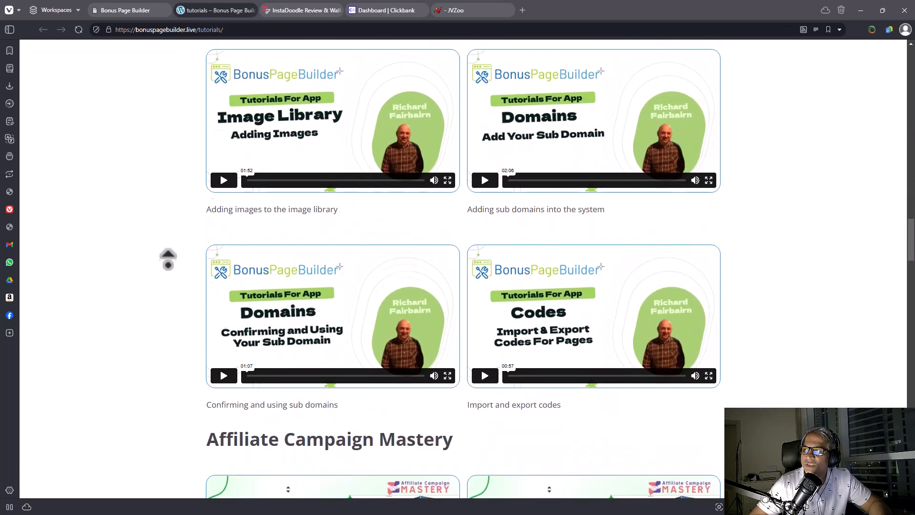
scroll(166, 214, up, 3)
middle_click(168, 331)
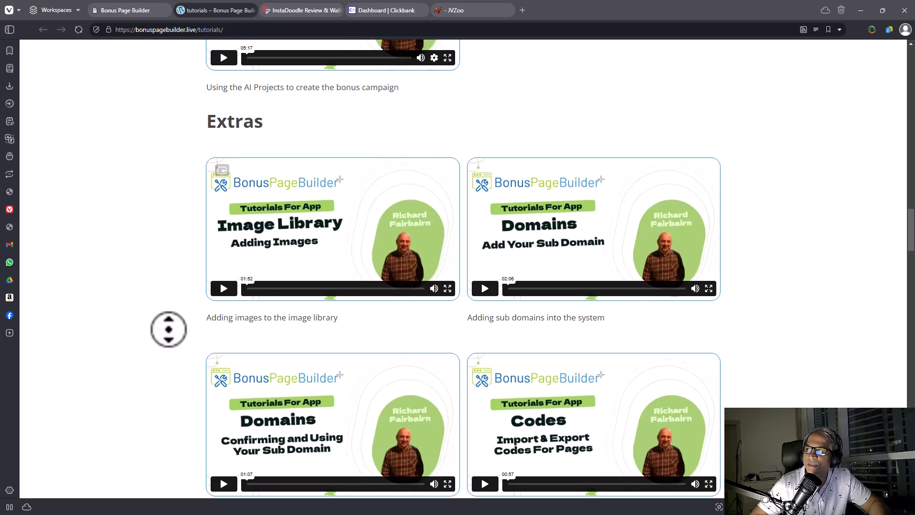
scroll(170, 302, down, 20)
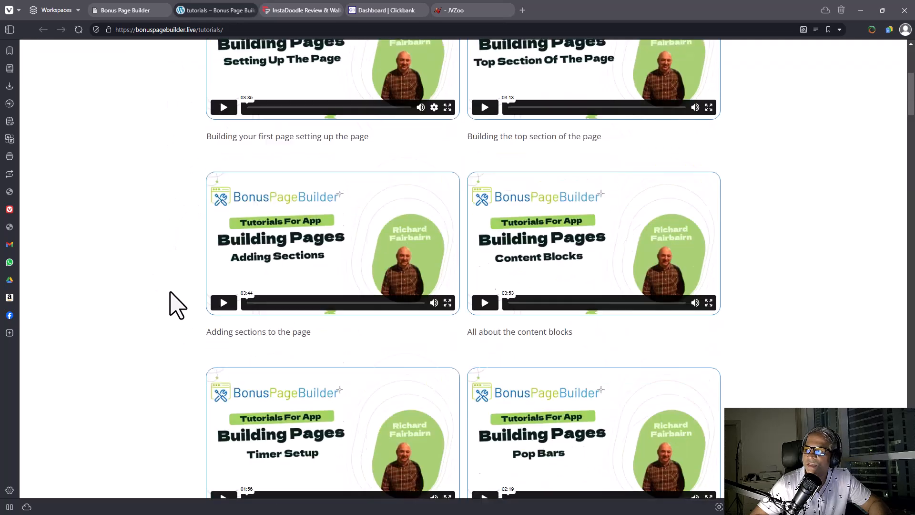
scroll(171, 293, down, 20)
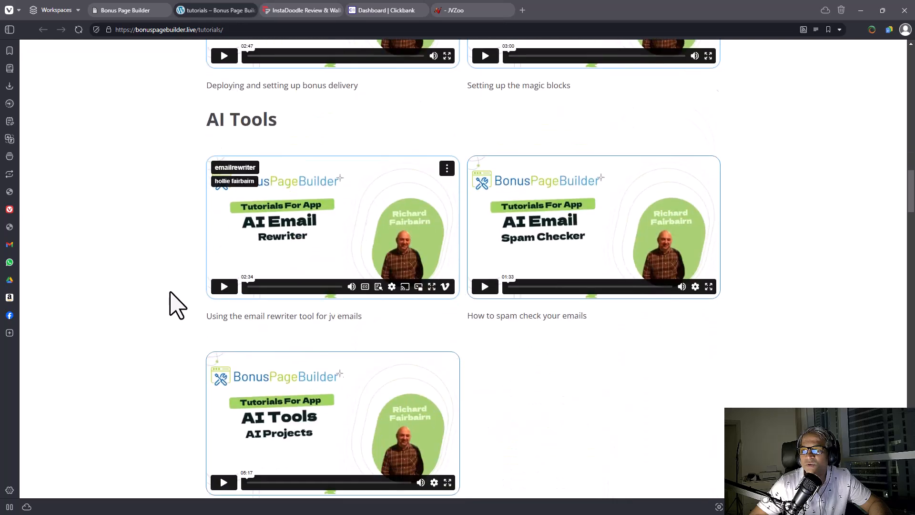
scroll(178, 305, down, 2)
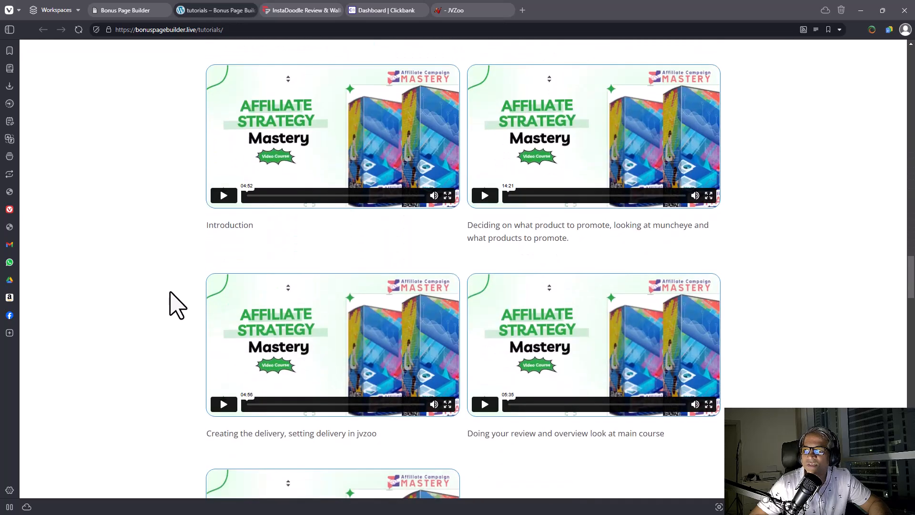
scroll(170, 302, down, 11)
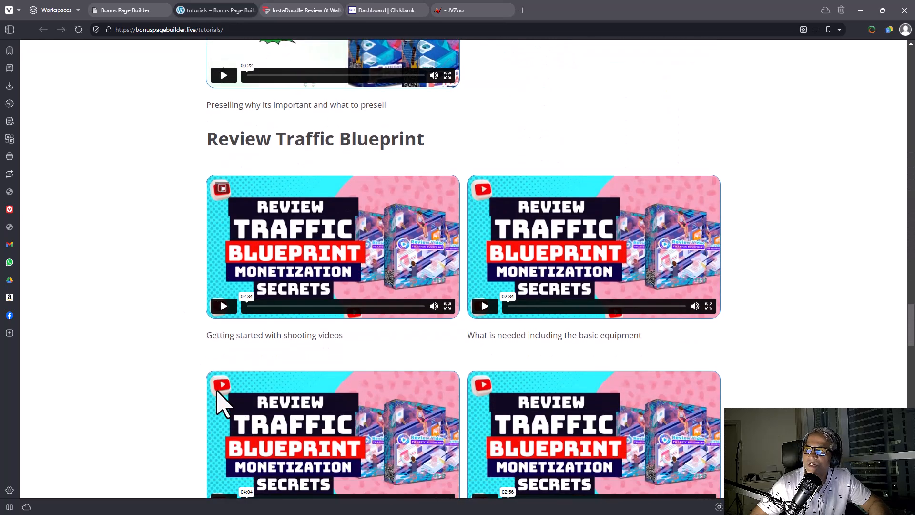
scroll(224, 366, up, 17)
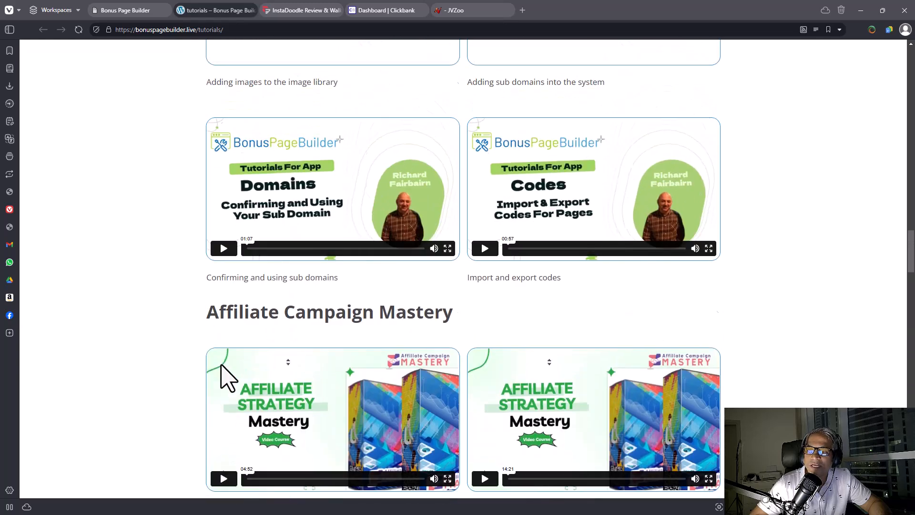
- Examine the Affiliate Campaign Mastery and Review Traffic Blueprint courses on the tutorials page, and return to the start of the page
drag(219, 314, 480, 348)
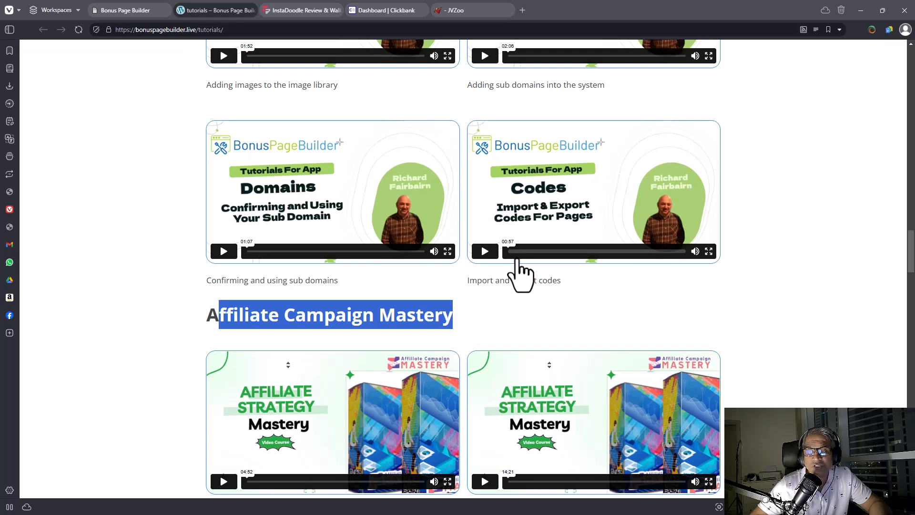
scroll(365, 324, down, 4)
scroll(354, 333, down, 3)
scroll(354, 333, down, 9)
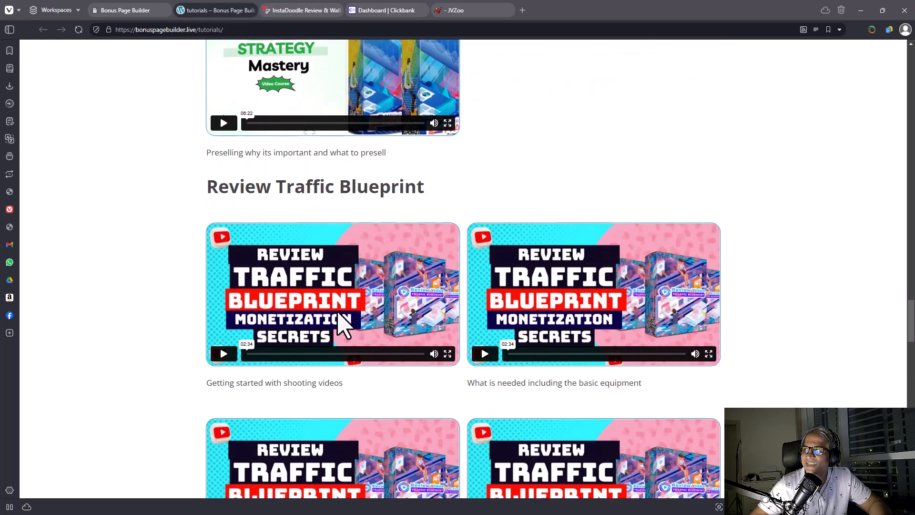
drag(273, 187, 419, 219)
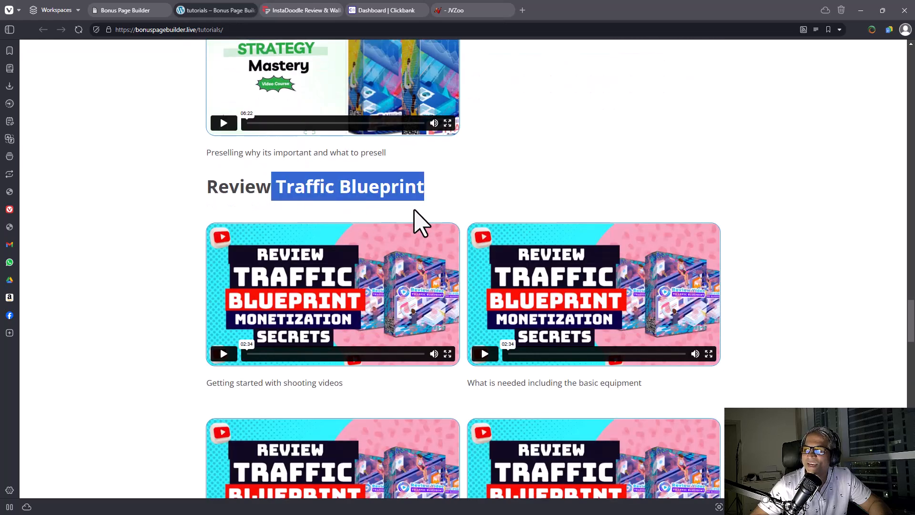
scroll(279, 219, down, 3)
scroll(496, 250, down, 8)
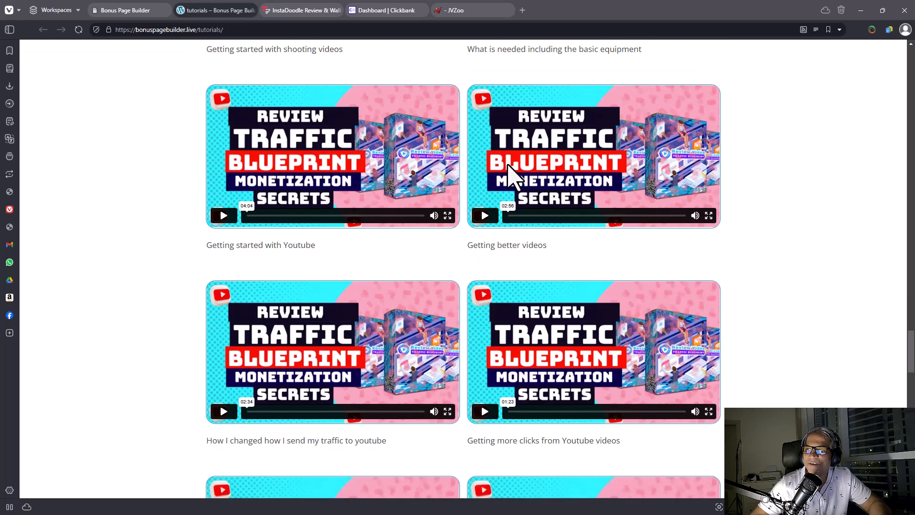
scroll(461, 261, down, 16)
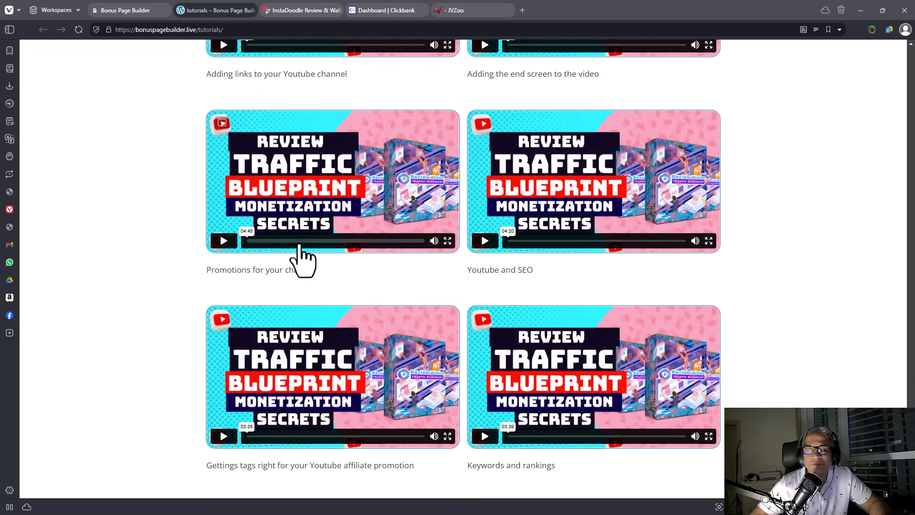
scroll(334, 271, down, 6)
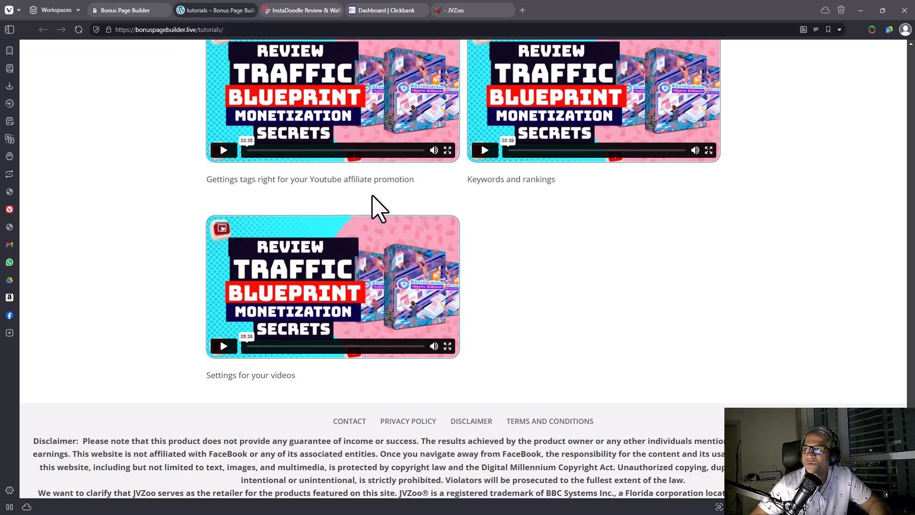
scroll(706, 279, down, 1)
middle_click(705, 279)
middle_click(686, 168)
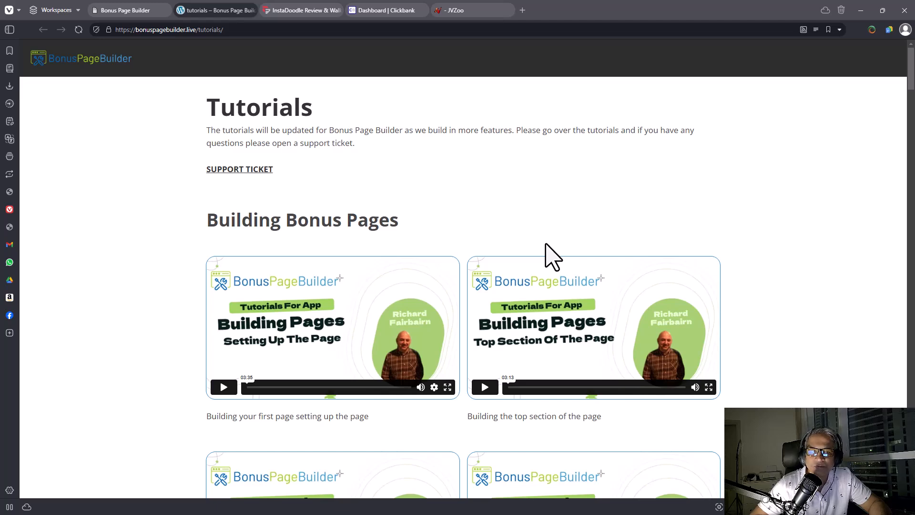
- Try to reach Bonus Page Builder's home page through its root web address, and return to the page editor
click(141, 10)
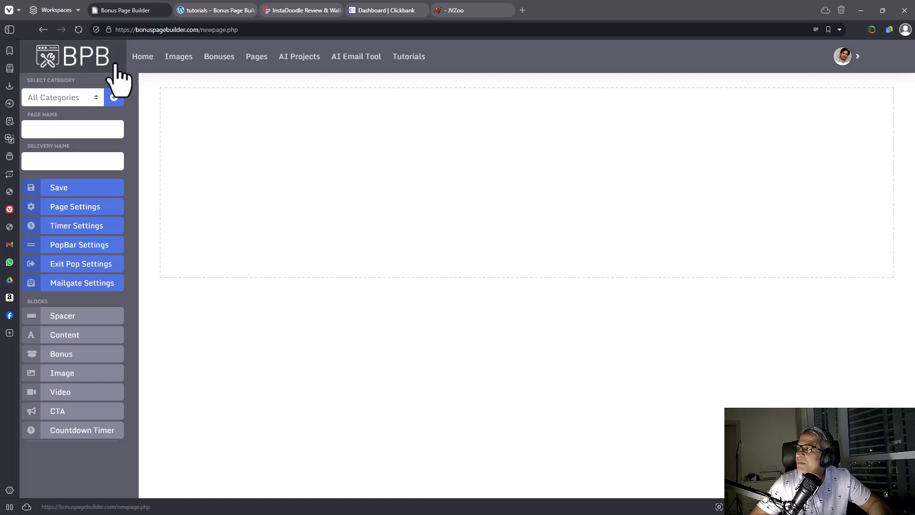
drag(201, 30, 341, 62)
key(BackSpace)
key(Return)
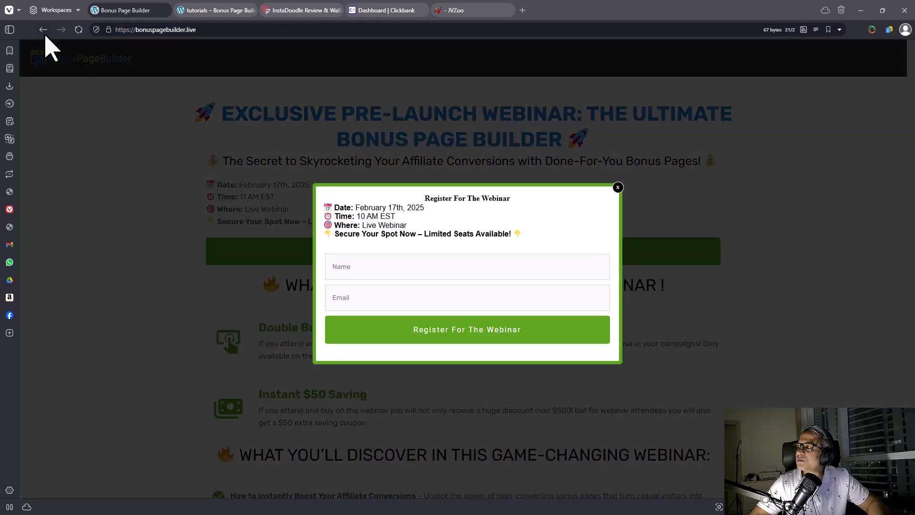
click(43, 30)
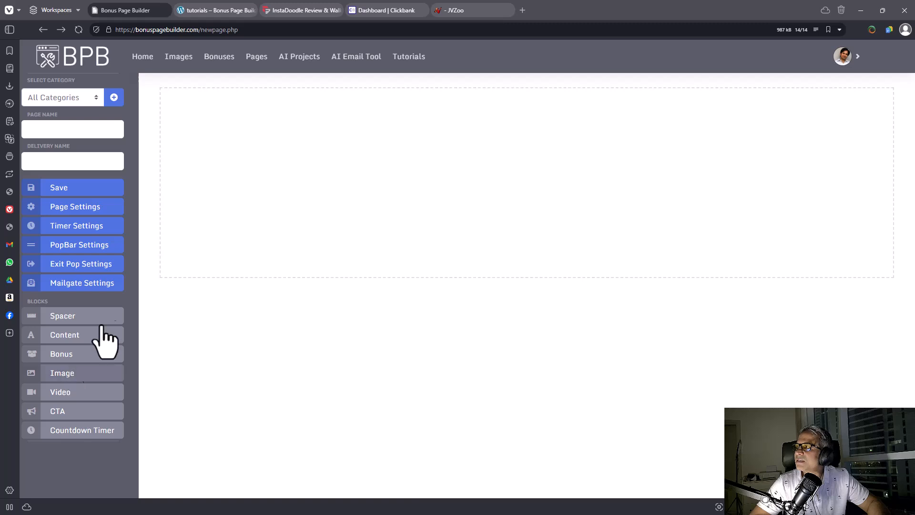
- View the builder's home dashboard and start a new page, glancing at the InstaDoodle review page for reference
click(145, 57)
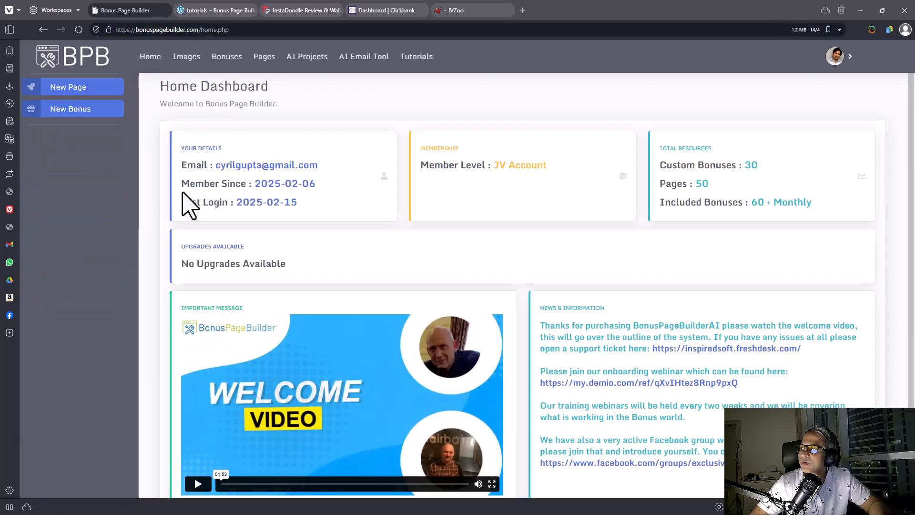
click(71, 90)
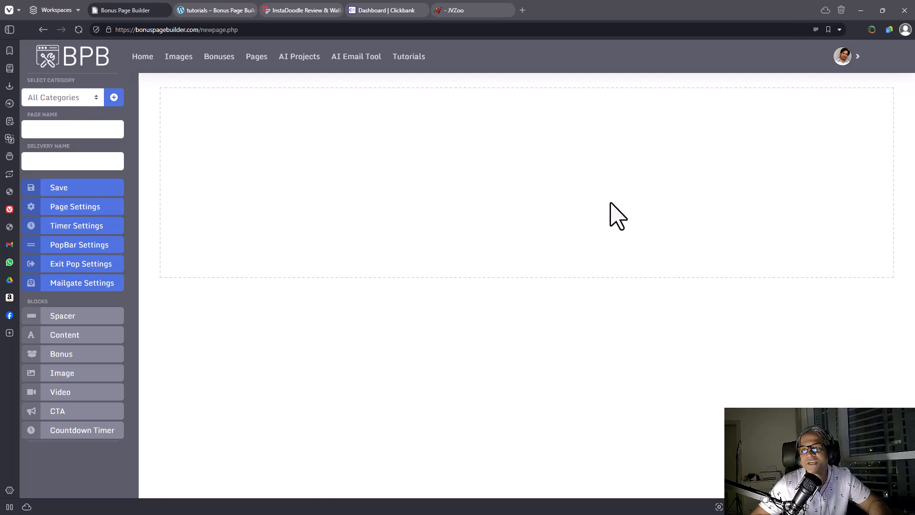
click(298, 10)
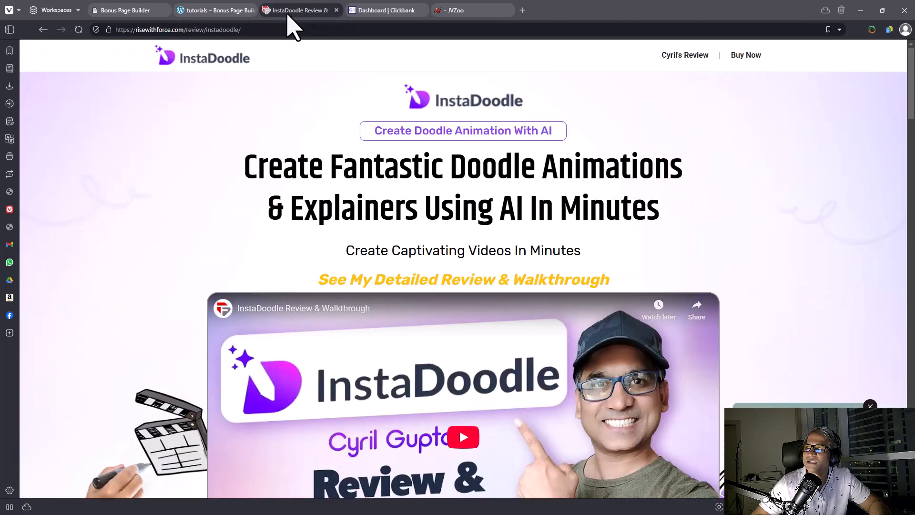
click(124, 11)
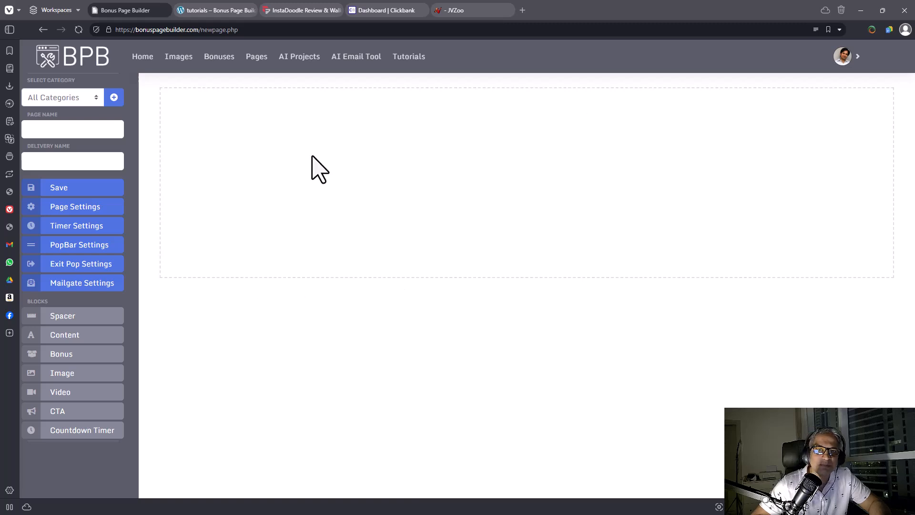
- Check the new category form without adding anything, and view the available page categories
click(114, 102)
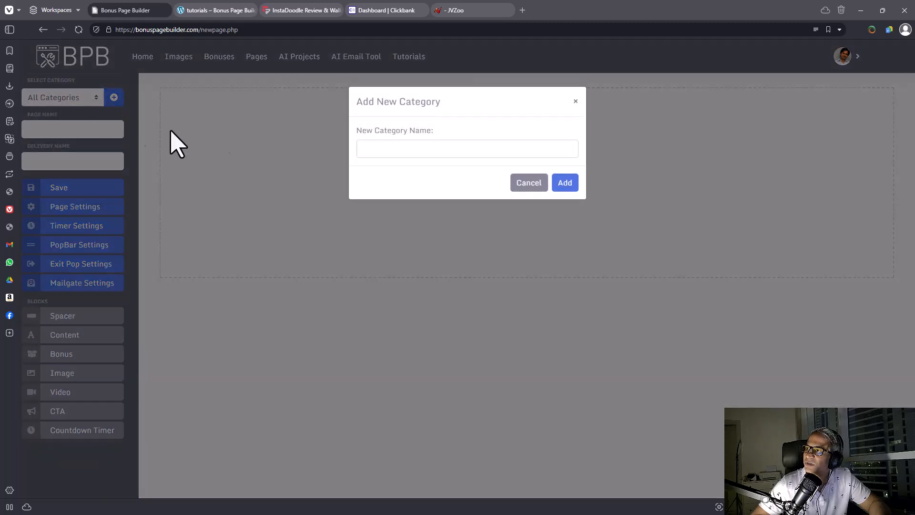
click(513, 180)
click(86, 97)
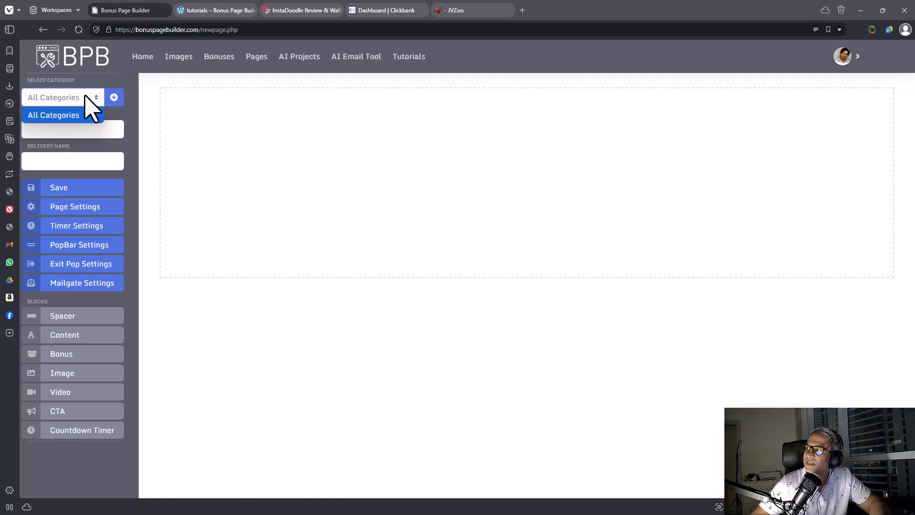
click(90, 115)
- Add a new page category named "Internet Marketing"
click(113, 98)
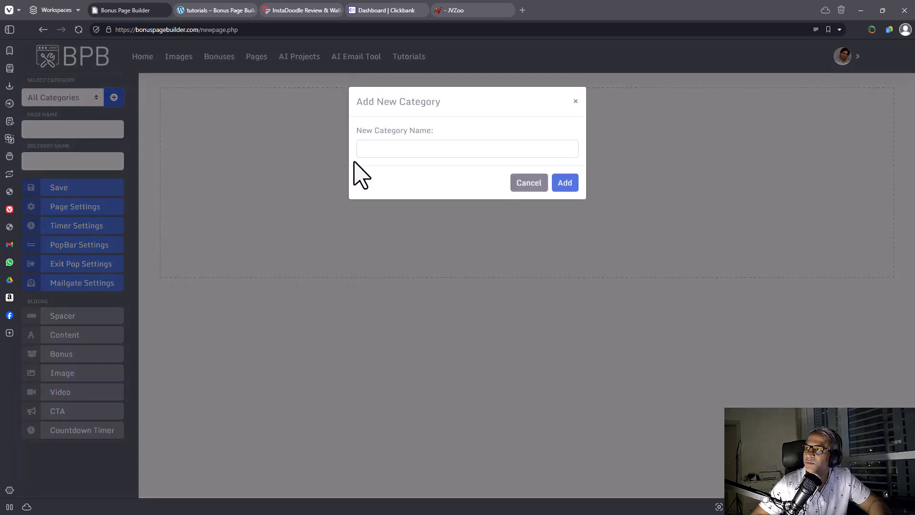
click(395, 147)
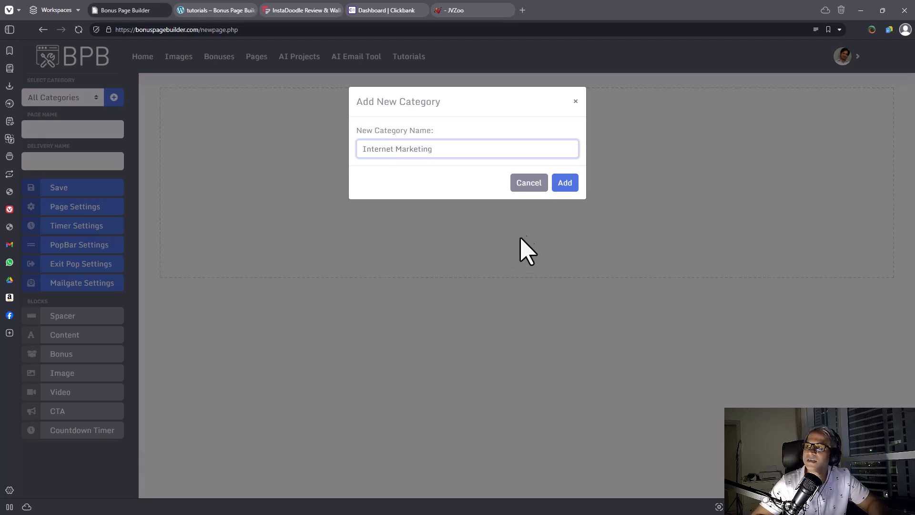
click(561, 184)
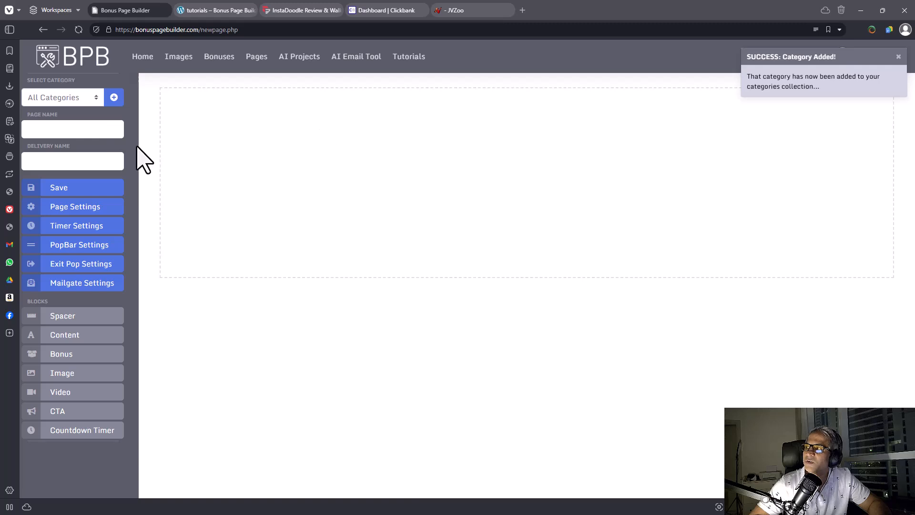
- Name the page "Instadoodle" with the delivery name "instadoodle", and save the page
click(108, 128)
text(Instadoodle)
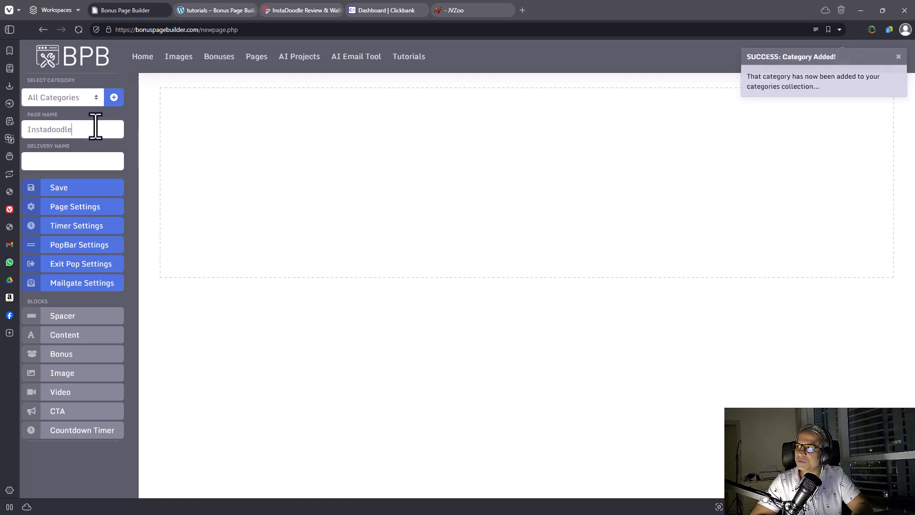
key(Tab)
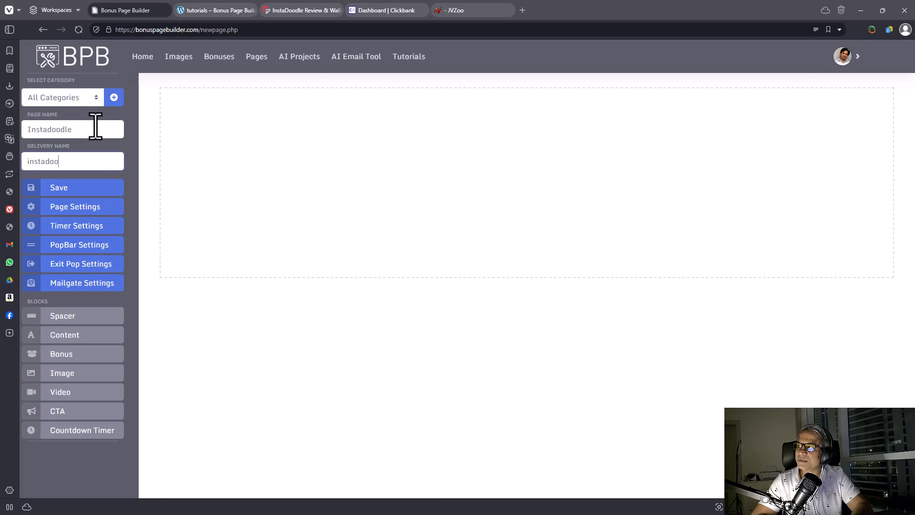
click(57, 190)
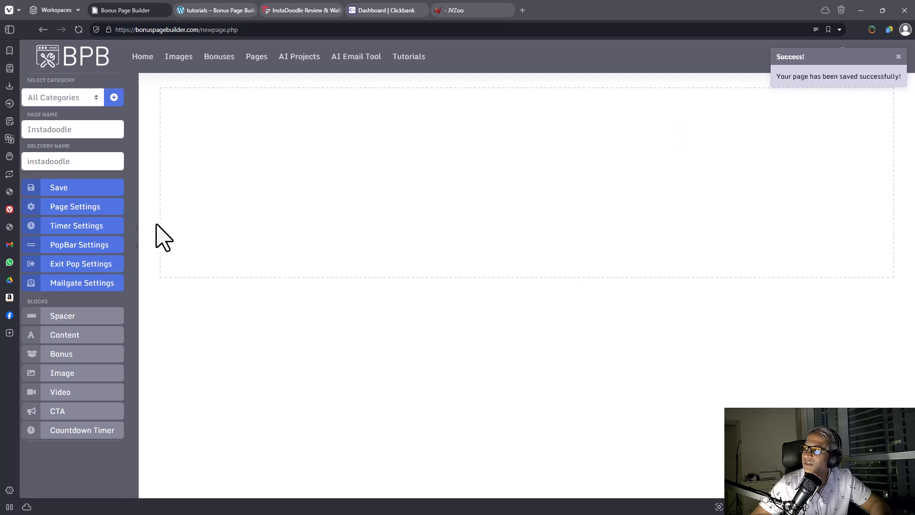
- Open the page settings and check the block width and maximum width options
click(86, 206)
drag(333, 168, 271, 172)
click(324, 206)
click(312, 206)
- Set the meta title to "Instadoodle Product Review" and the meta description to "Learn what Instadoodle can do and is it a good fit for your business."
click(314, 239)
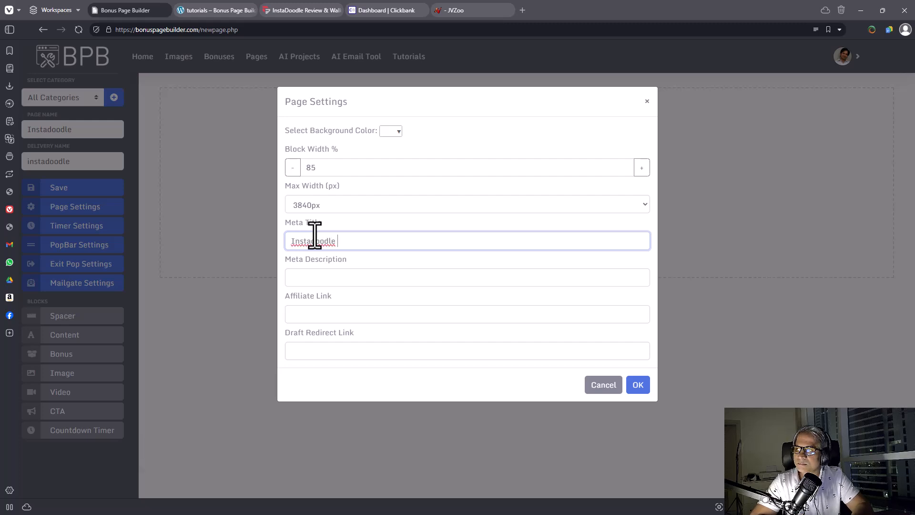
text(ew)
key(Tab)
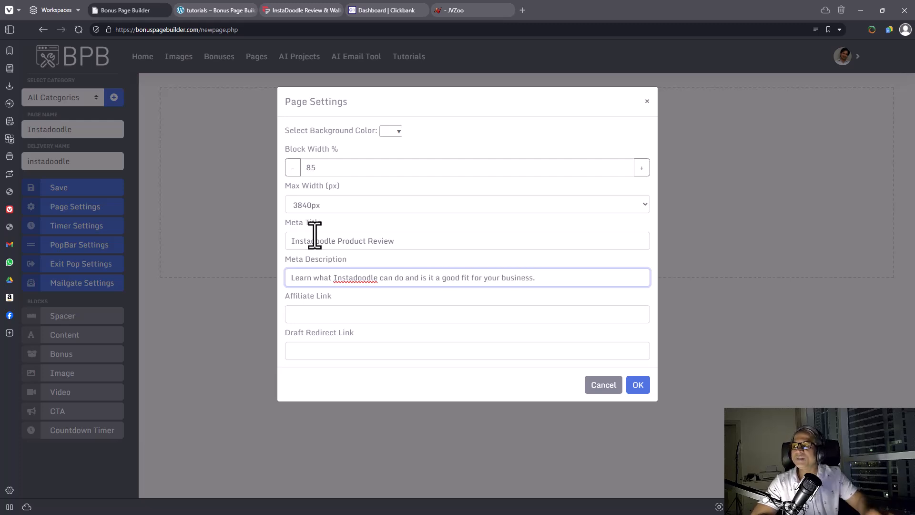
click(428, 318)
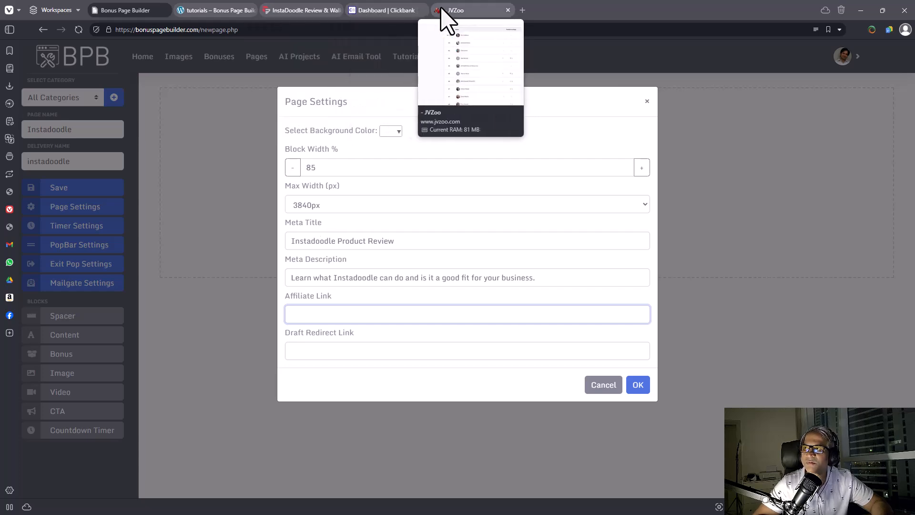
click(387, 13)
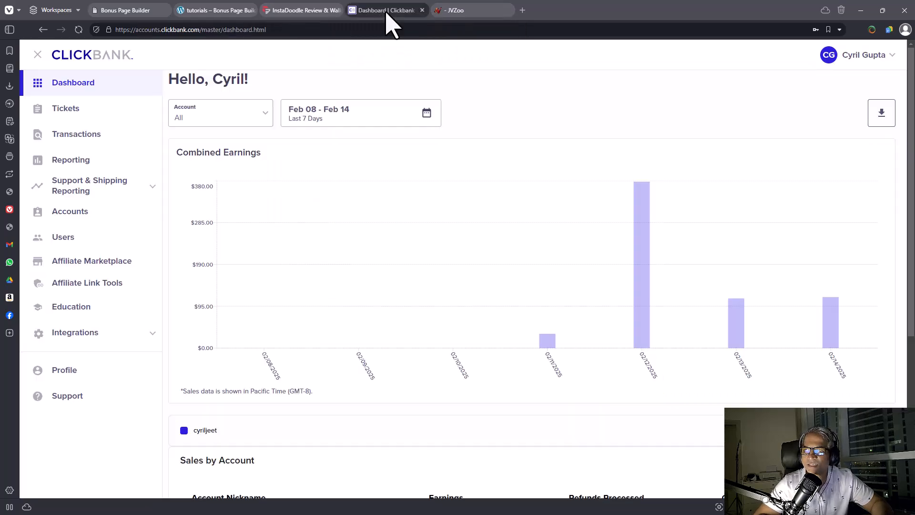
click(148, 10)
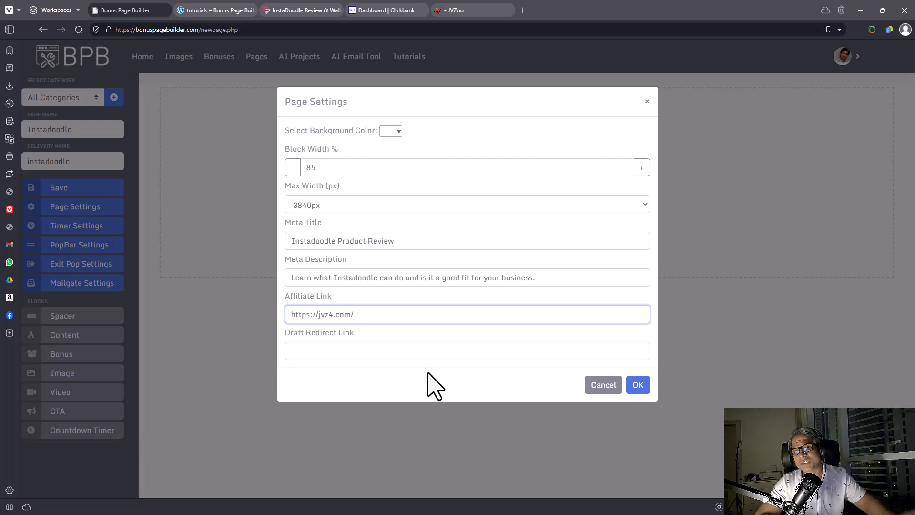
click(367, 352)
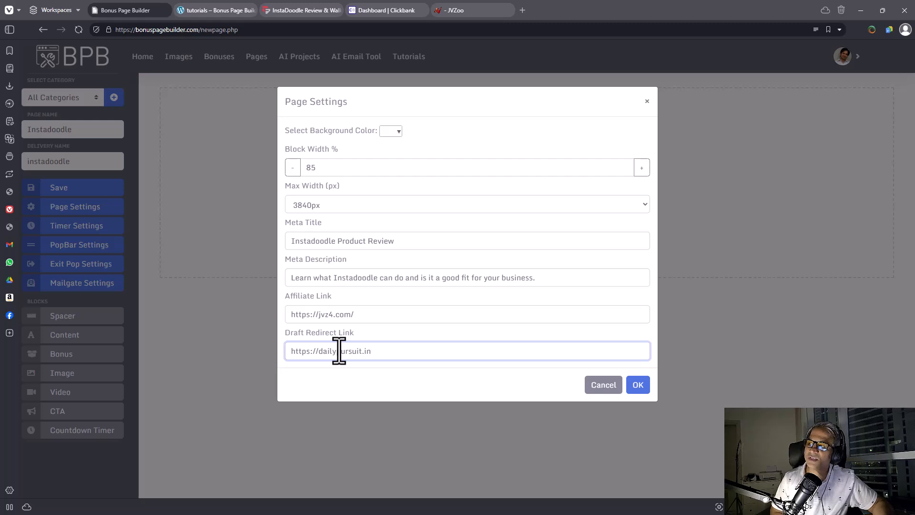
click(638, 384)
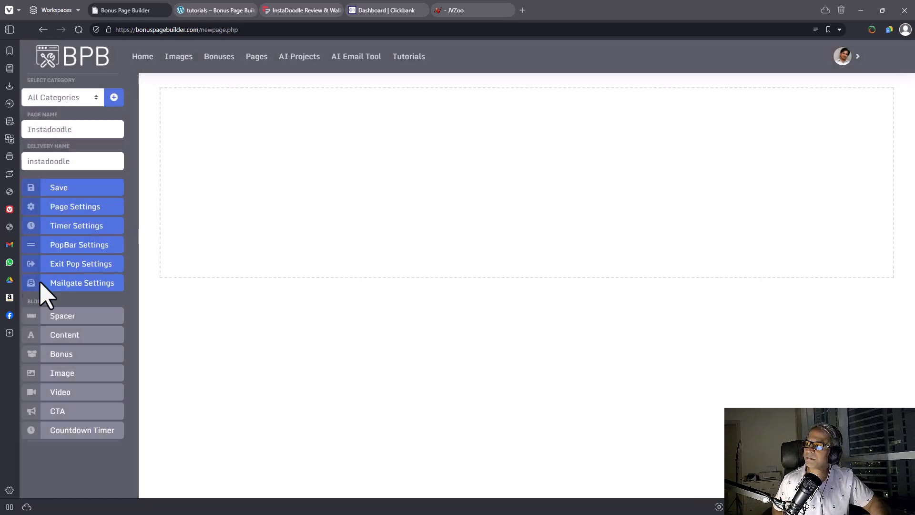
click(85, 225)
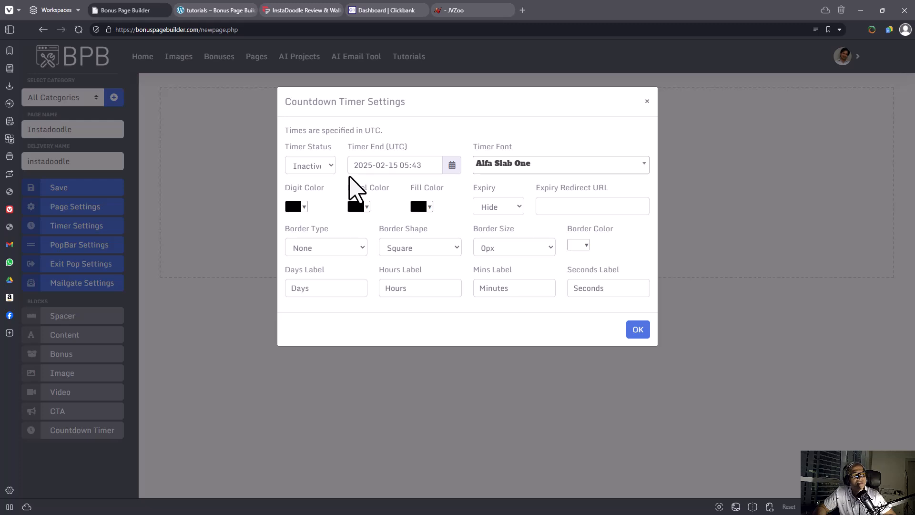
click(326, 165)
click(323, 182)
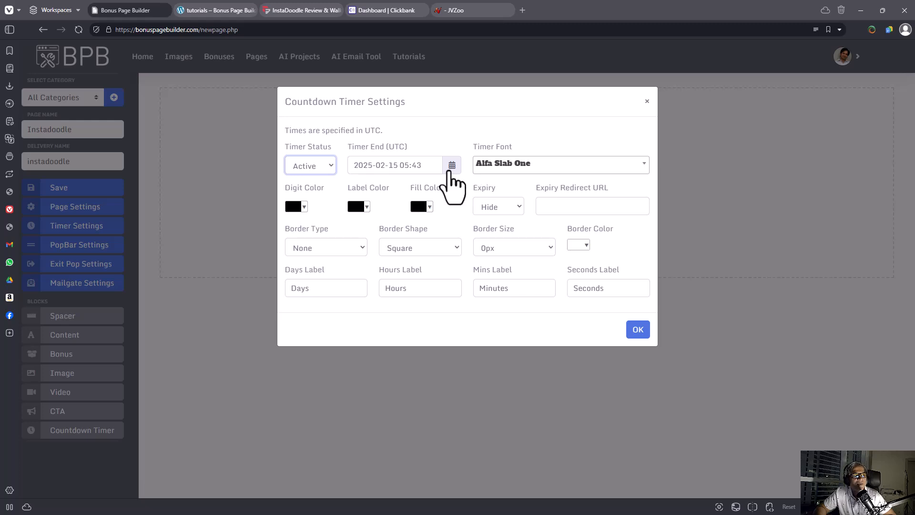
click(433, 167)
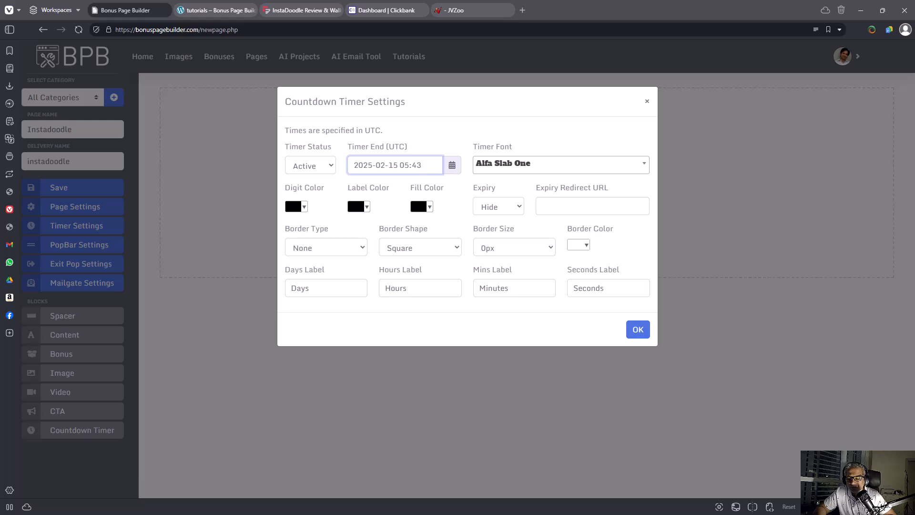
click(452, 166)
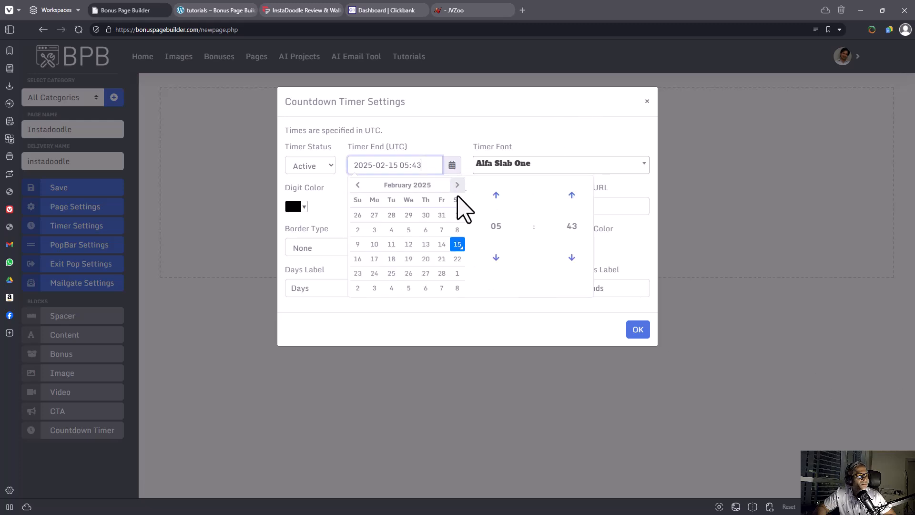
click(374, 259)
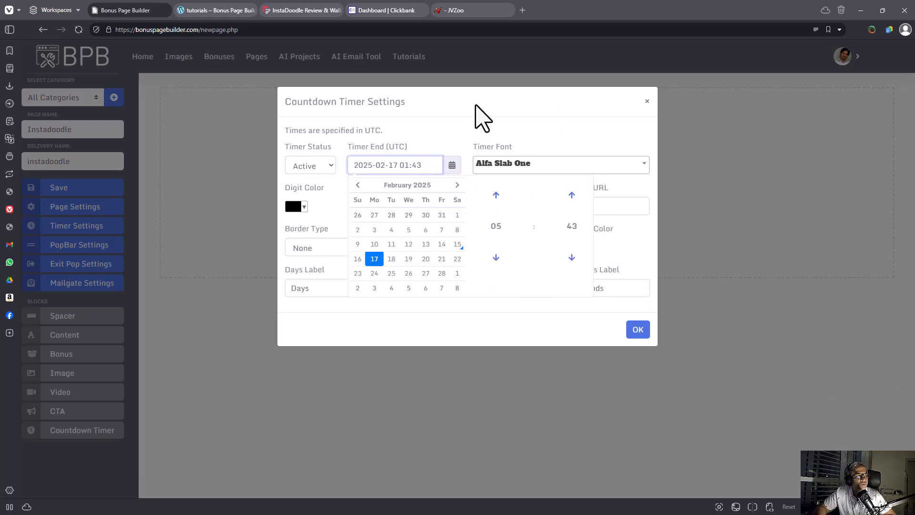
click(451, 172)
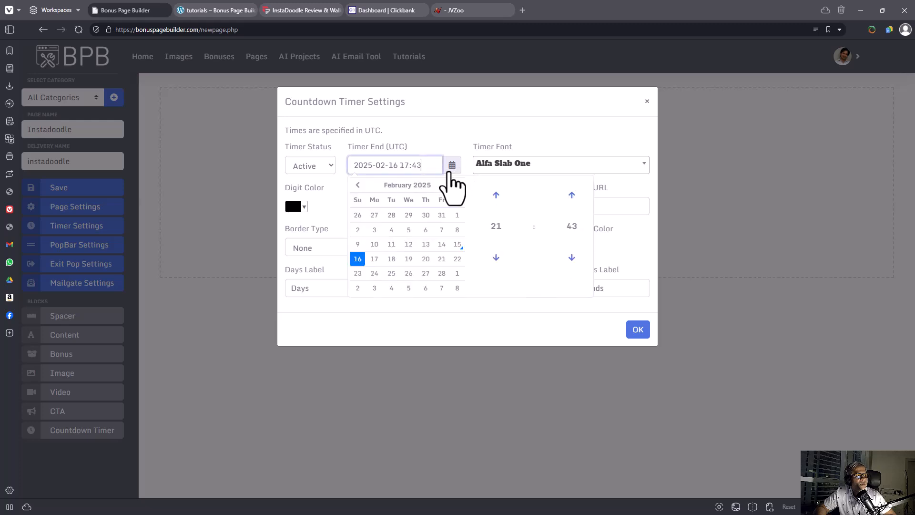
click(476, 134)
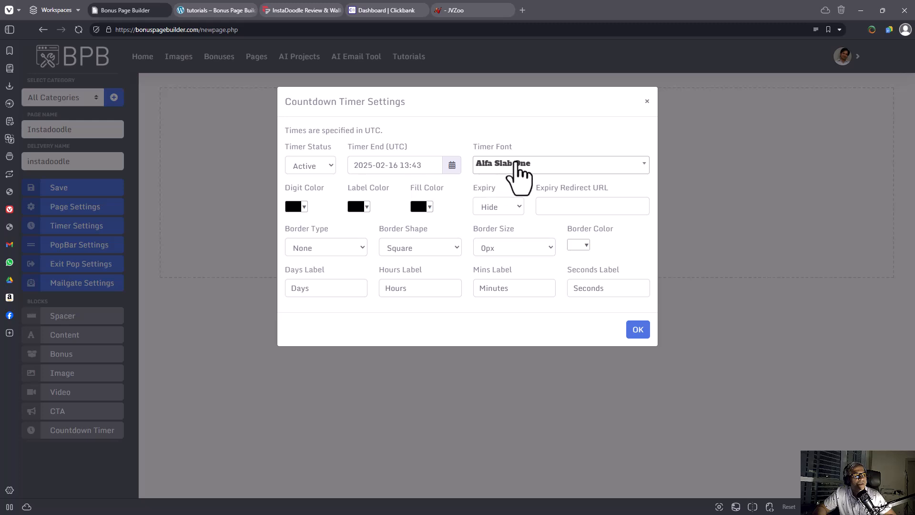
- Browse the available timer fonts and set the countdown timer font to Oswald
click(522, 167)
scroll(533, 227, down, 5)
scroll(533, 229, up, 3)
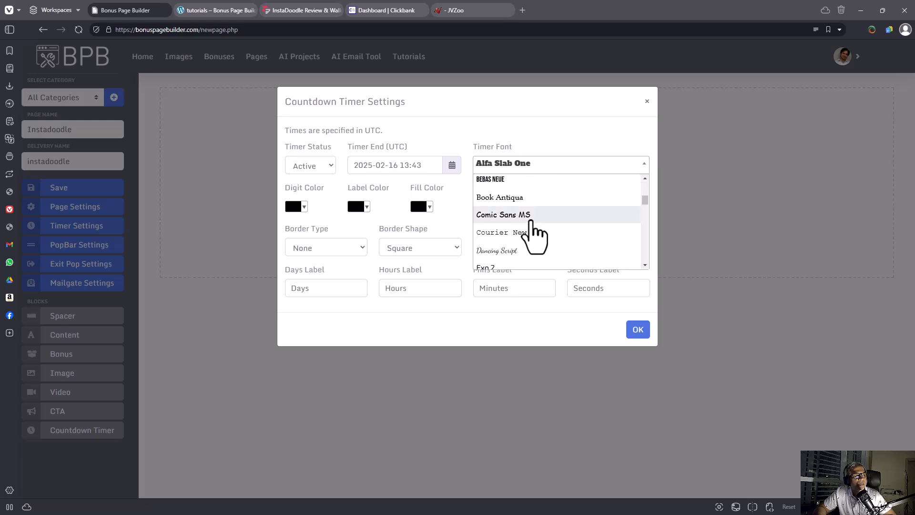
scroll(522, 248, down, 3)
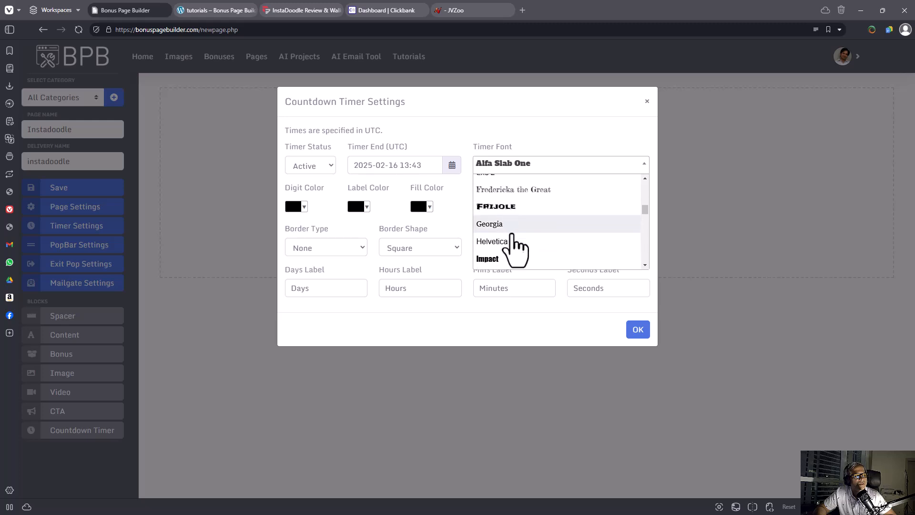
click(511, 258)
click(496, 166)
scroll(543, 220, down, 3)
click(518, 244)
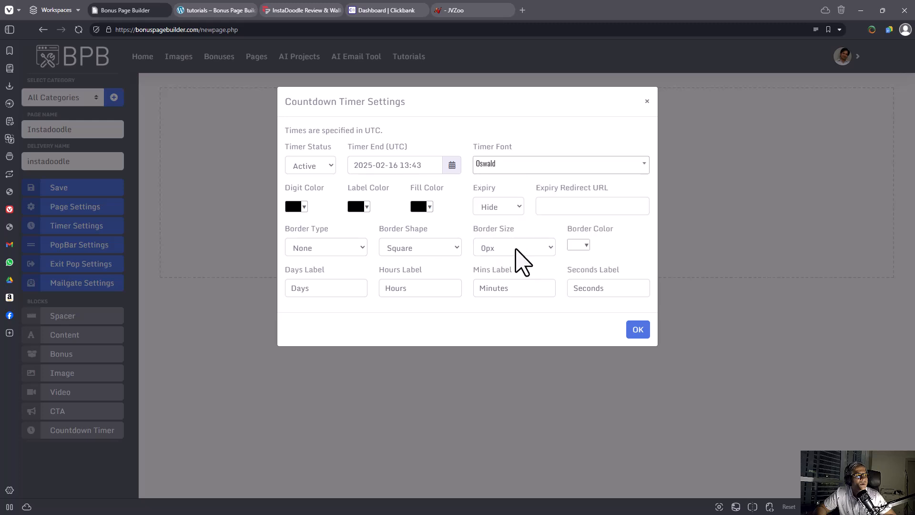
- Set the timer's digit color to green, label color to blue and fill color to pale blue-grey
click(300, 207)
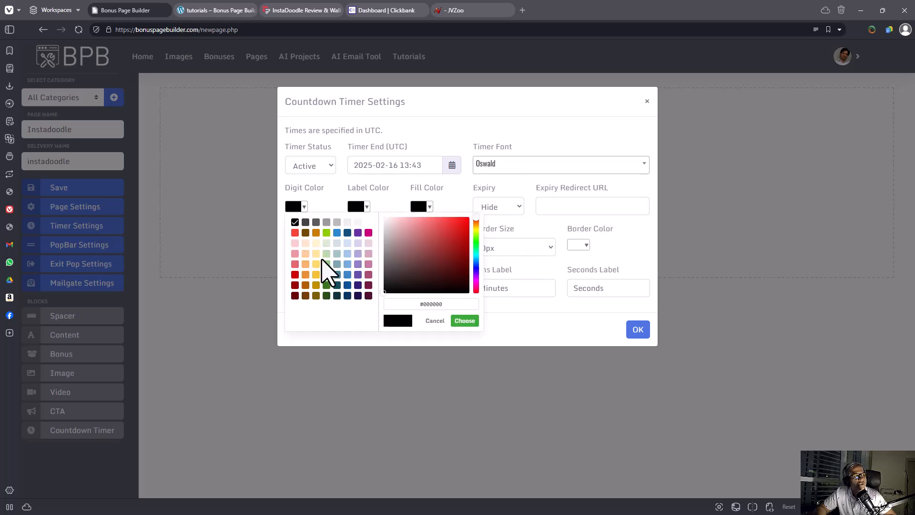
click(326, 275)
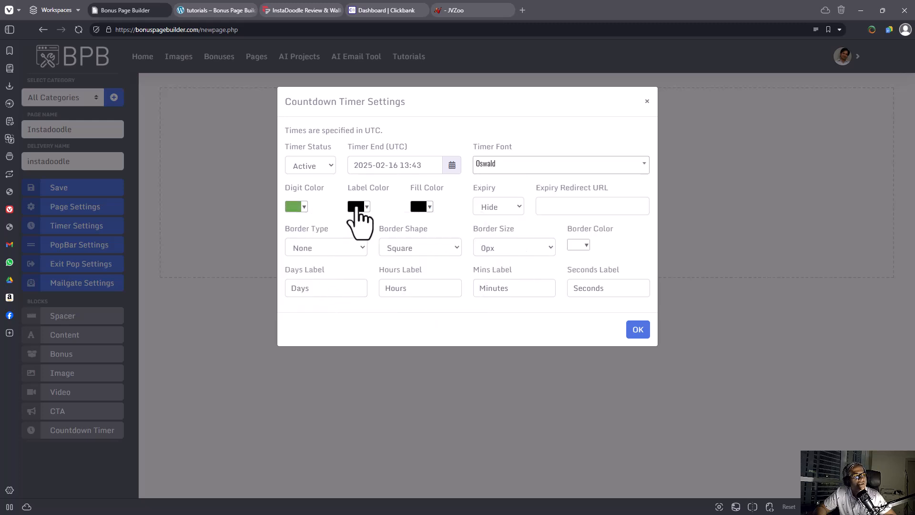
click(357, 207)
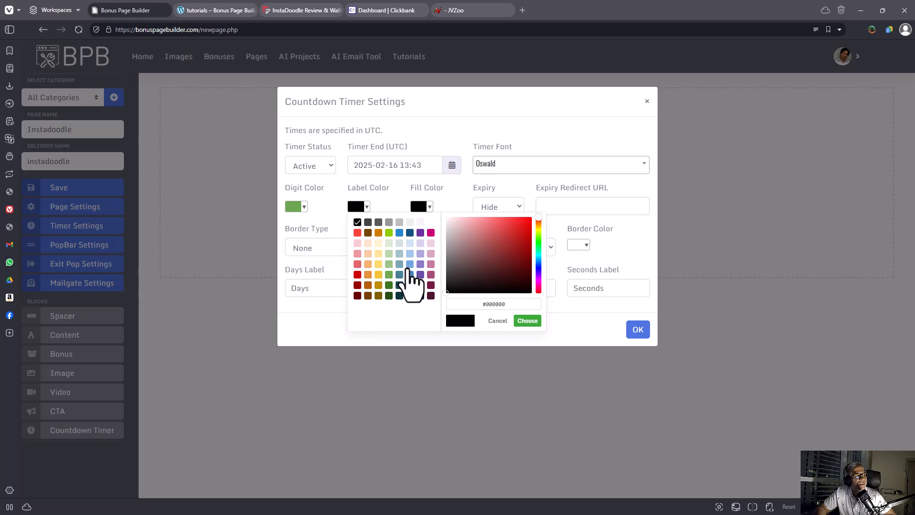
click(410, 274)
click(419, 206)
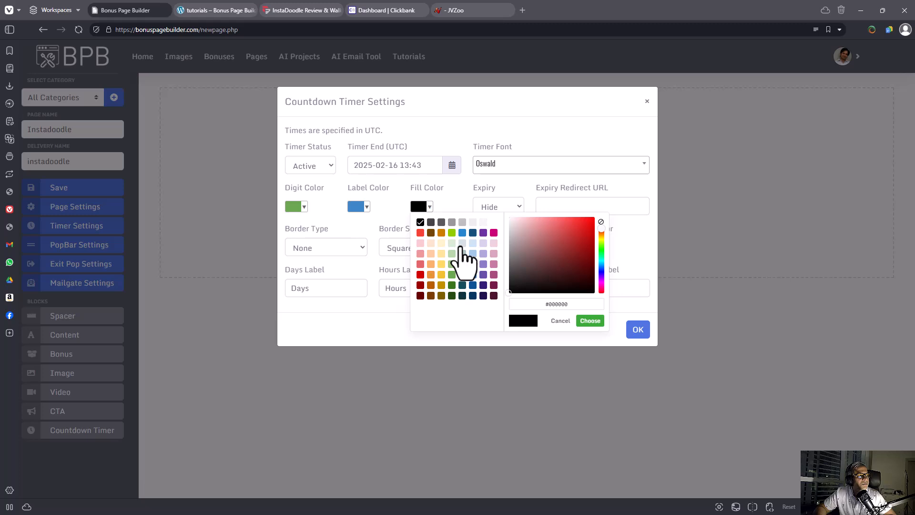
click(462, 244)
- Set the timer's expiry action to Redirect, leave the redirect URL blank, and apply the timer settings
click(493, 209)
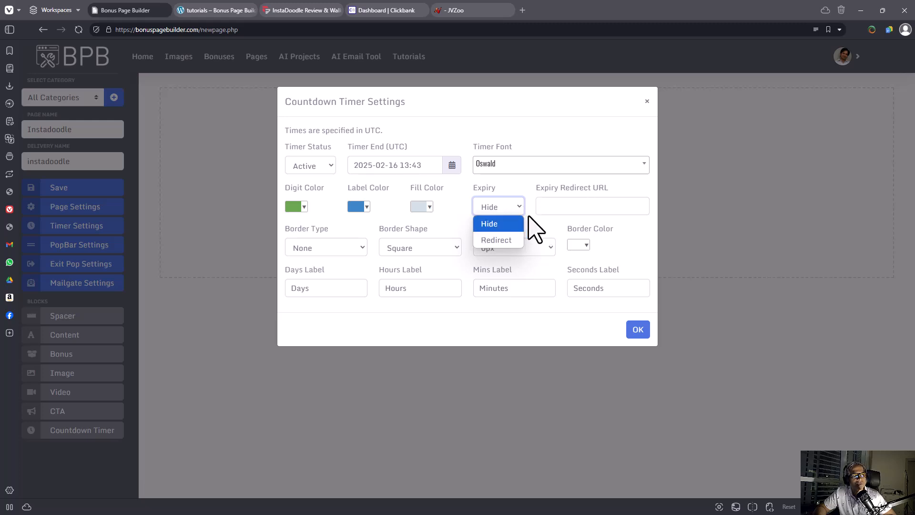
click(514, 240)
click(564, 204)
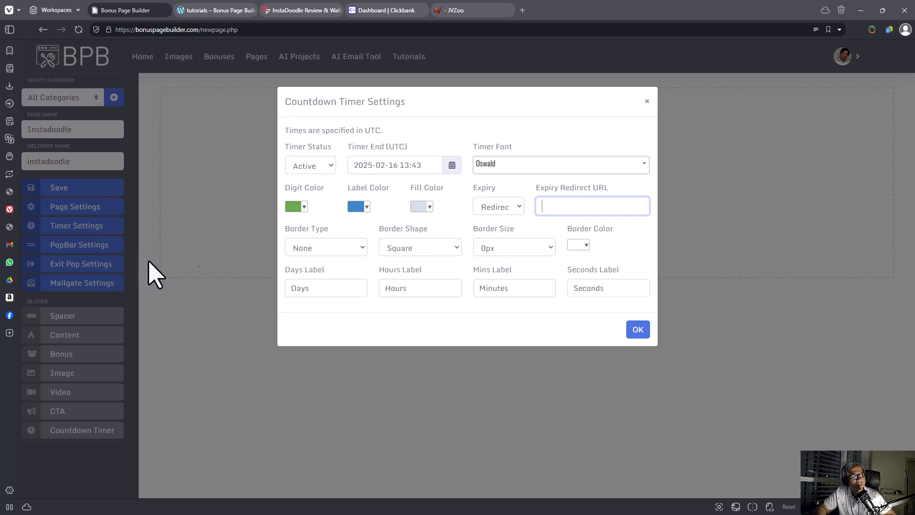
click(637, 331)
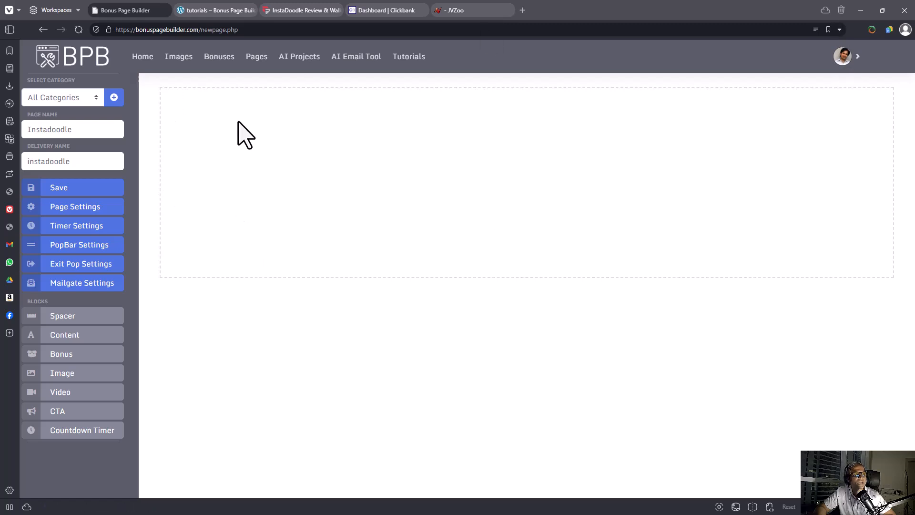
- Open the PopBar settings and look over the InstaDoodle review page and the Selli site for a pop-up example
click(87, 252)
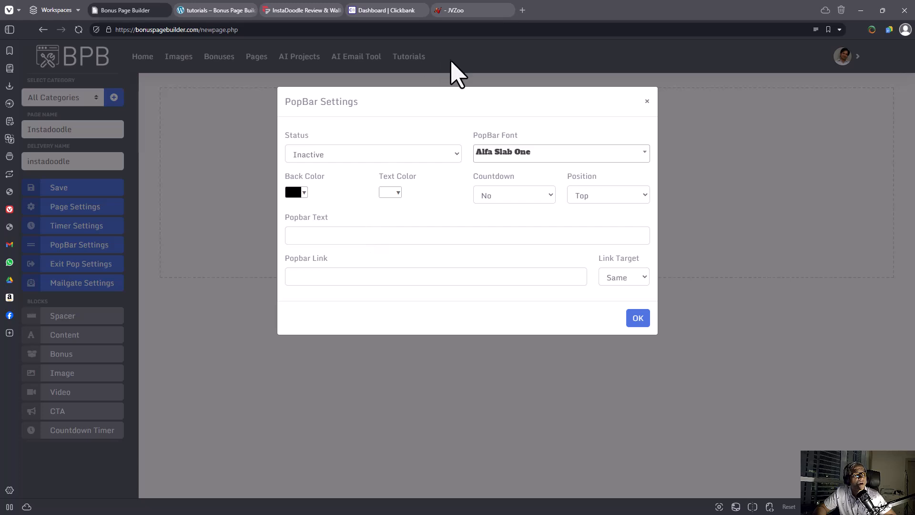
click(522, 10)
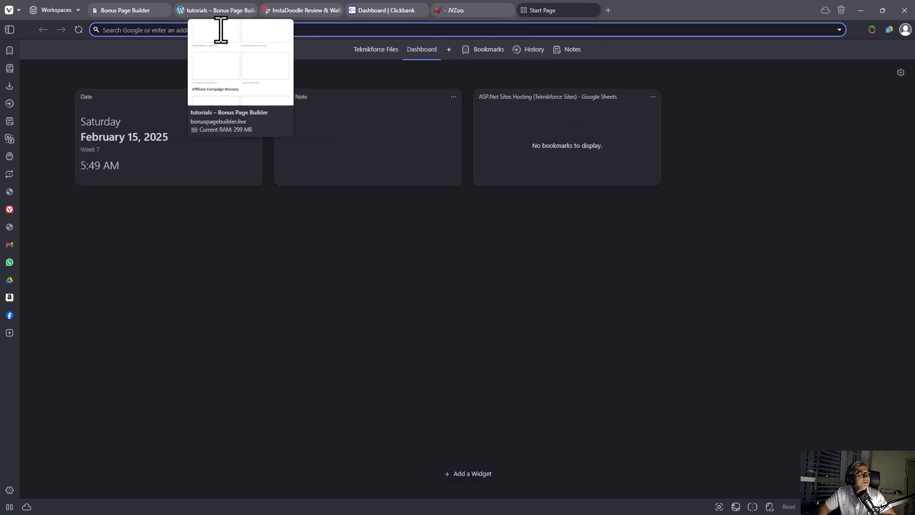
click(274, 12)
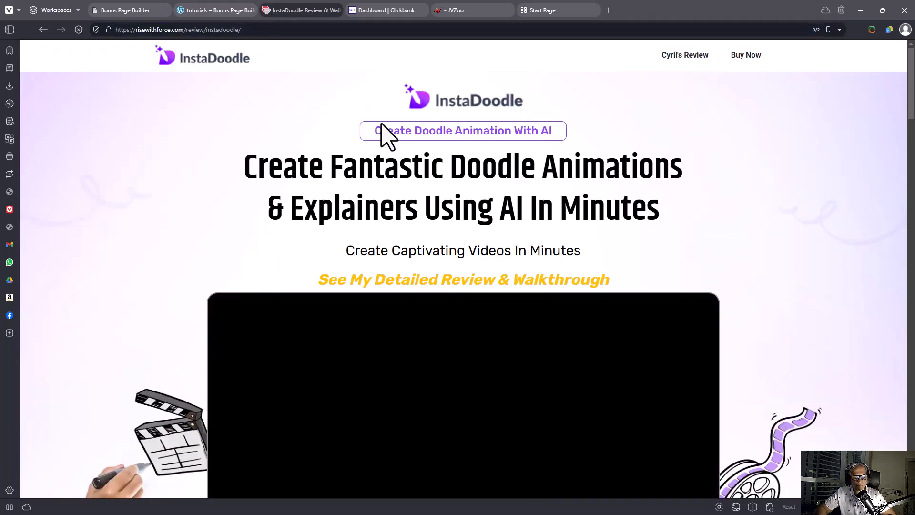
scroll(243, 405, down, 3)
scroll(248, 409, up, 3)
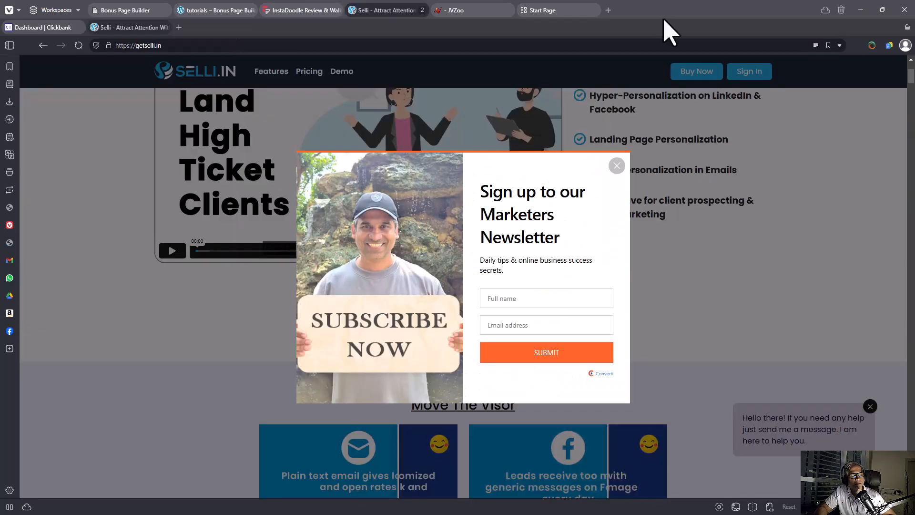
click(286, 10)
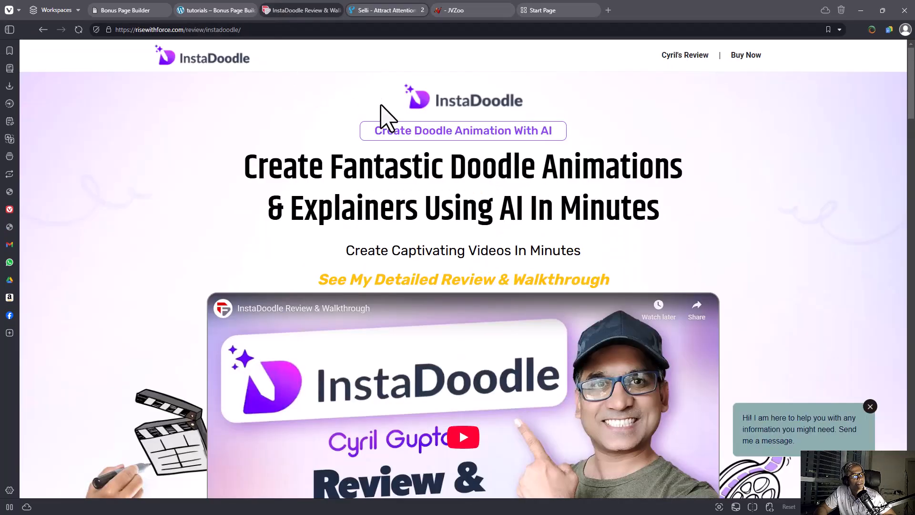
- Examine the newsletter sign-up pop-up on the Selli site, close that site, and return to the PopBar settings
click(376, 10)
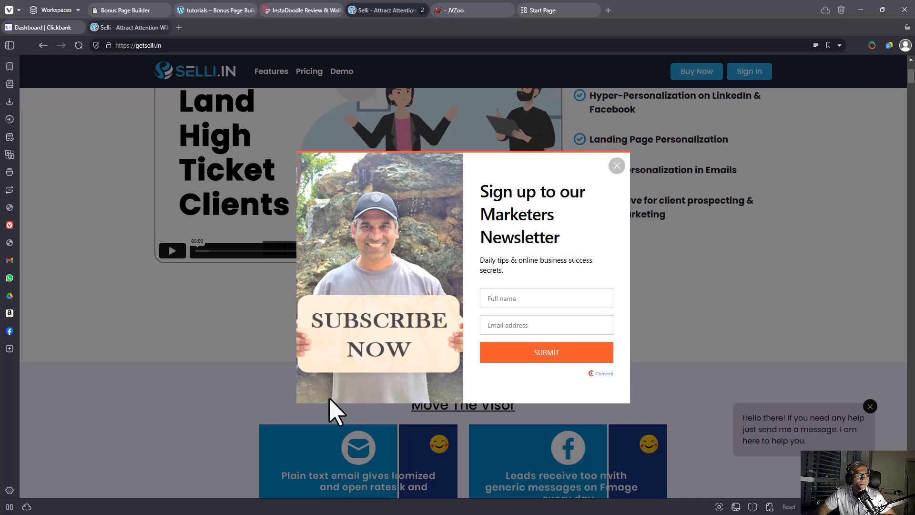
click(530, 329)
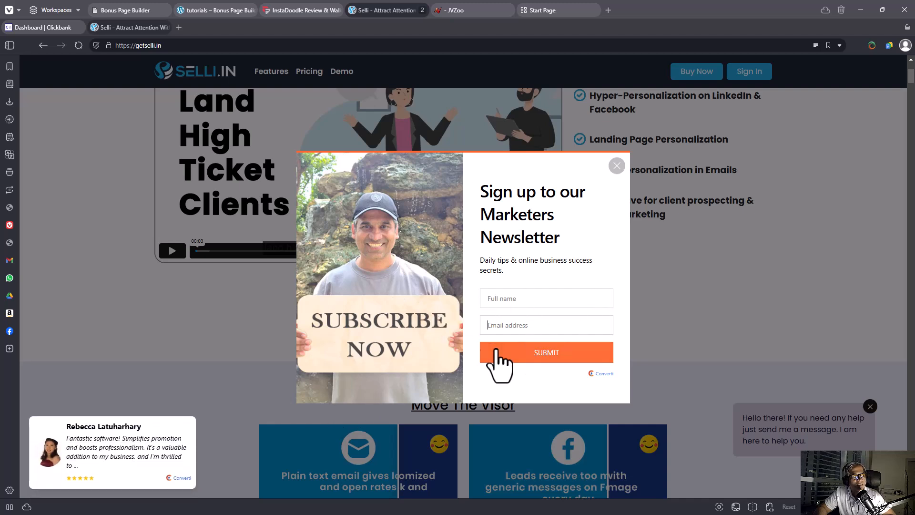
drag(503, 192, 549, 249)
click(549, 249)
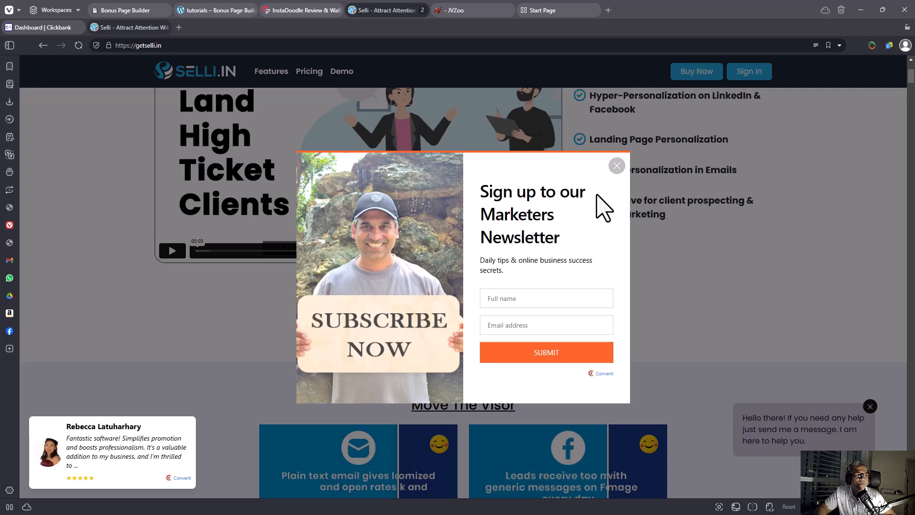
middle_click(399, 3)
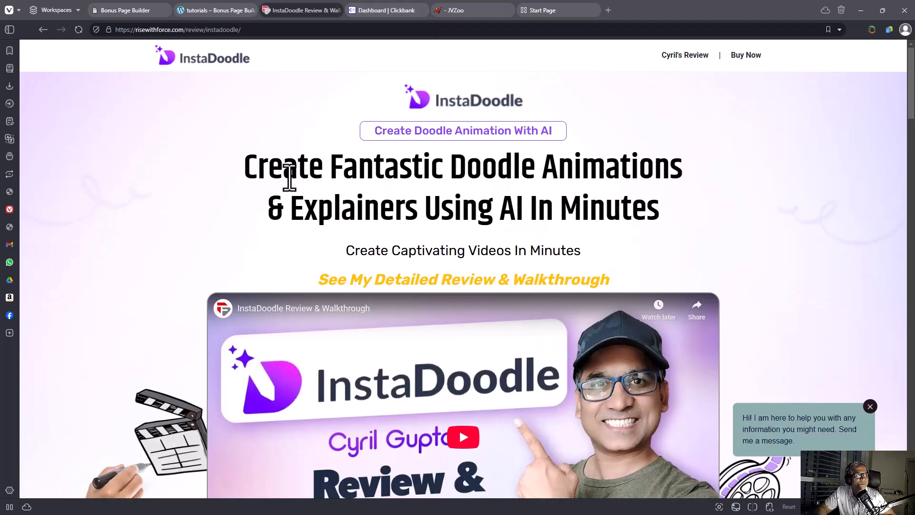
click(253, 10)
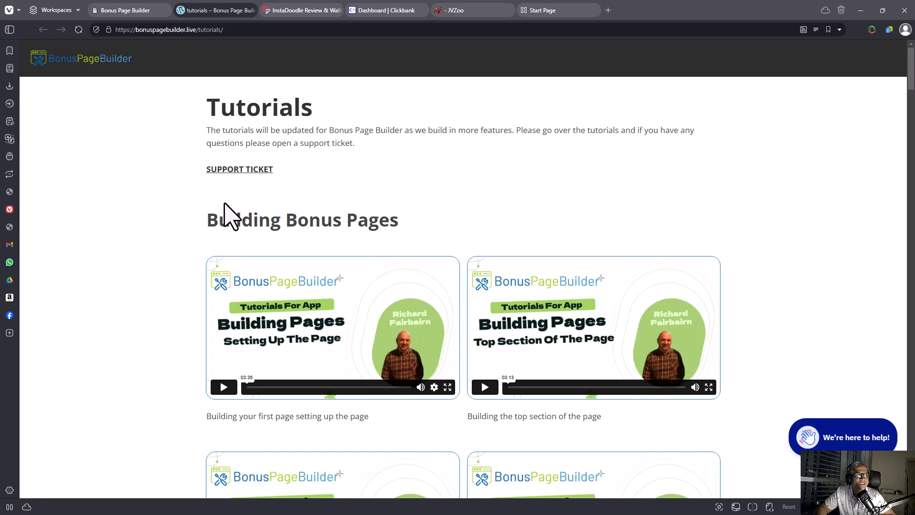
click(146, 4)
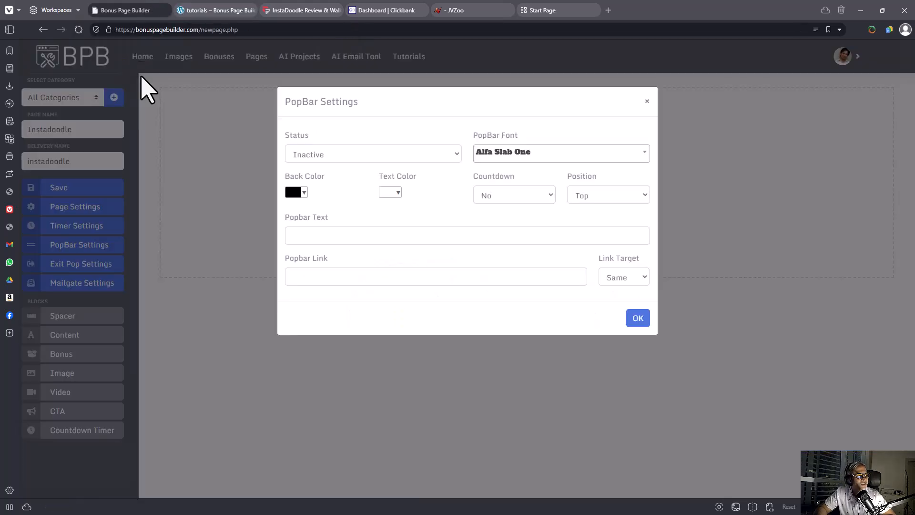
- Look over the PopBar's status, text, link and link target options, leaving the status Inactive and the link target Same
click(386, 160)
click(387, 169)
click(373, 236)
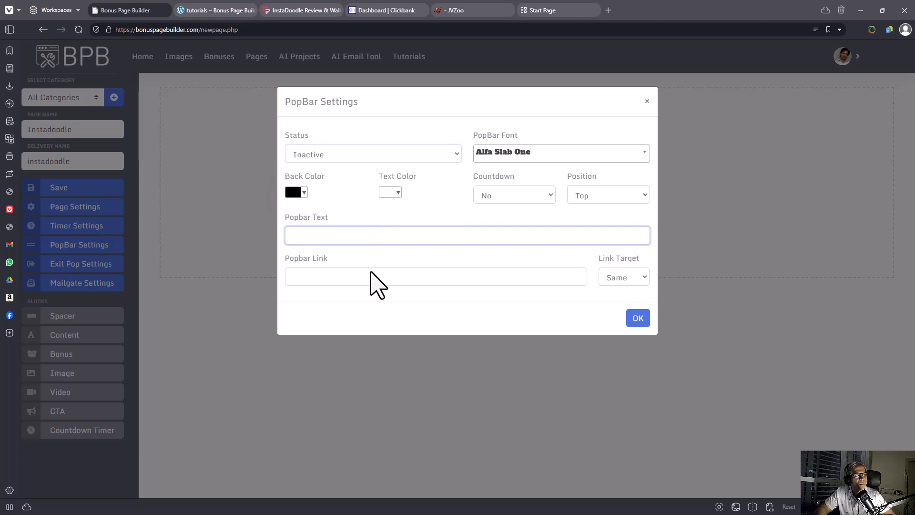
click(364, 285)
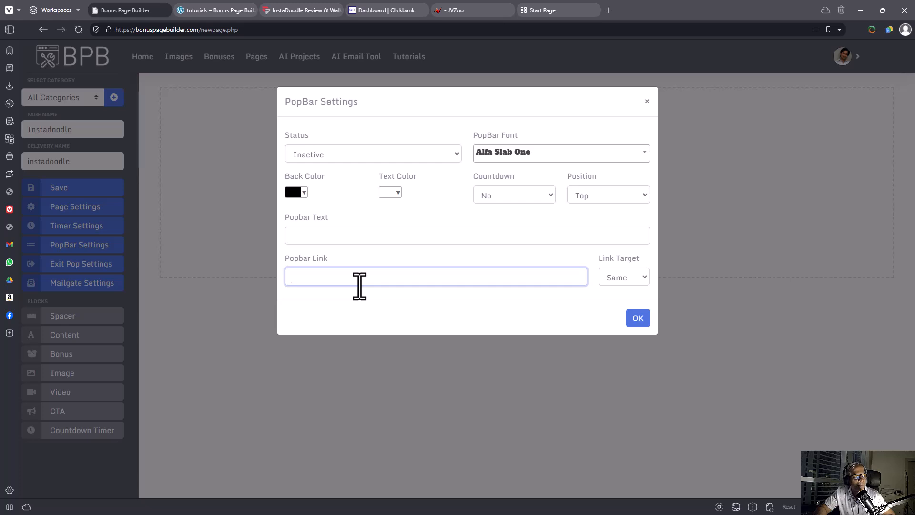
click(602, 282)
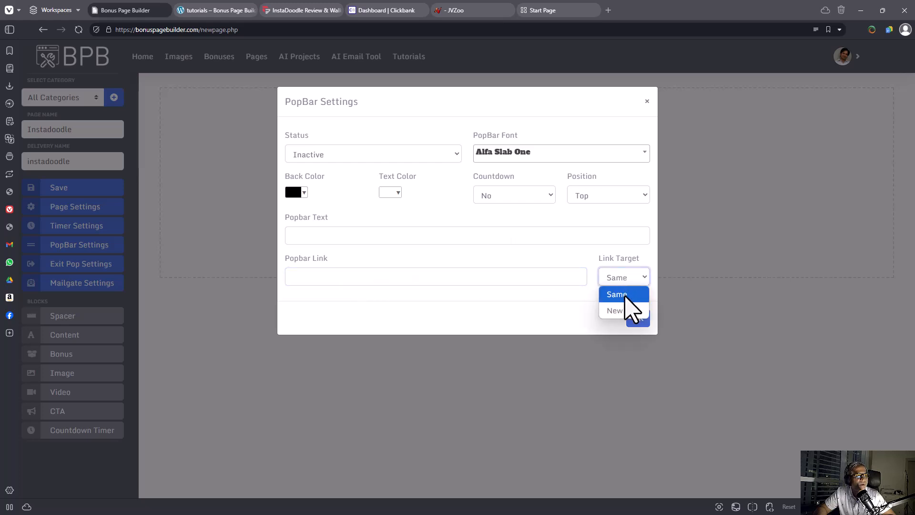
click(623, 307)
click(618, 276)
click(611, 301)
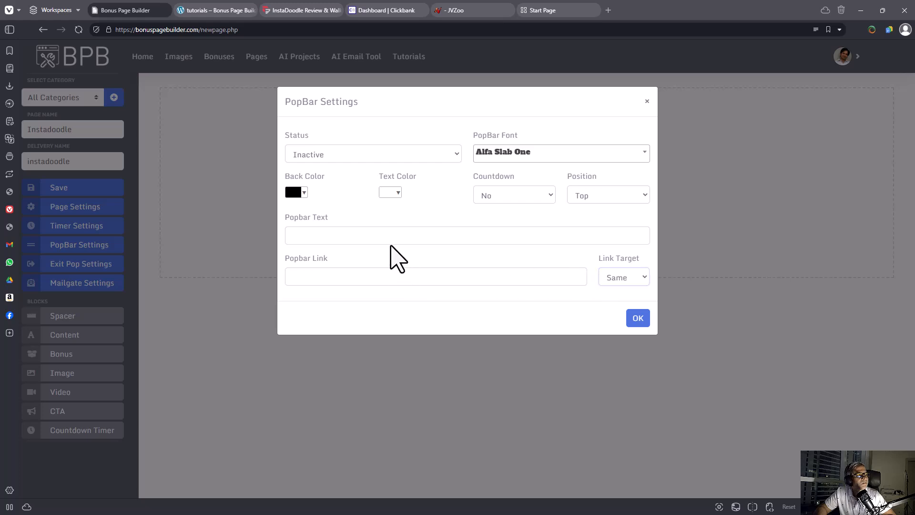
click(648, 99)
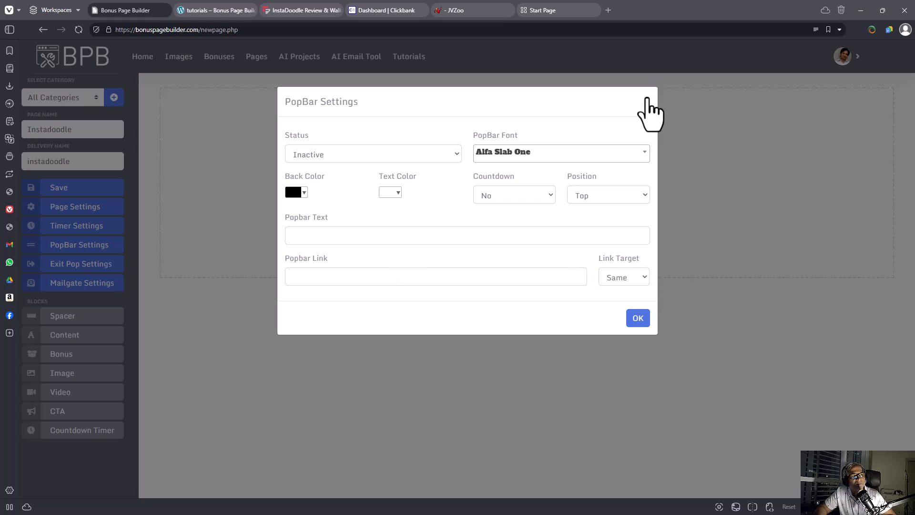
- Set the PopBar text to "Buy this offer before it expires!" and close the PopBar settings
click(390, 235)
text(Buyi)
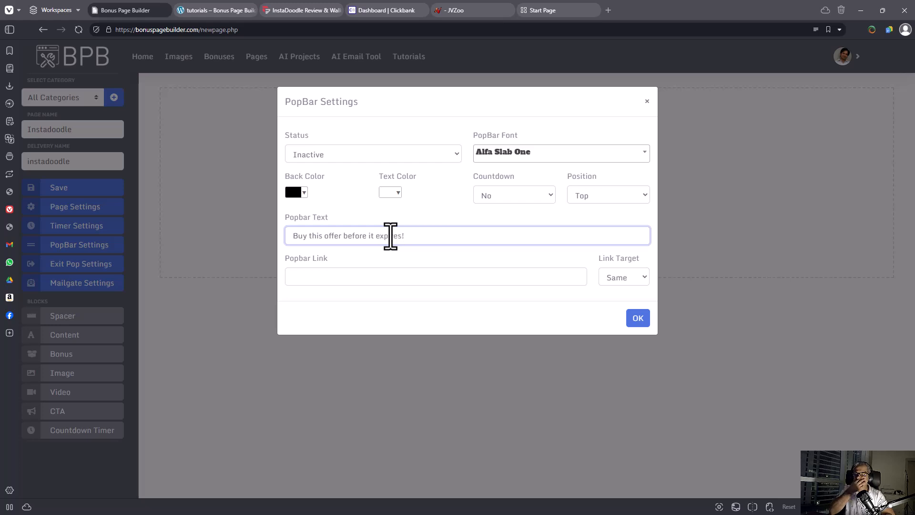
click(224, 318)
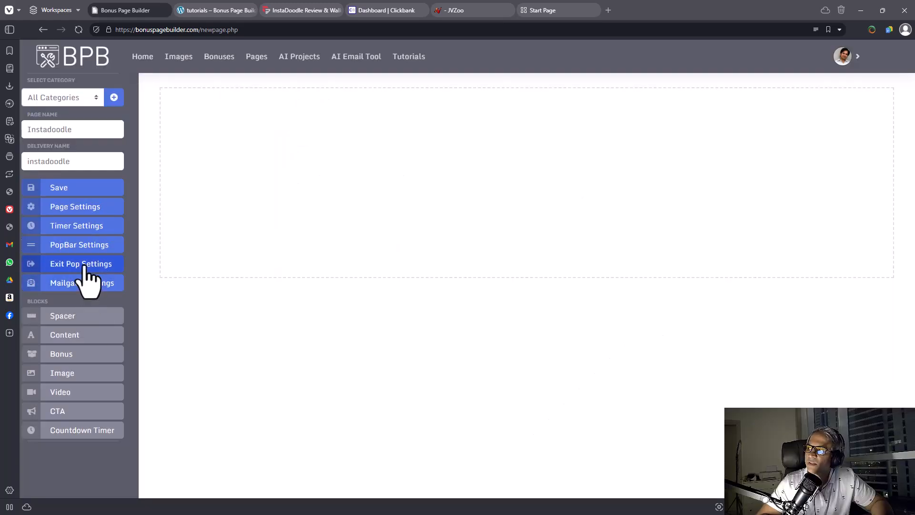
- Open the Exit Pop settings and set the exit pop's status to Active
click(88, 269)
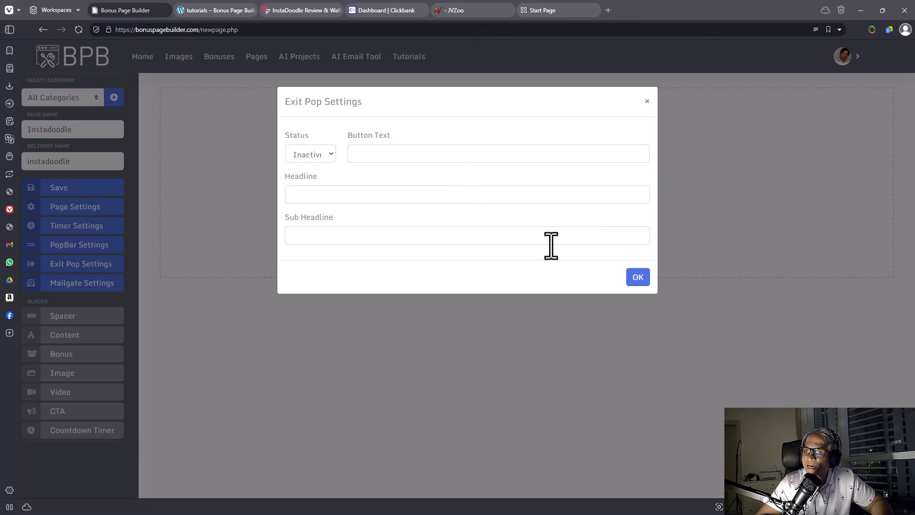
click(322, 153)
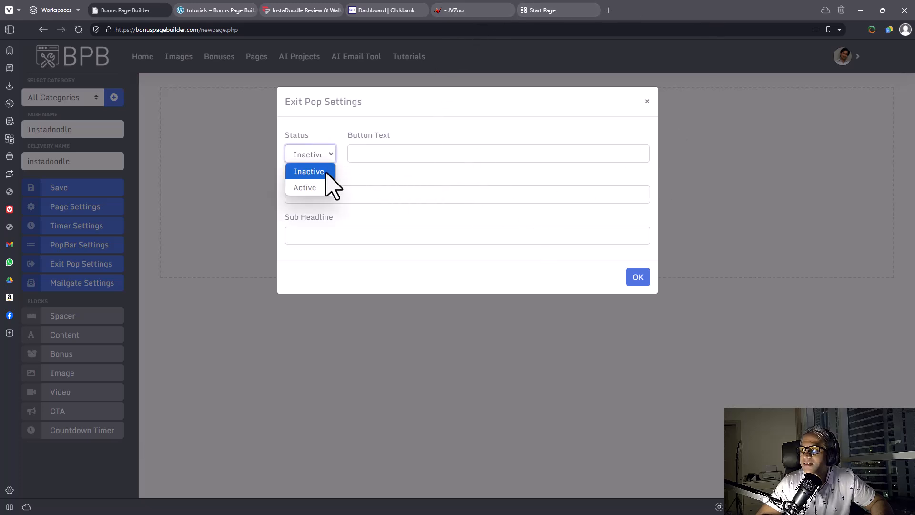
click(323, 185)
- Try "Did You Check Out This Awesome Product" as the exit pop's button text
click(376, 159)
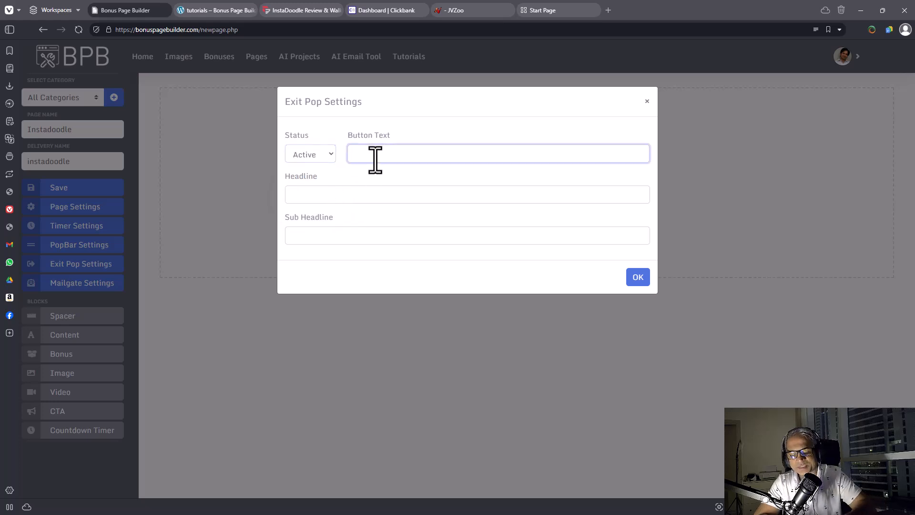
text(You Can Get a)
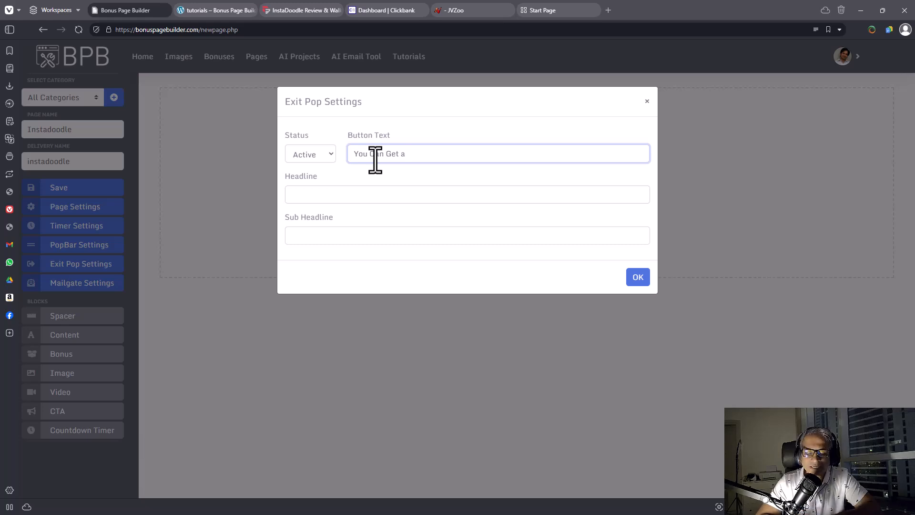
key(ctrl+a)
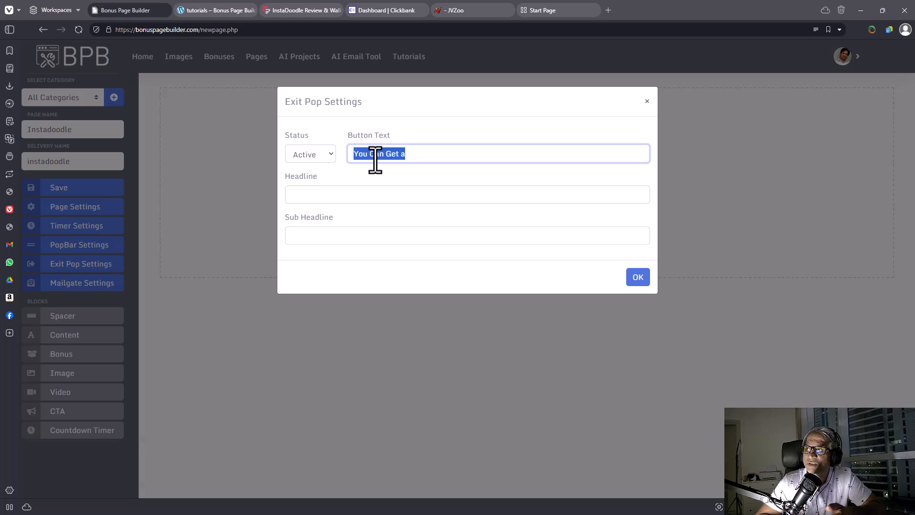
text(You Can Checka)
key(ctrl+a)
text(Did yYou Check O)
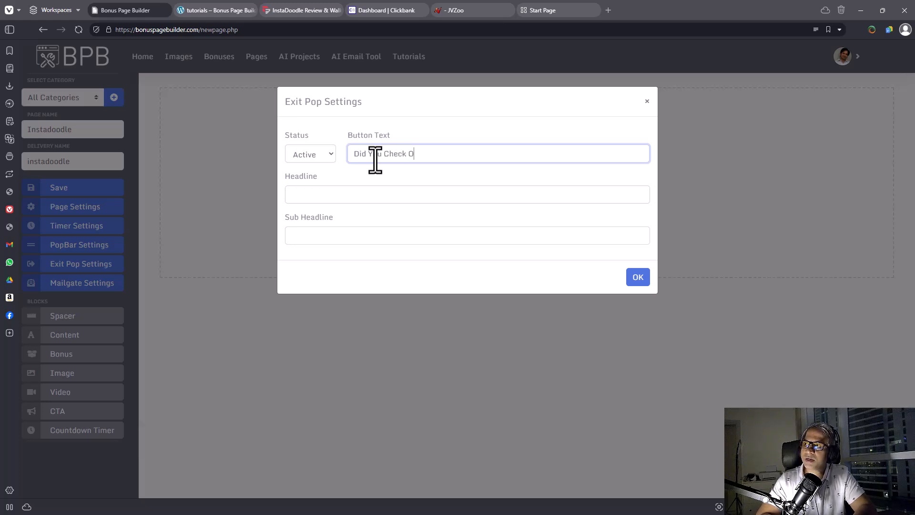
text(ut This Awesome )
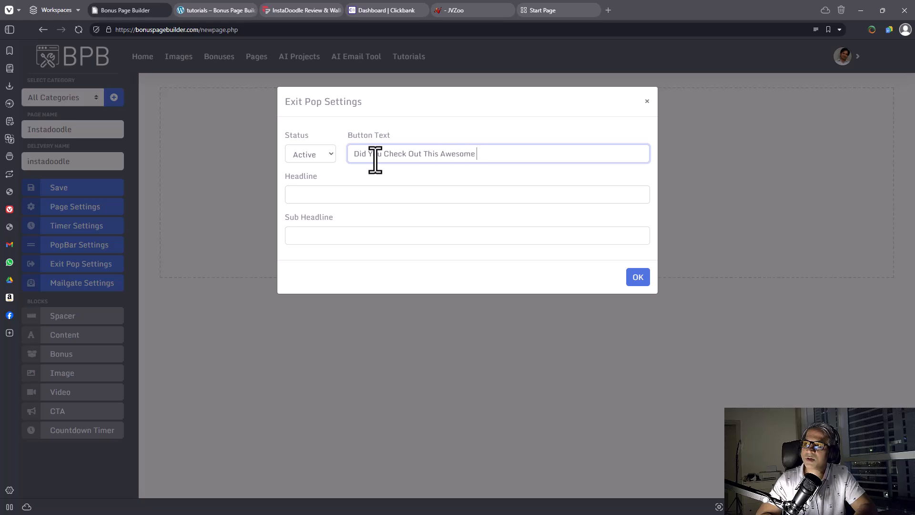
text(Product)
key(Tab)
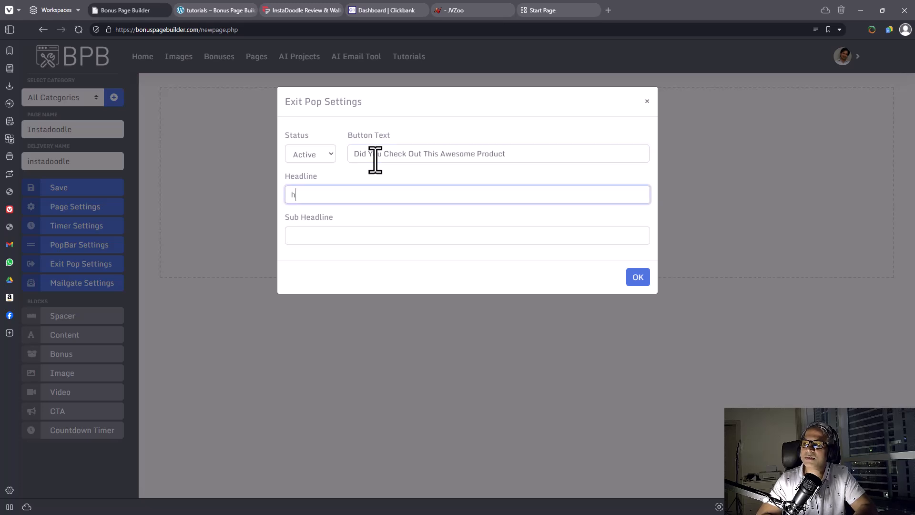
text(h)
- Set the exit pop's button text to "Check It Out Now"
key(shift+Tab)
text(Chek)
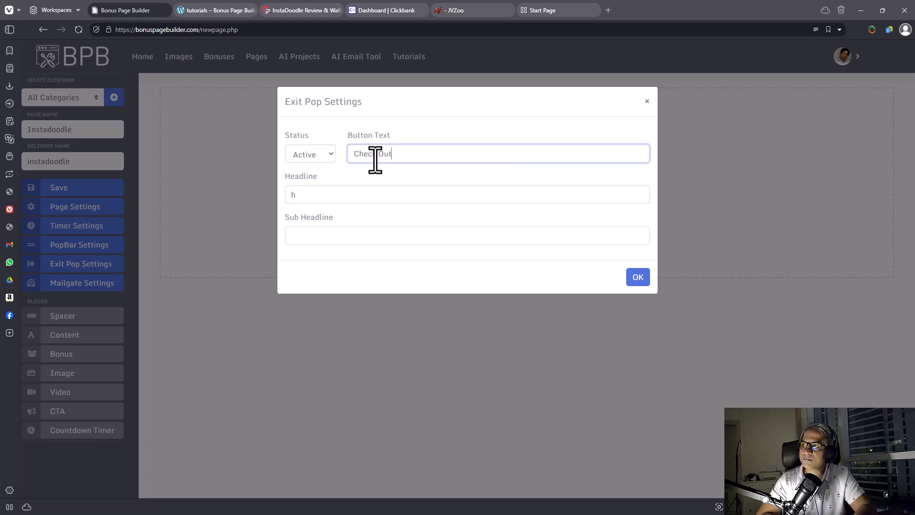
text( It (Ou)
key(BackSpace)
key(BackSpace)
key(BackSpace)
text(Out Now)
- Set the exit pop's headline to "Did You Check This Awesome Offer?"
key(Tab)
text(D)
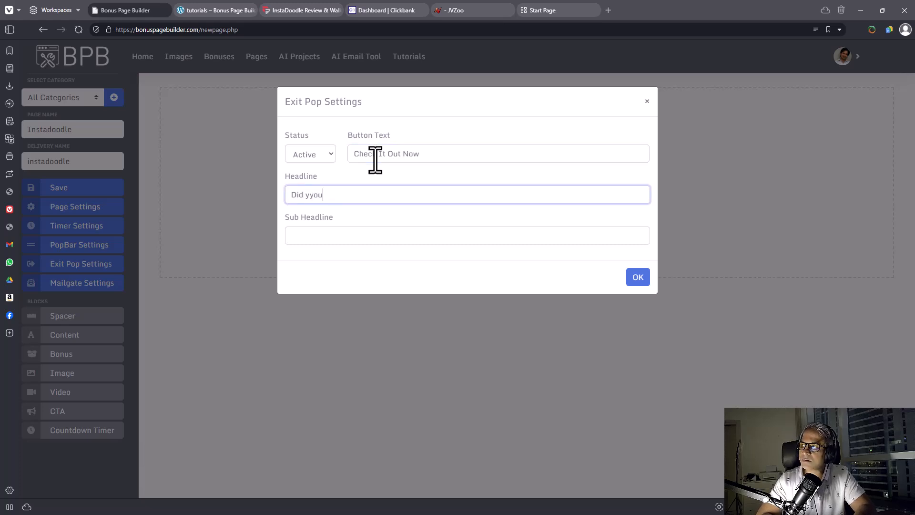
text(id You Check This Awesome Offer?)
- Set the exit pop's sub headline to "Get My Free Book On Building Bonus Pages" and apply the exit pop settings
key(Tab)
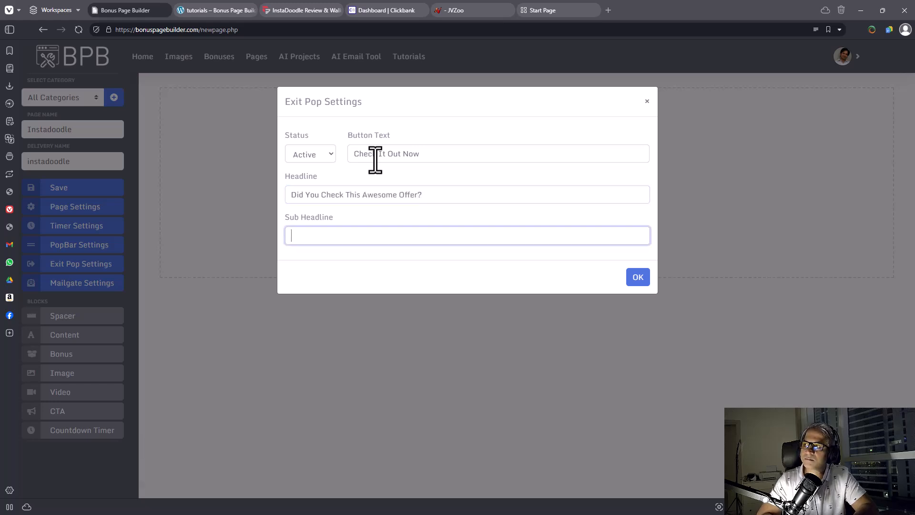
text(Learn How To)
key(ctrl+a)
text(eGet My Free Book On Building BO)
key(BackSpace)
key(BackSpace)
text(BOnu)
key(BackSpace)
text(onus Pa)
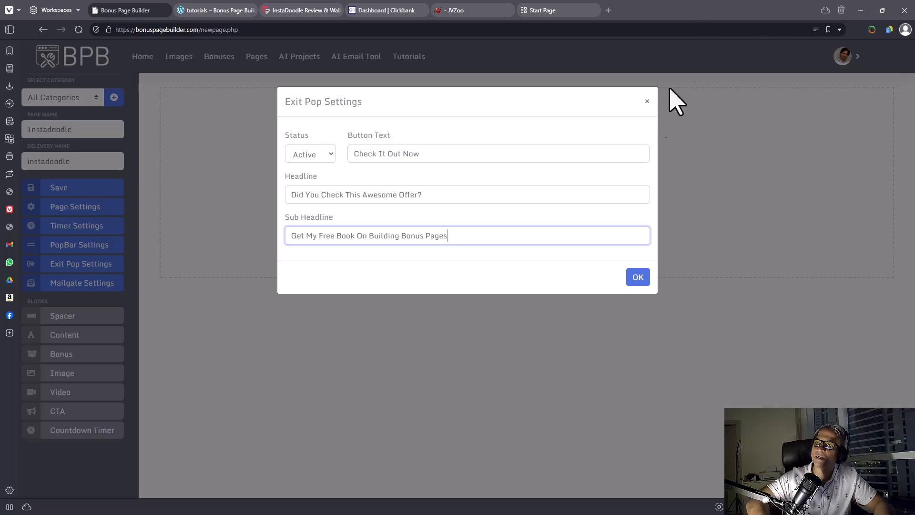
click(639, 277)
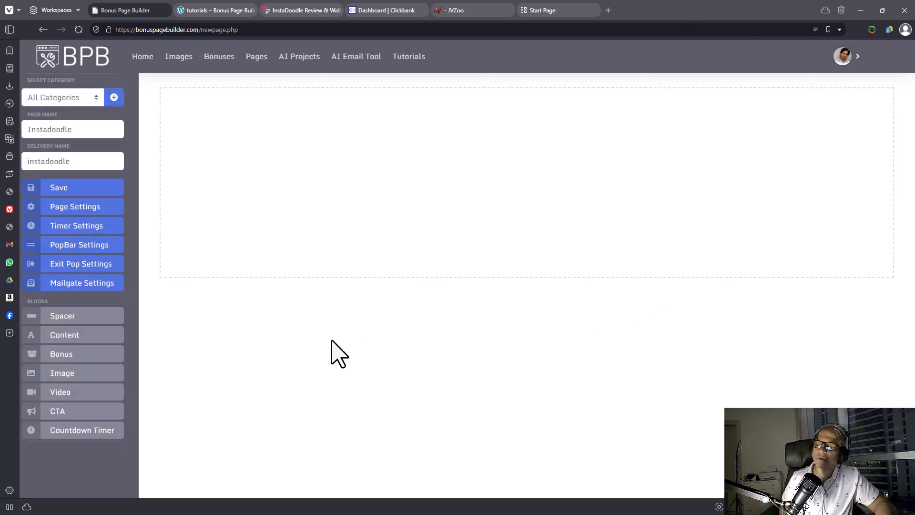
- Look over the Mailgate settings and close them without making changes
click(103, 286)
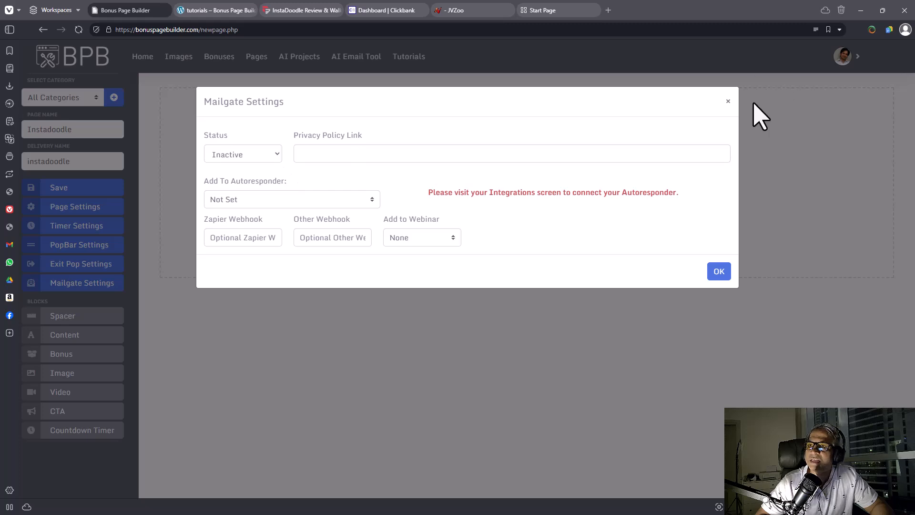
click(728, 102)
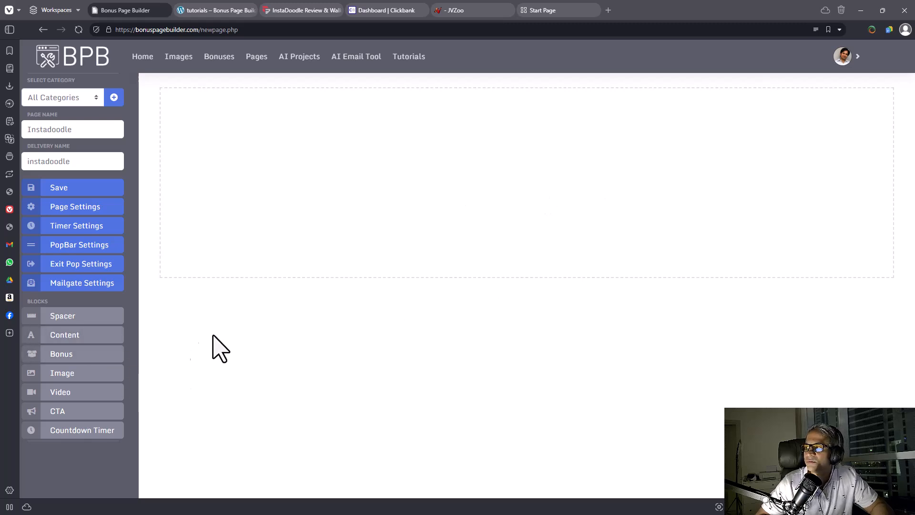
- Add a Content block to the empty page and replace its placeholder text with "Create Doodle Style Videos Easily"
drag(98, 337, 437, 125)
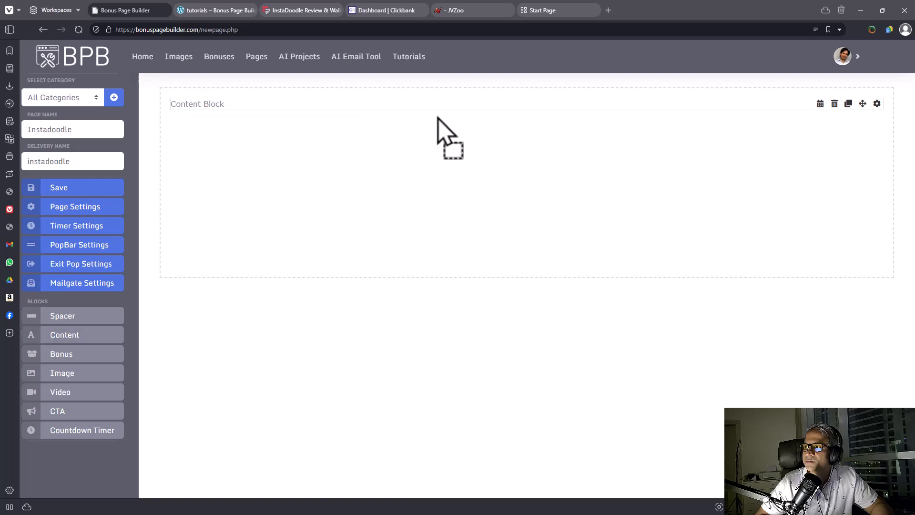
click(460, 104)
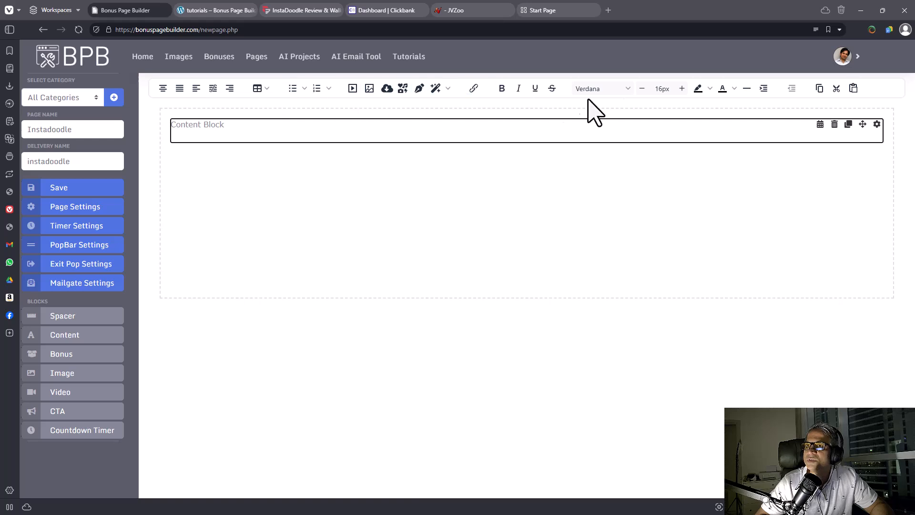
click(209, 128)
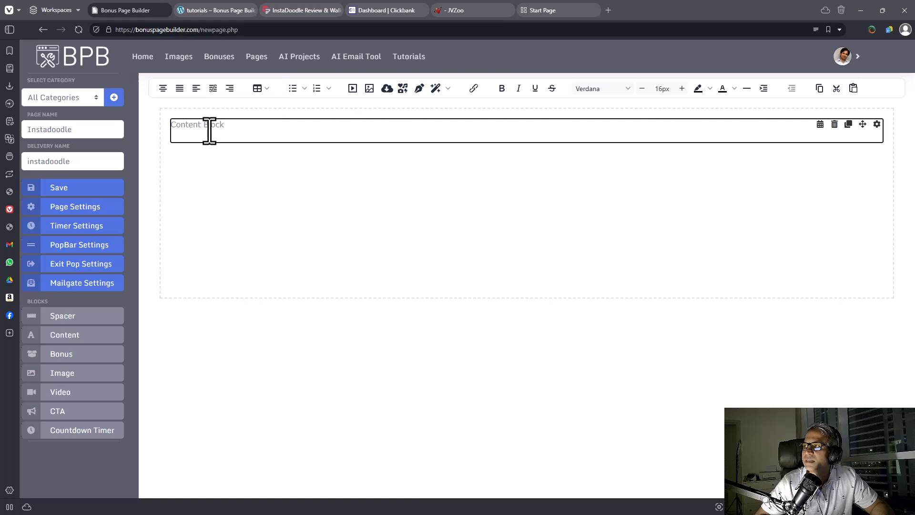
drag(227, 128, 143, 133)
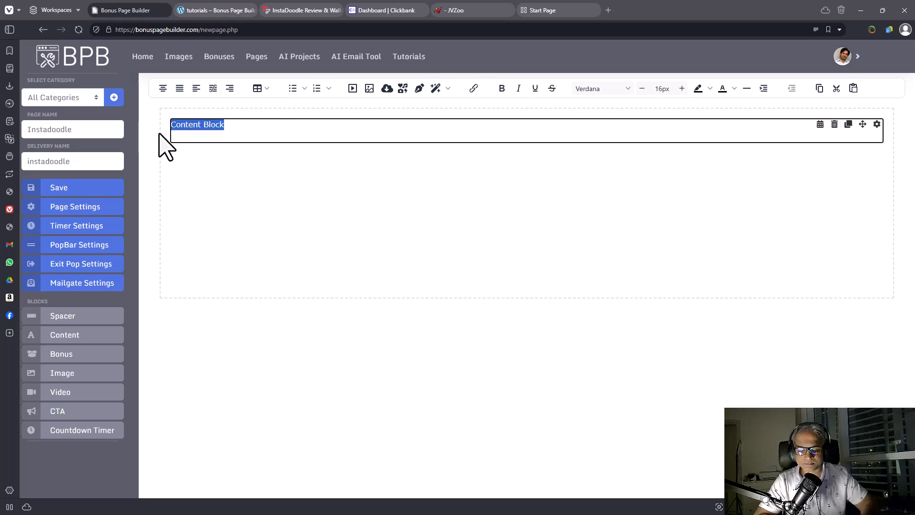
key(BackSpace)
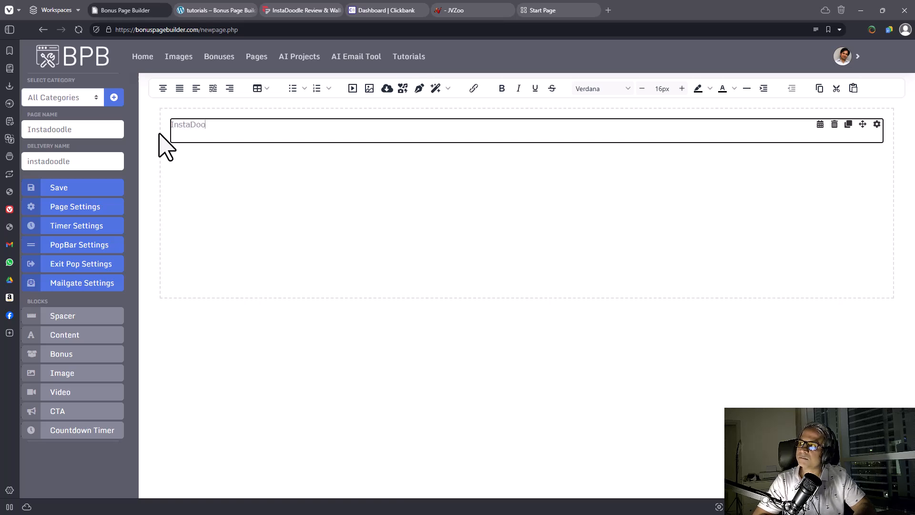
key(ctrl+BackSpace)
text(Create Doodle Style V)
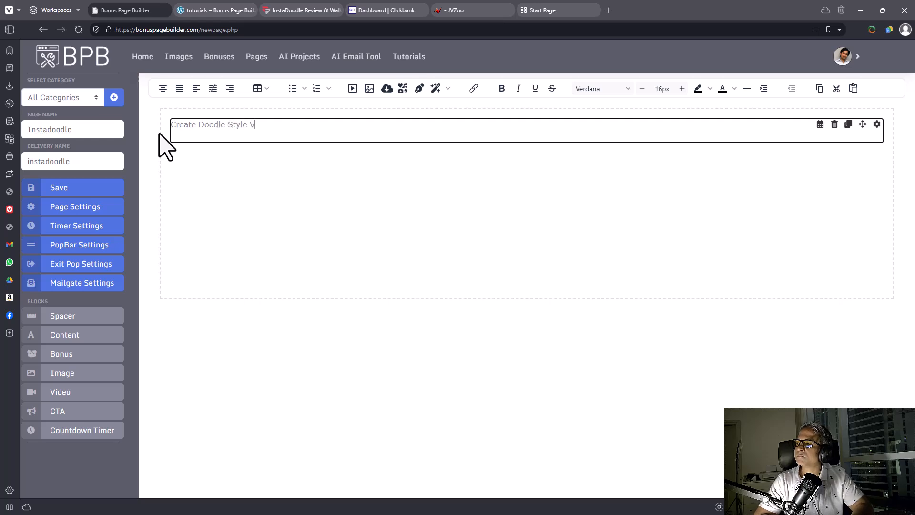
text(ideos Easily ()
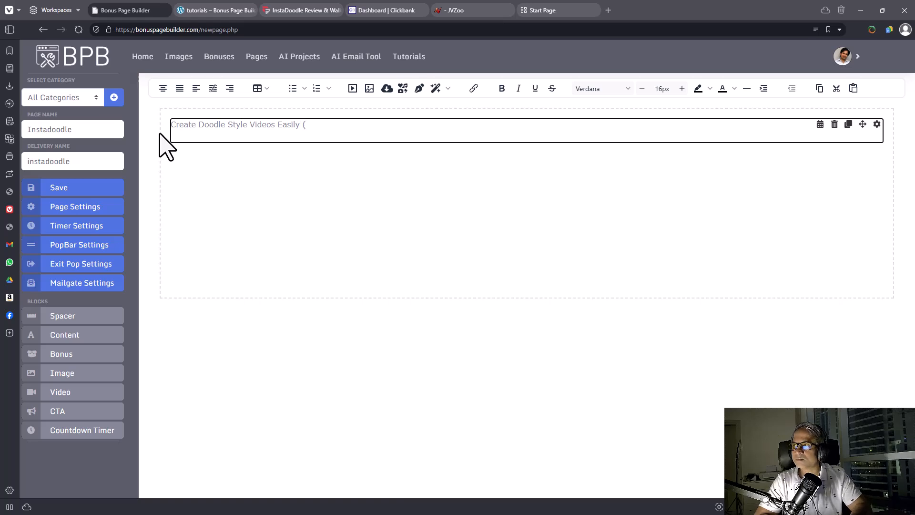
- Add the line "One Click Doodle Video Creator" directly below the first line of the content block
key(Return)
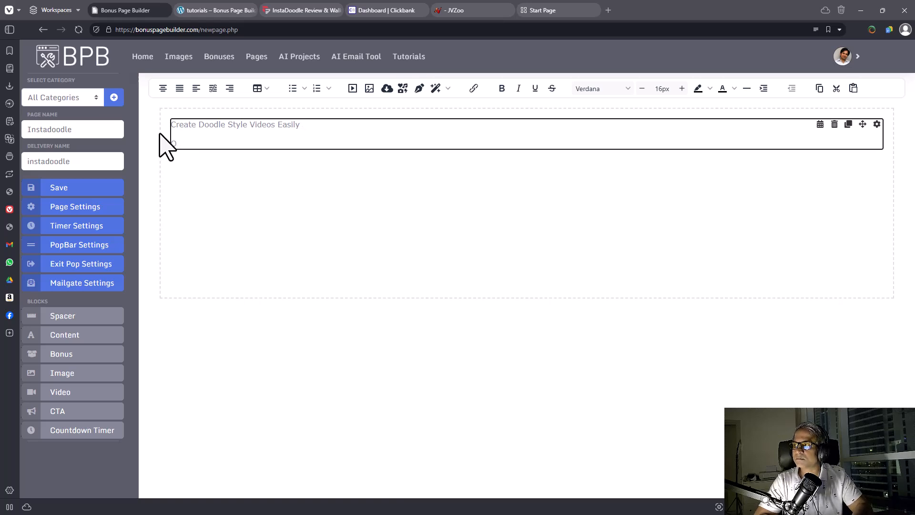
key(BackSpace)
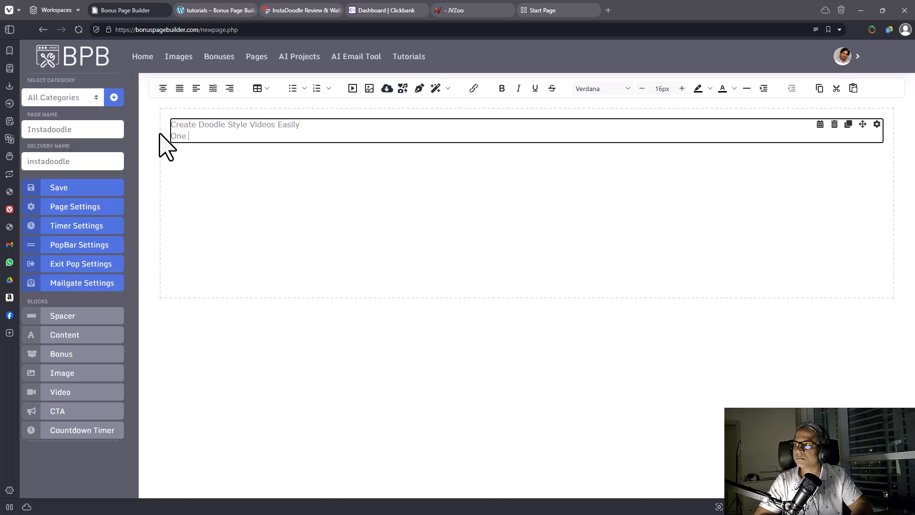
text(One click)
key(ctrl+BackSpace)
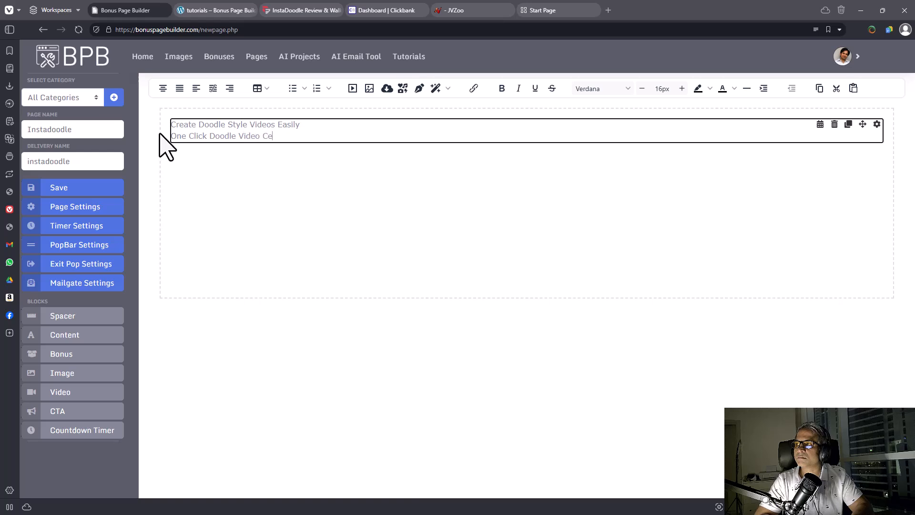
text(reator)
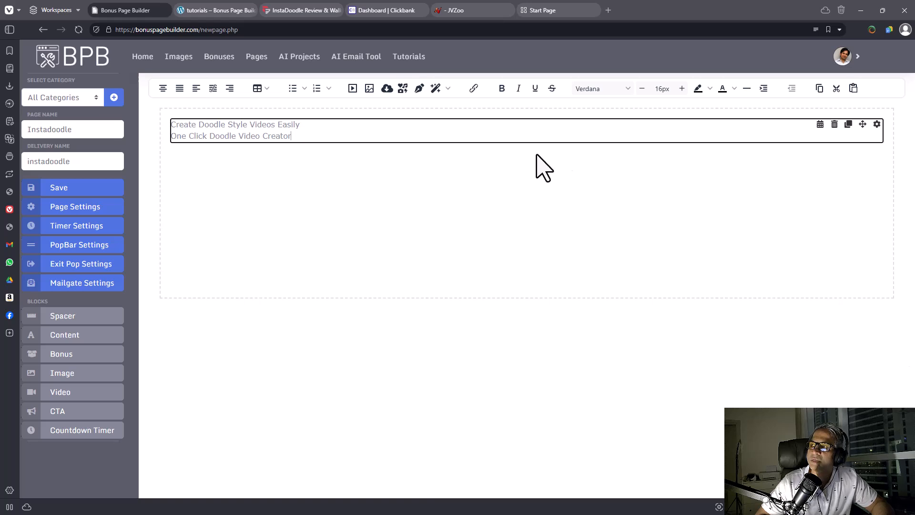
- Set the font of both headline lines in the content block to Archivo Black
click(582, 91)
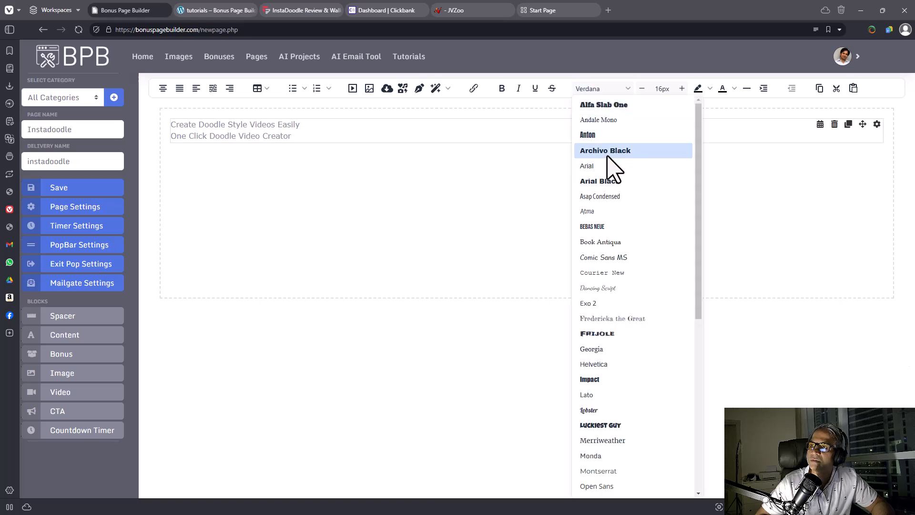
click(606, 152)
key(ctrl+a)
click(579, 90)
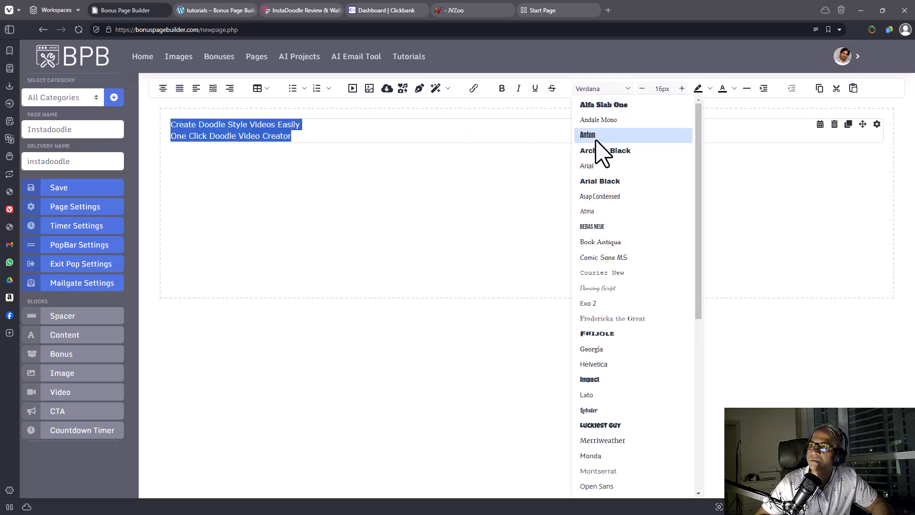
click(660, 152)
- Center both headline lines and increase their font size to 34px
click(681, 89)
click(681, 89)
click(682, 89)
click(681, 89)
click(681, 89)
click(681, 89)
click(681, 89)
click(681, 89)
click(681, 90)
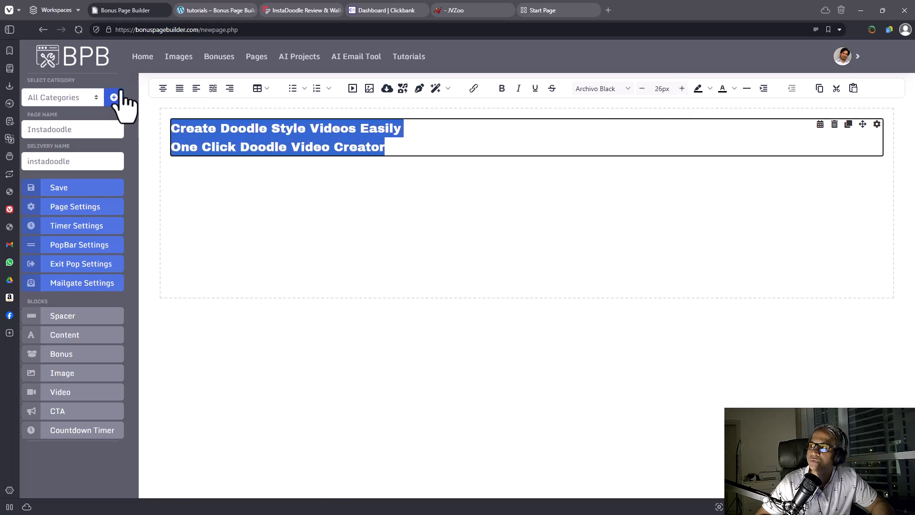
click(163, 89)
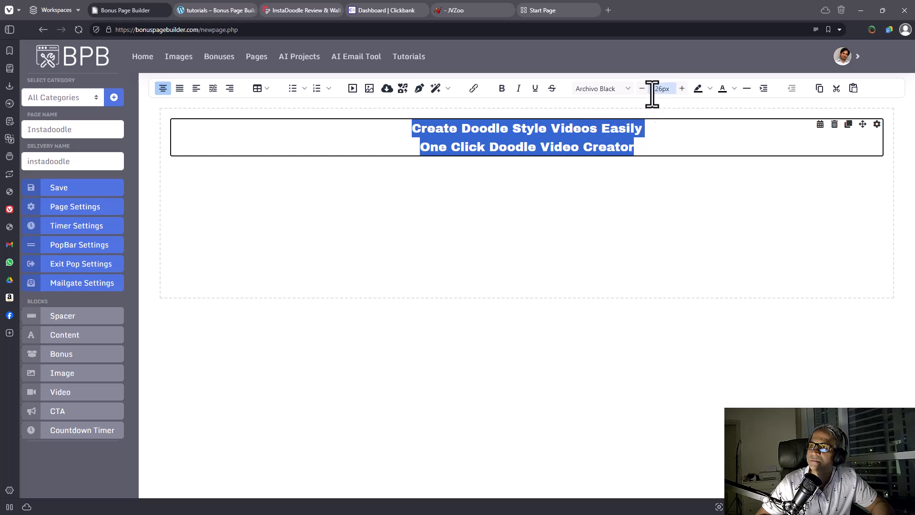
click(682, 89)
click(682, 89)
click(681, 89)
click(682, 89)
click(681, 89)
click(682, 89)
click(681, 89)
click(681, 89)
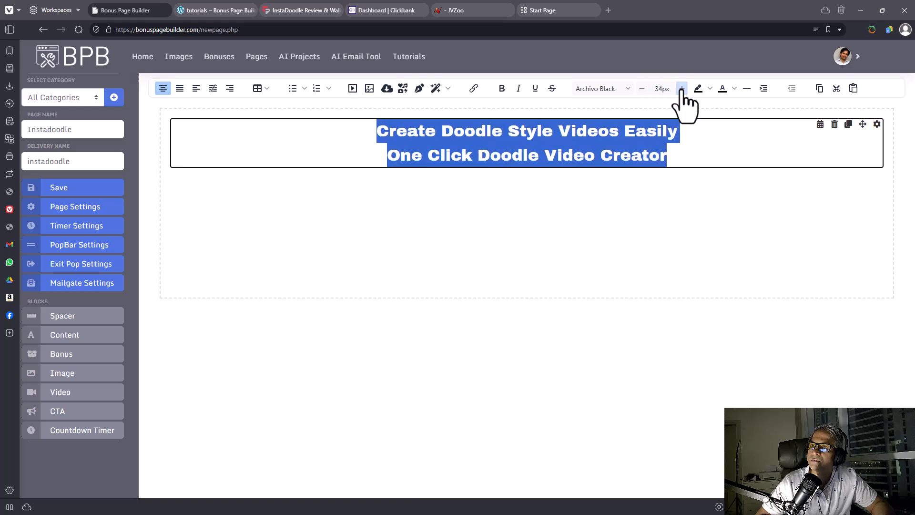
- Color both headline lines dark green
click(734, 90)
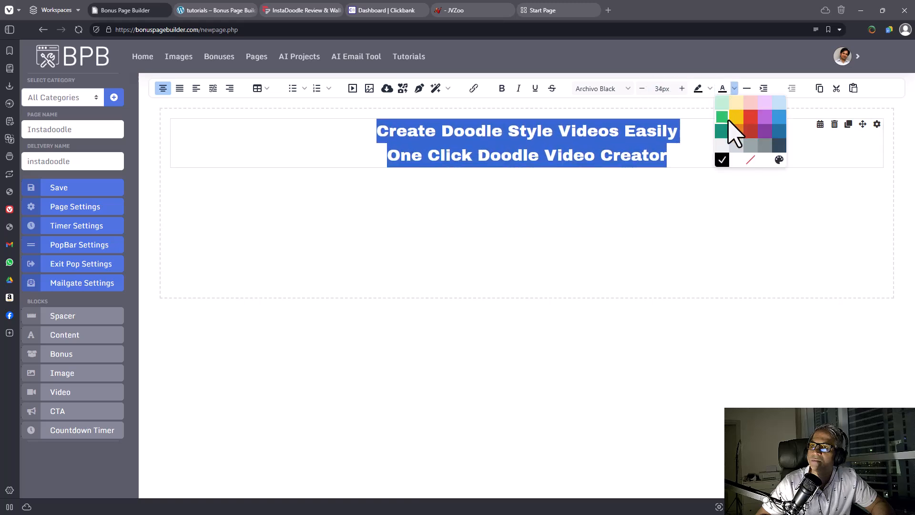
click(727, 143)
click(663, 213)
click(619, 113)
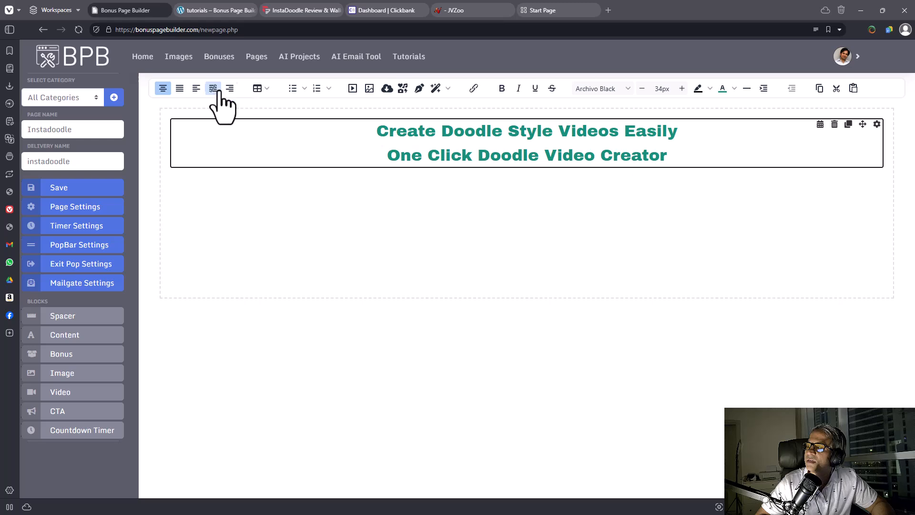
click(258, 89)
click(522, 242)
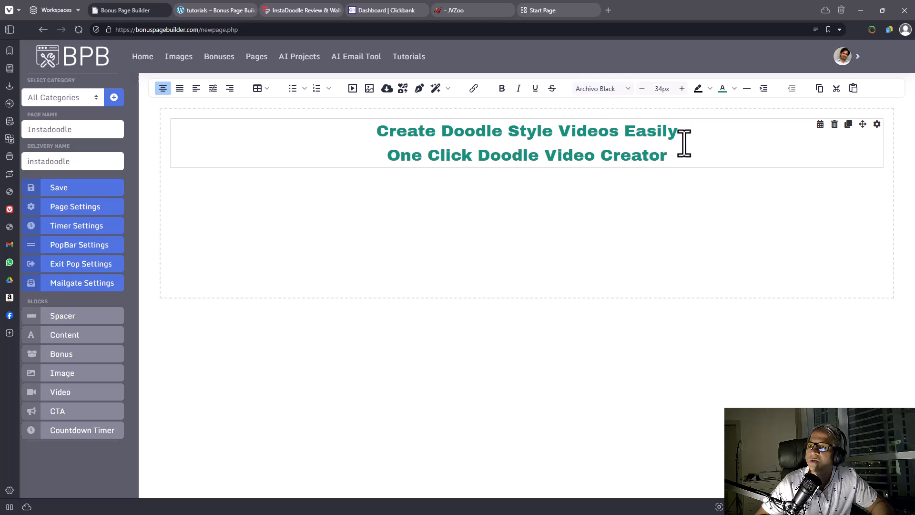
- Start a new line below the headline and open the media insertion settings at the video source
click(697, 167)
key(Return)
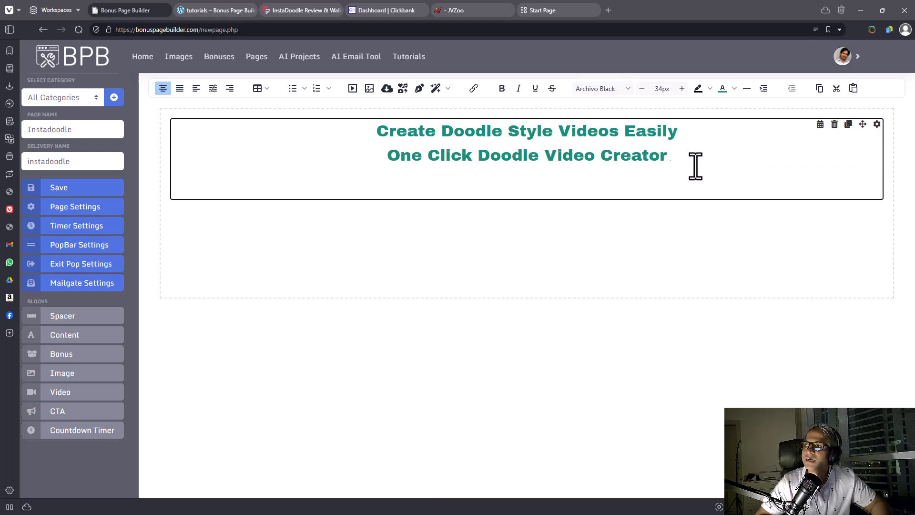
click(352, 89)
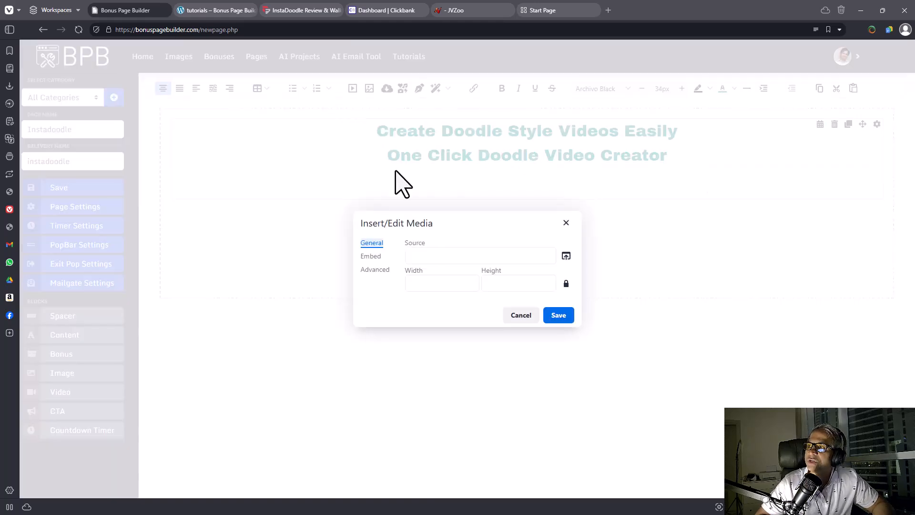
click(420, 256)
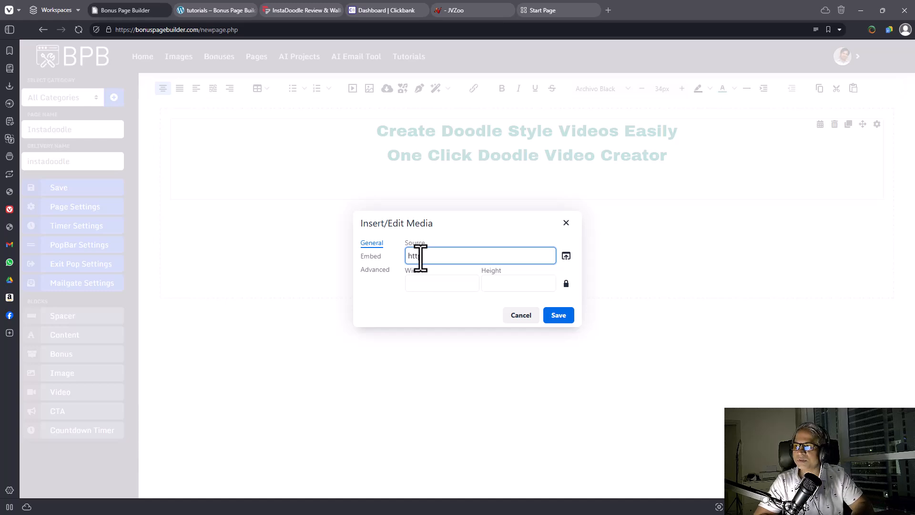
key(ctrl+t)
text(you)
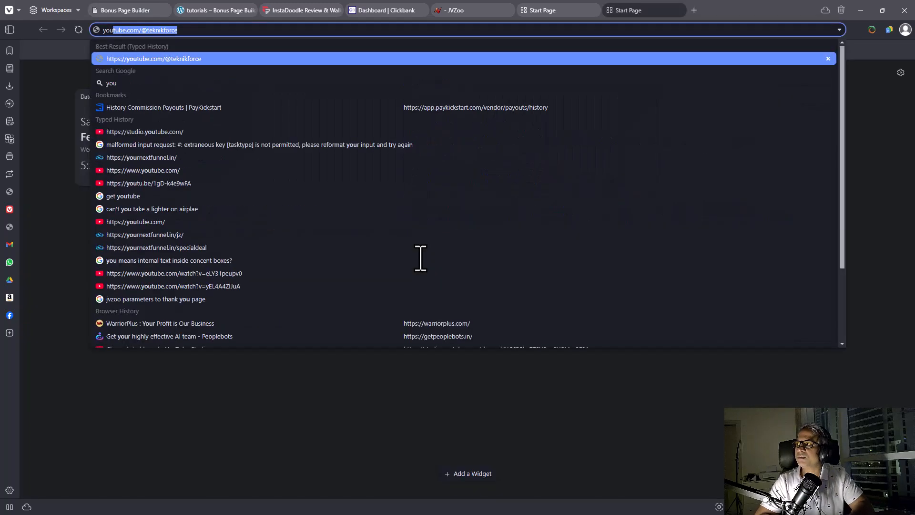
key(Return)
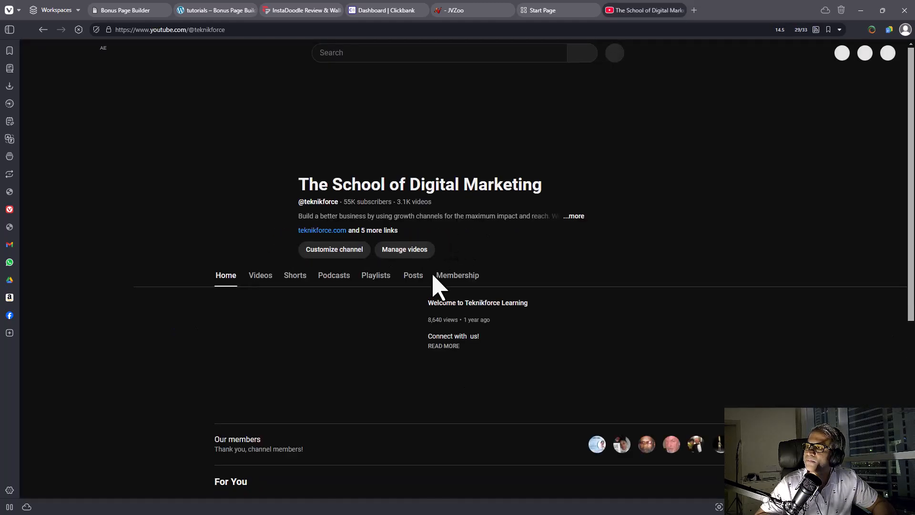
scroll(439, 224, down, 4)
scroll(312, 143, down, 2)
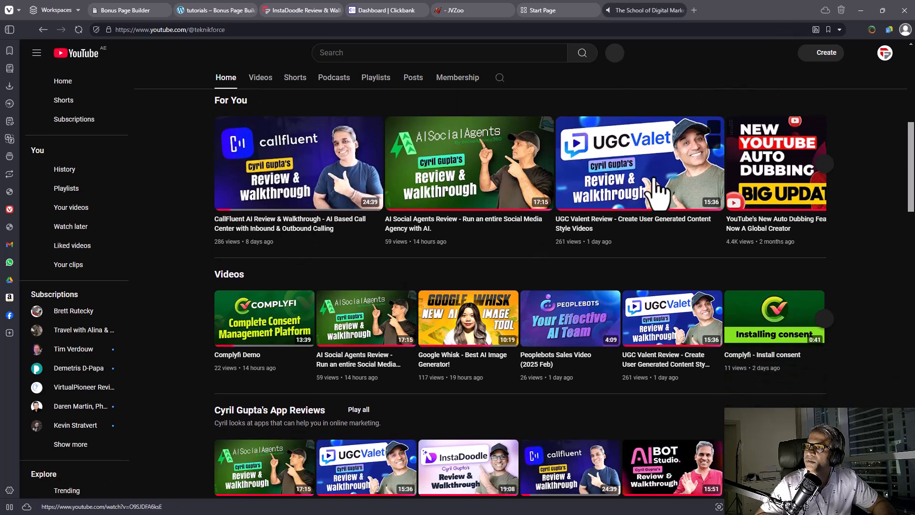
scroll(417, 360, down, 4)
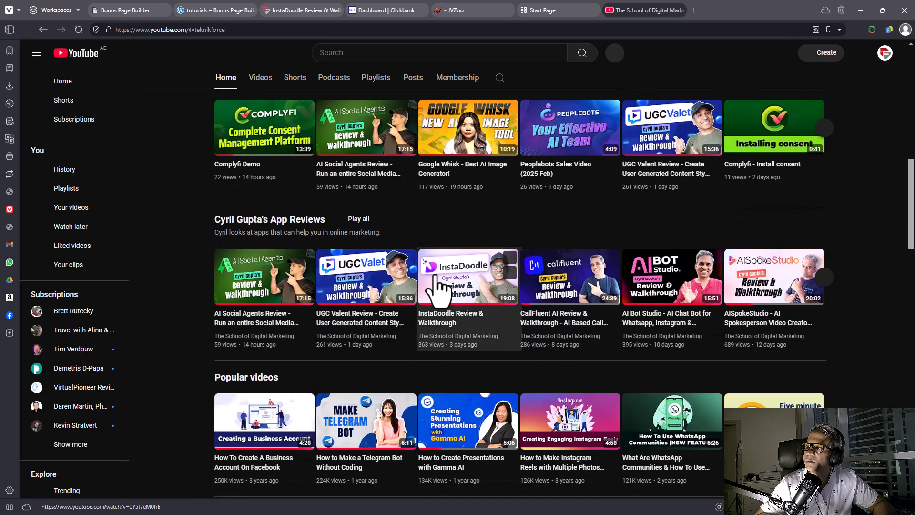
click(443, 276)
click(243, 30)
key(ctrl+c)
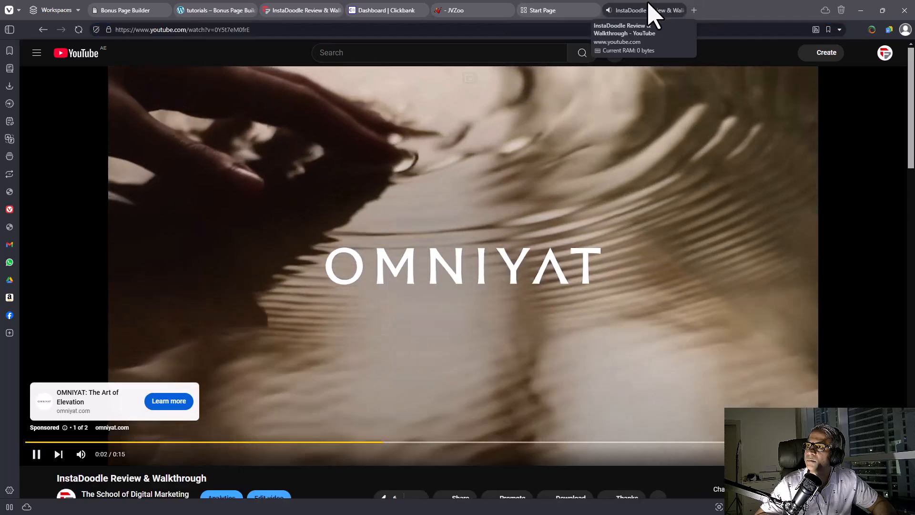
- Close the YouTube tab, paste the copied video URL as the media source and set the video width to 400
middle_click(650, 7)
key(ctrl+a)
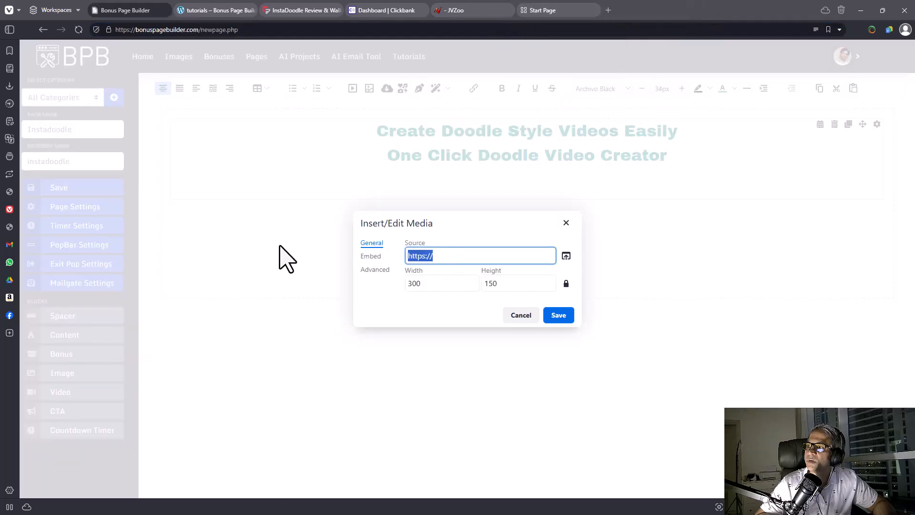
key(ctrl+v)
click(566, 310)
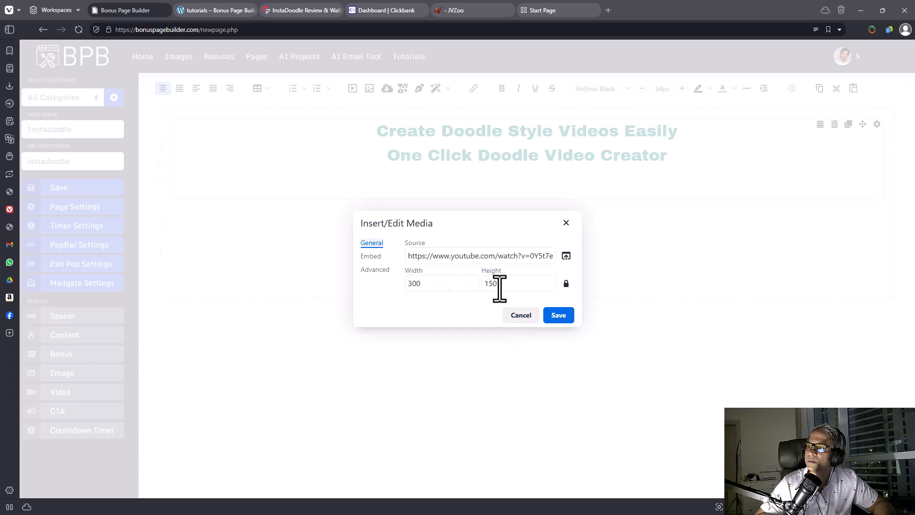
double_click(442, 288)
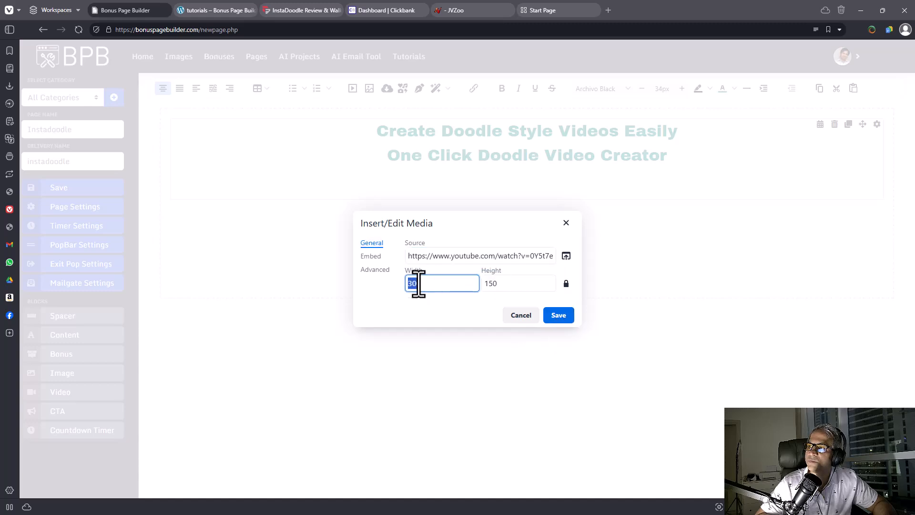
text(400)
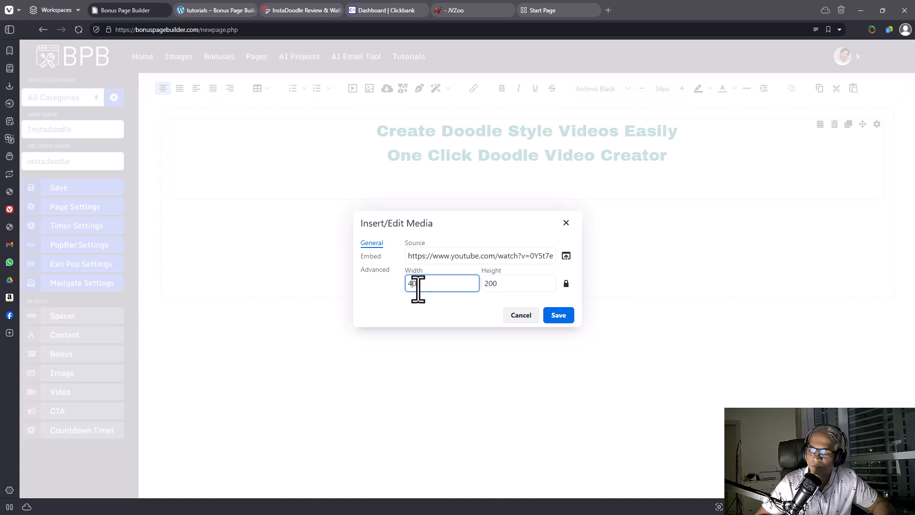
click(461, 294)
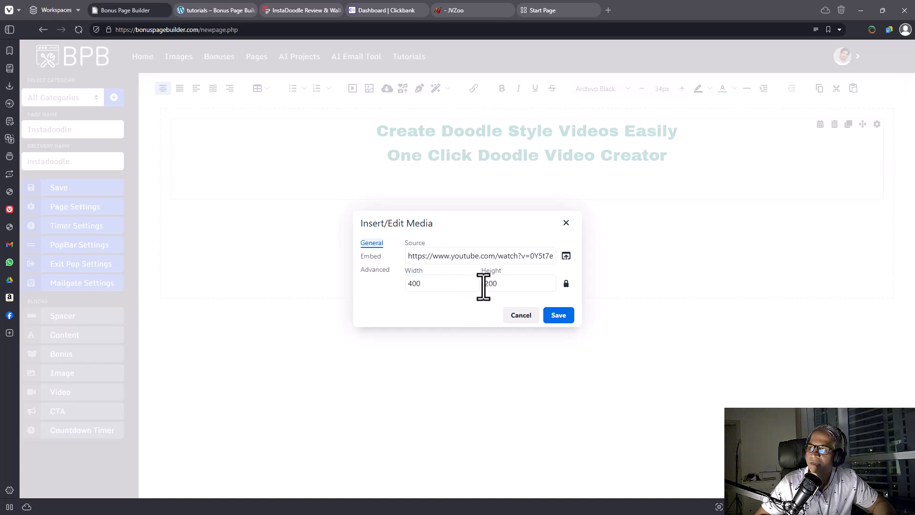
- Look over the media's embed code, alternative source and poster options, and return to the general settings
click(372, 256)
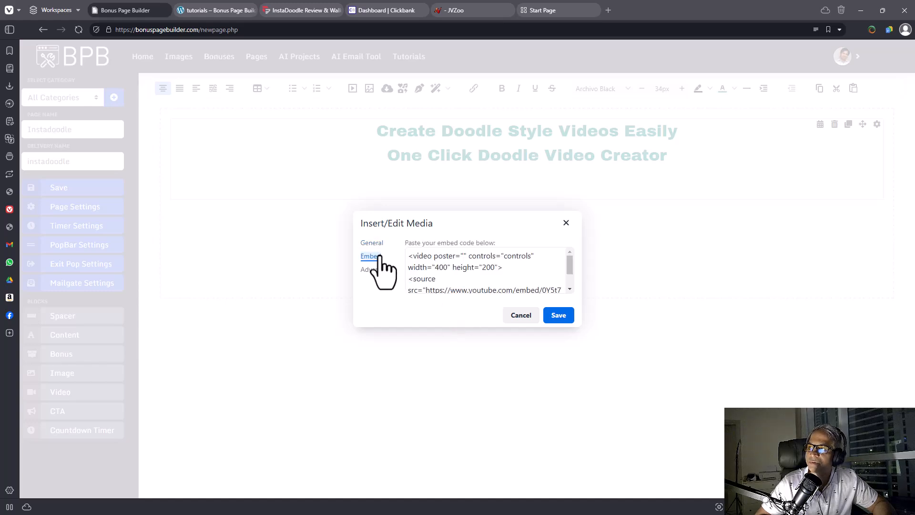
drag(410, 255, 468, 316)
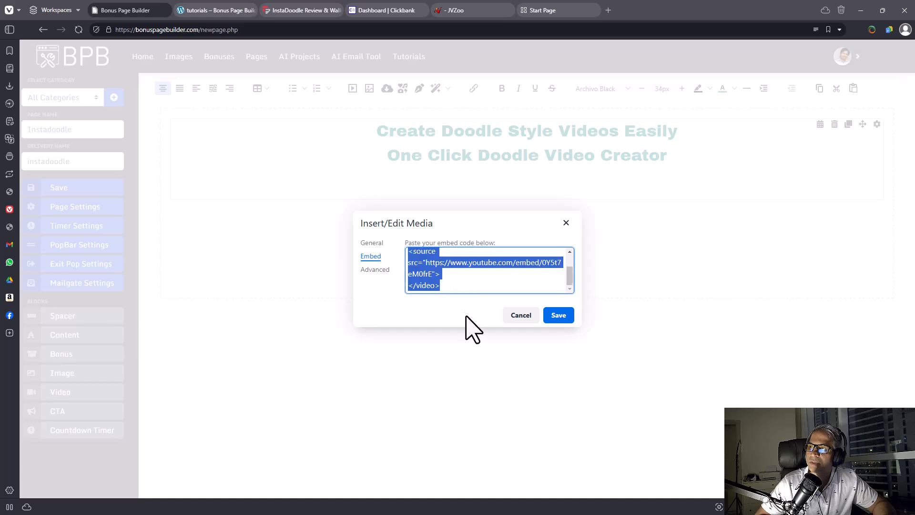
click(374, 270)
click(431, 255)
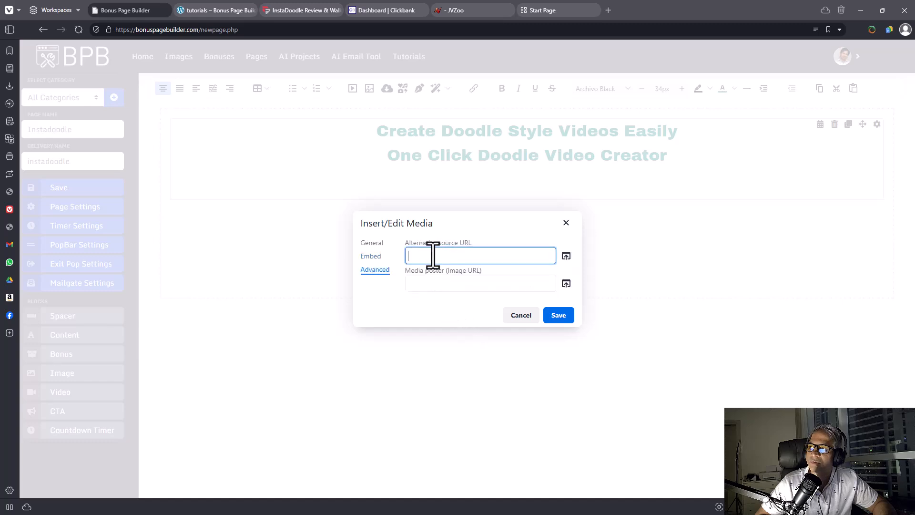
click(433, 284)
click(372, 243)
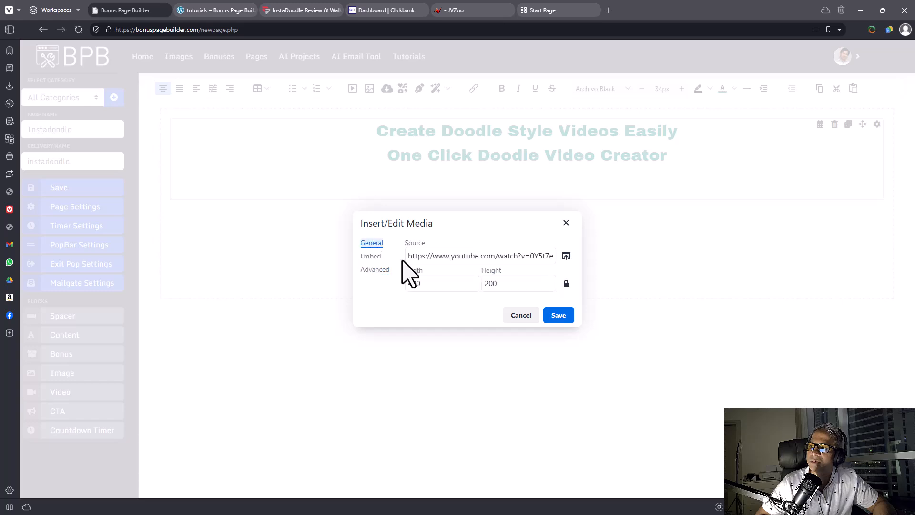
- Insert the video below the headline and enlarge it to about twice its width and height
click(558, 317)
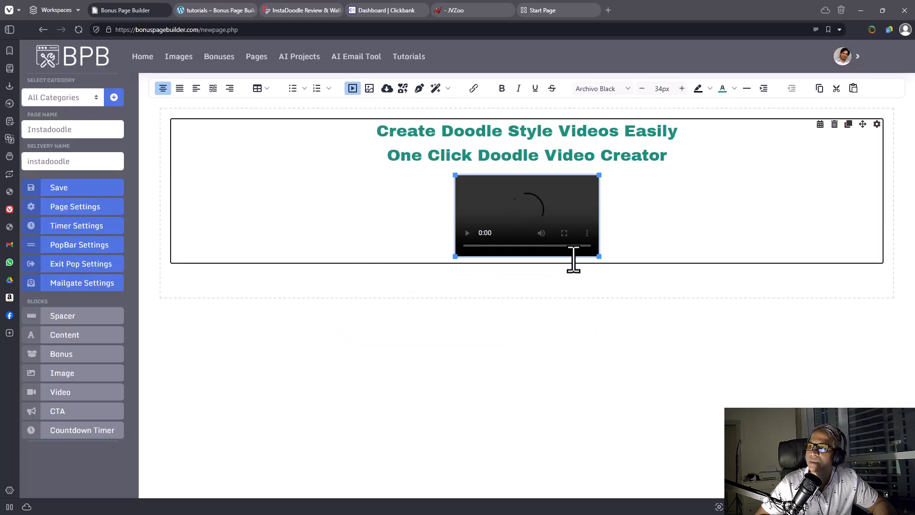
drag(599, 256, 672, 338)
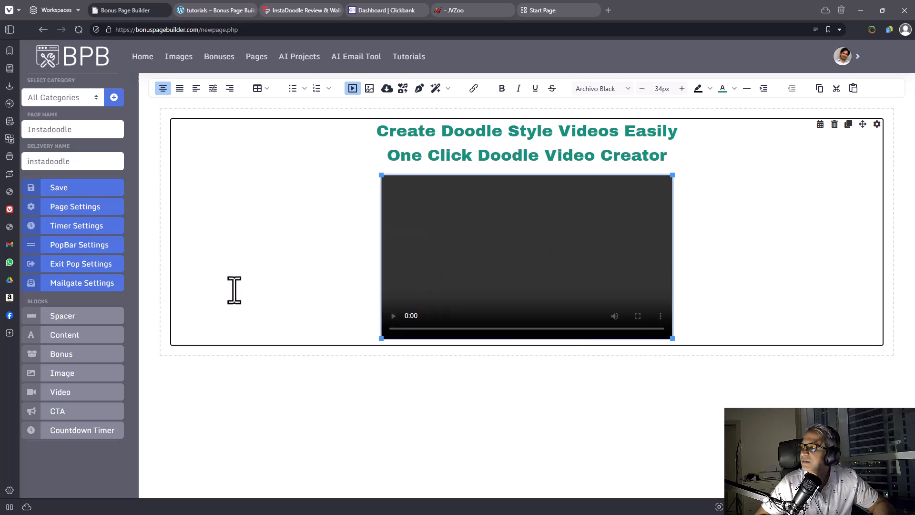
click(366, 381)
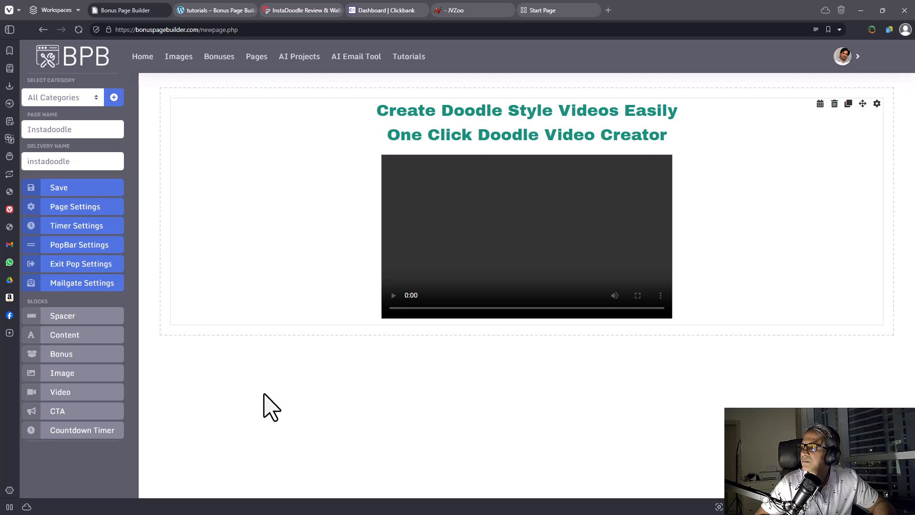
click(544, 291)
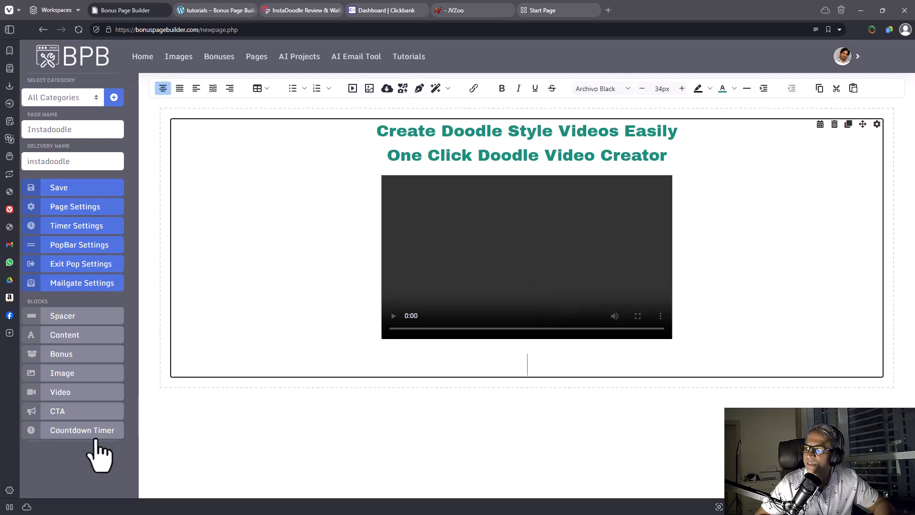
- Add a CTA block below the content block and remove the blank line under the video
drag(81, 413, 510, 385)
click(519, 393)
double_click(518, 371)
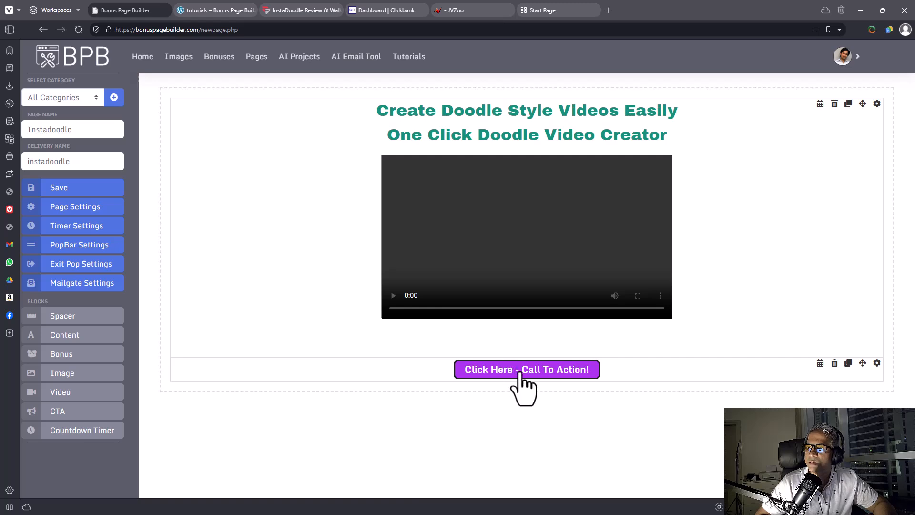
click(566, 348)
key(BackSpace)
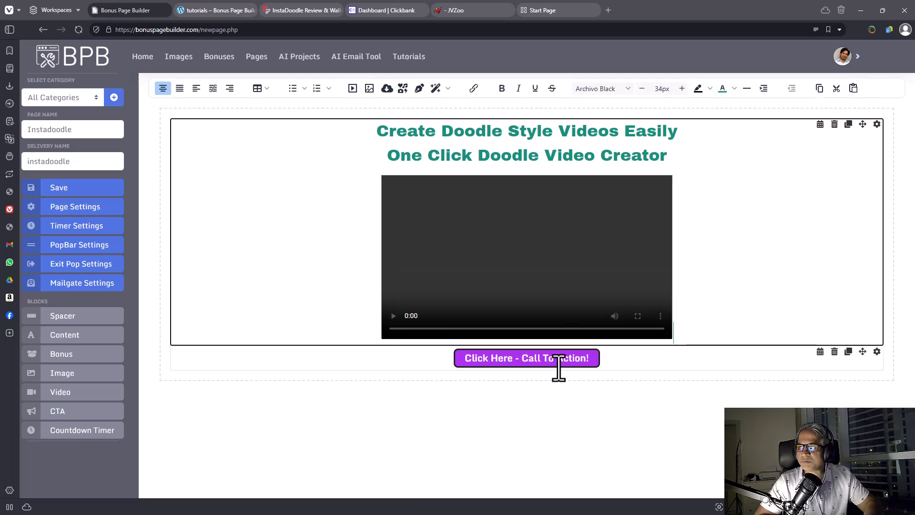
click(674, 363)
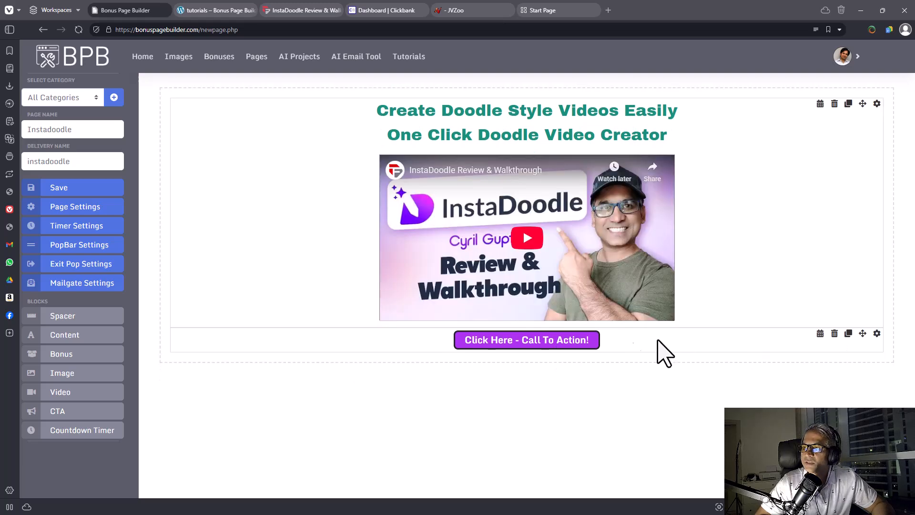
- Look over the block settings of the CTA and the content block above it without changing any options
click(877, 334)
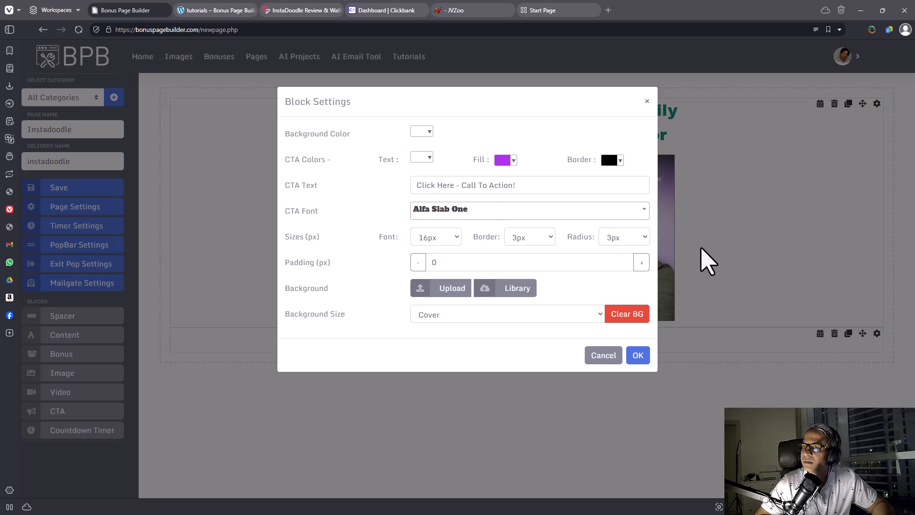
click(638, 355)
click(522, 250)
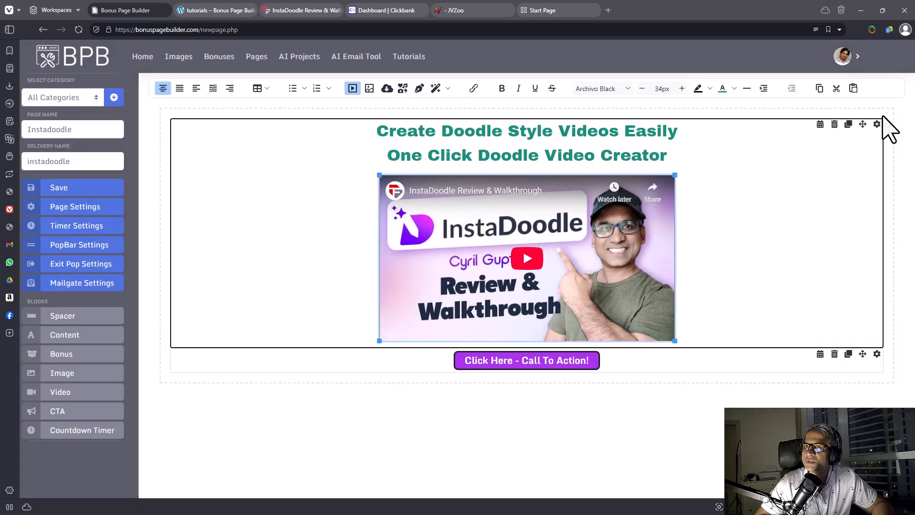
click(879, 127)
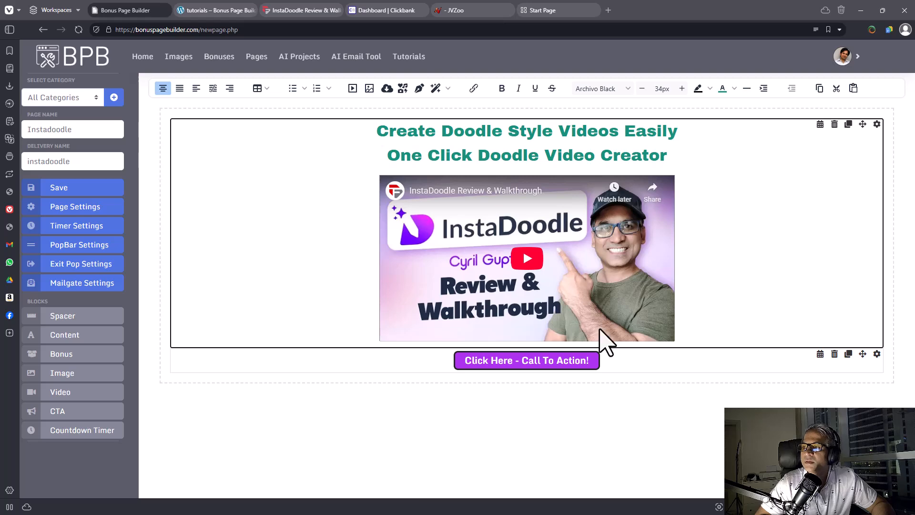
- Set the CTA button's text to "Get InstaDoodle Right Now" and its font size to 20px
click(540, 359)
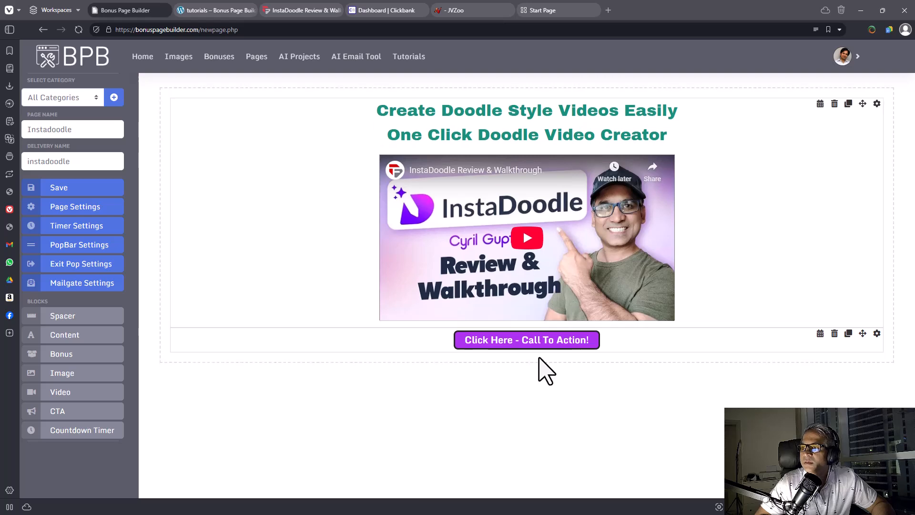
click(877, 333)
drag(537, 188, 292, 210)
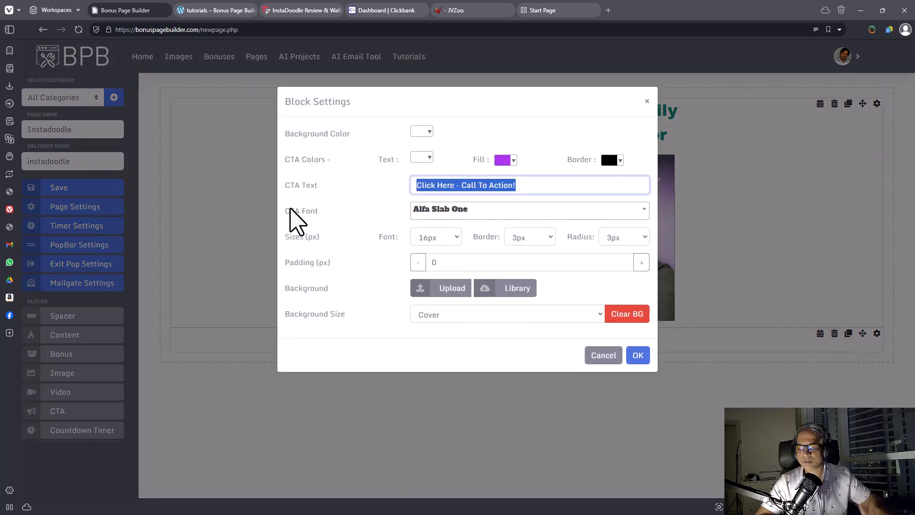
text(Get InstaDoodle Right Now)
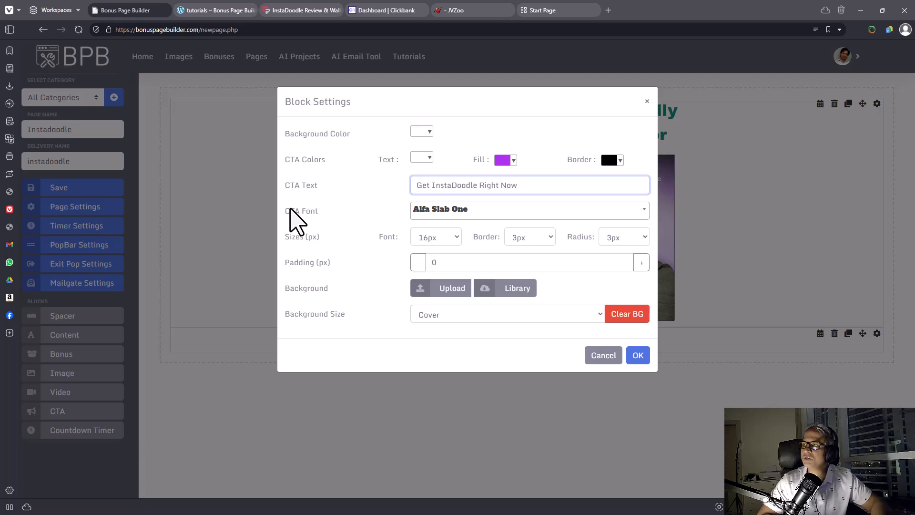
click(419, 133)
click(524, 141)
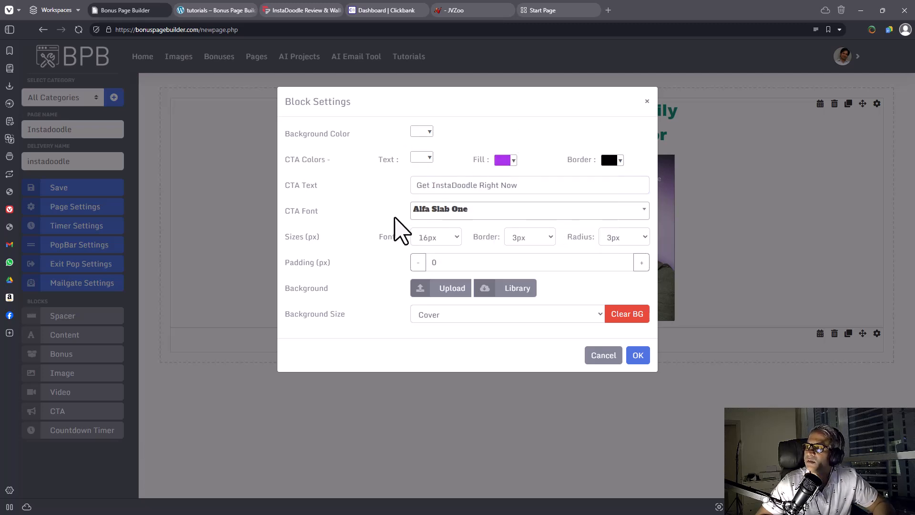
click(456, 238)
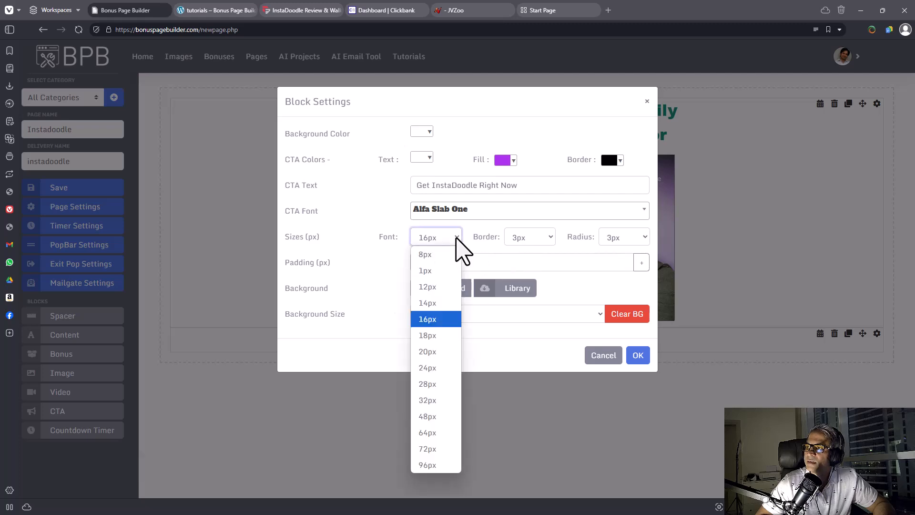
click(433, 353)
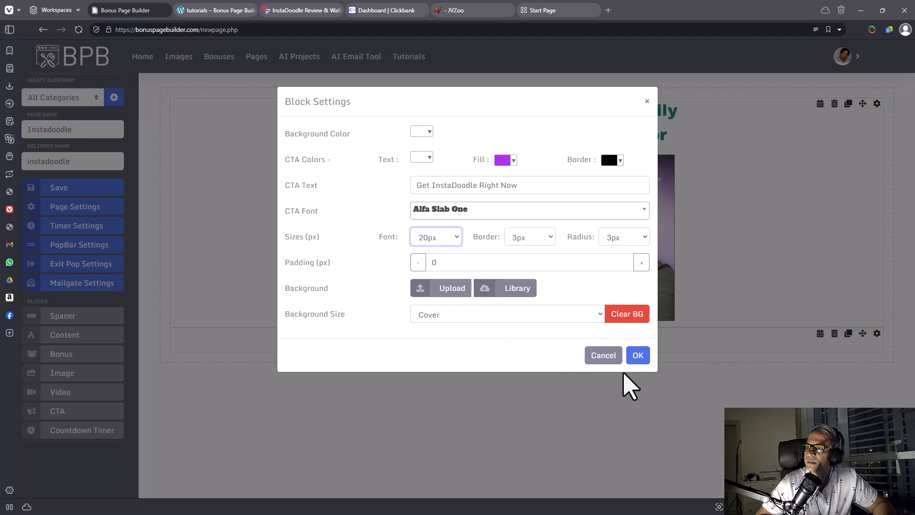
click(638, 356)
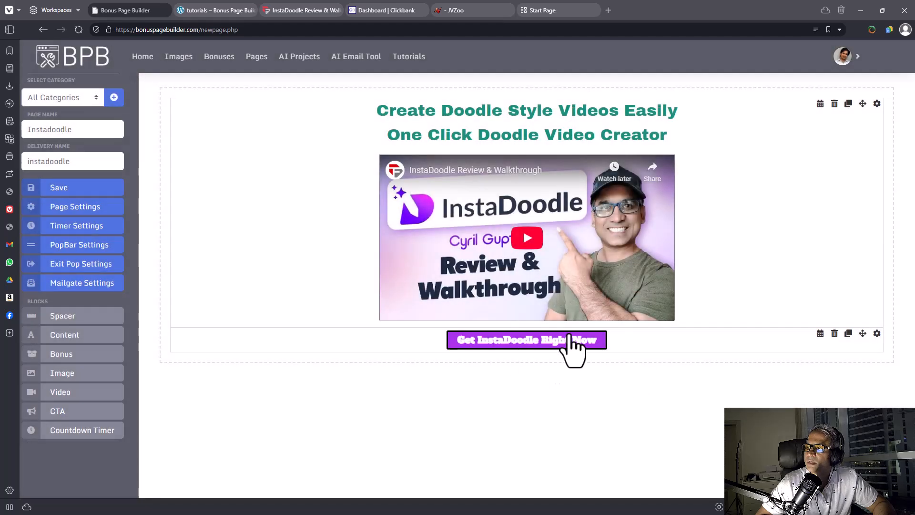
- Change the CTA button's font to Georgia
click(876, 334)
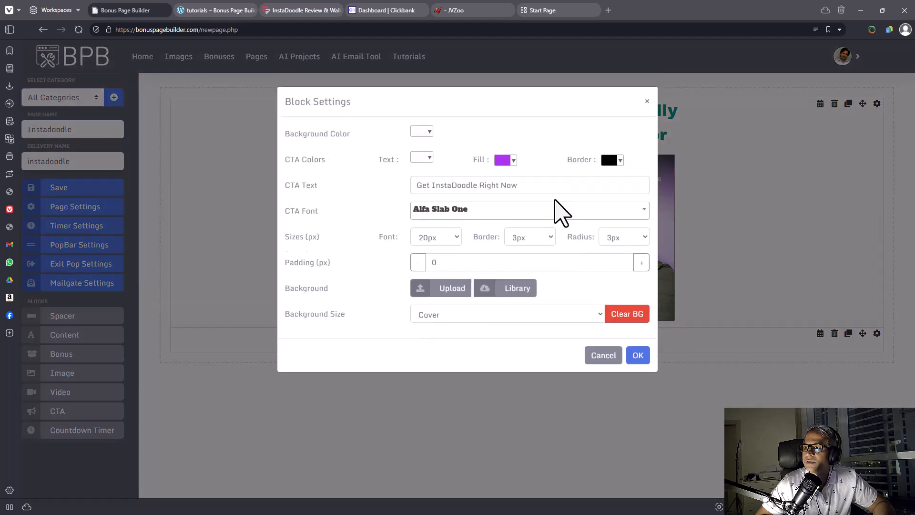
click(449, 218)
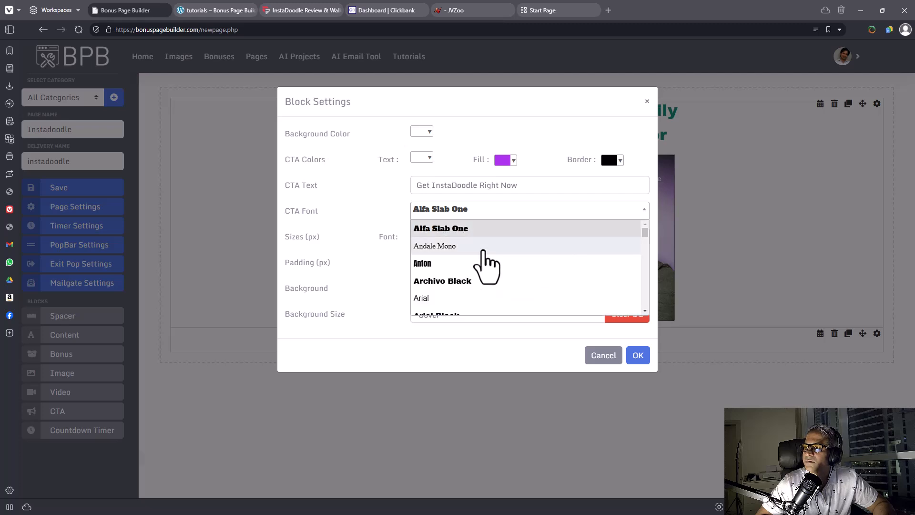
scroll(465, 275, down, 4)
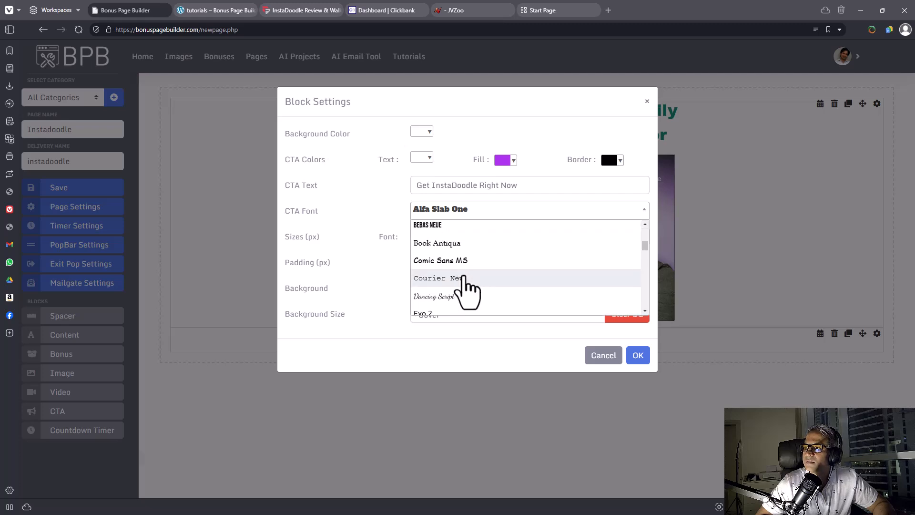
scroll(464, 269, down, 3)
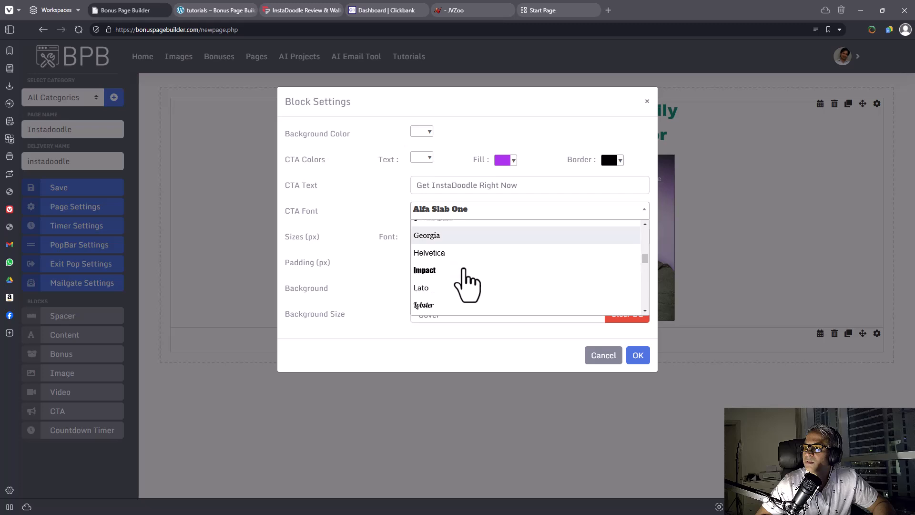
click(452, 228)
click(638, 355)
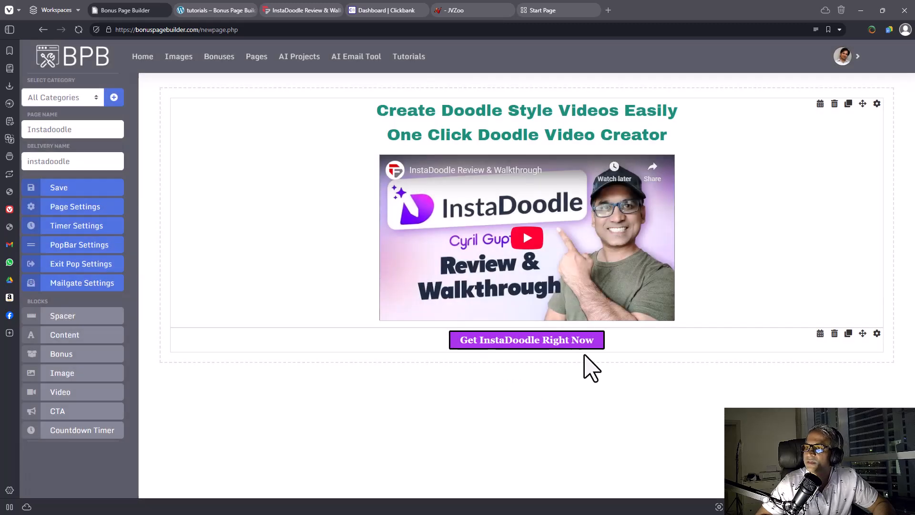
- Add a content block below the CTA and insert a table with three columns and two rows in it
drag(30, 334, 374, 368)
drag(54, 343, 393, 376)
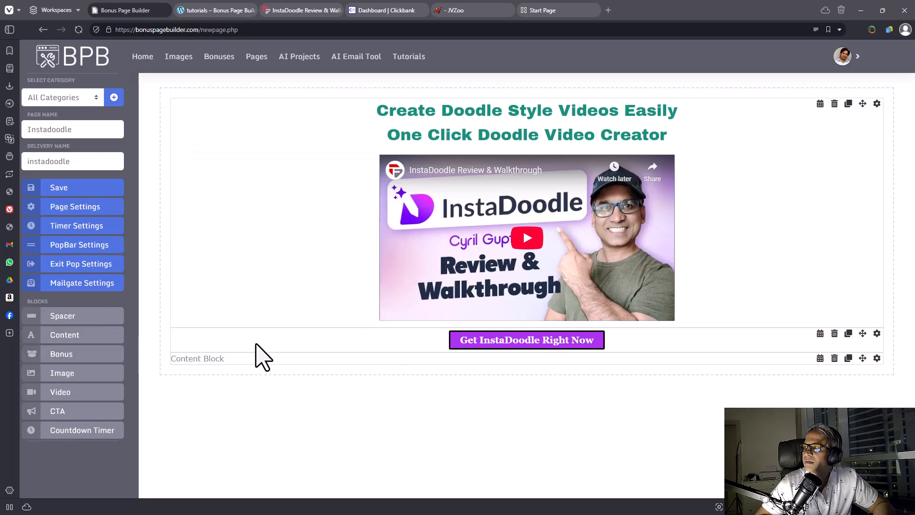
click(227, 360)
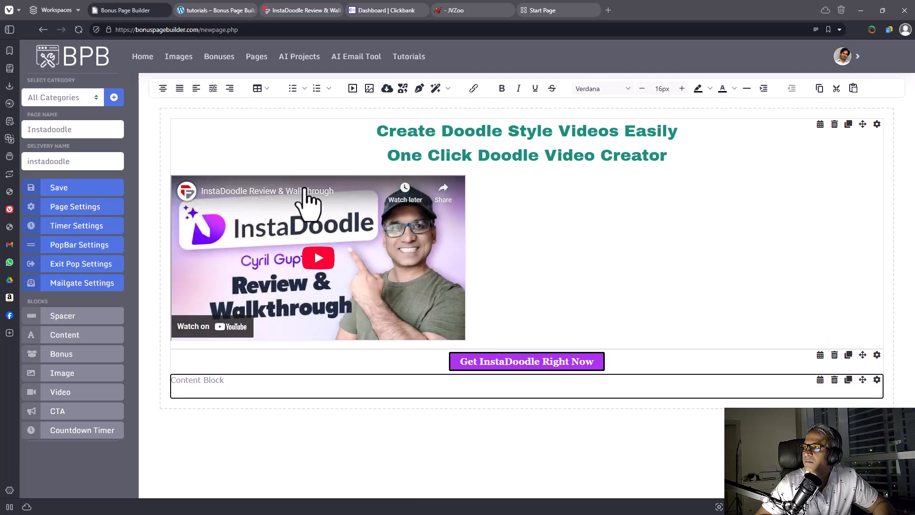
click(270, 96)
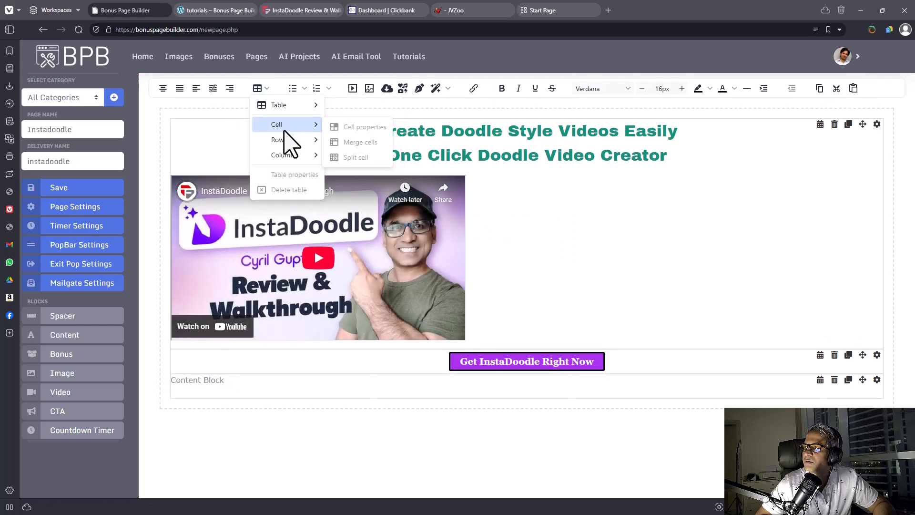
mouse_move(308, 107)
click(348, 113)
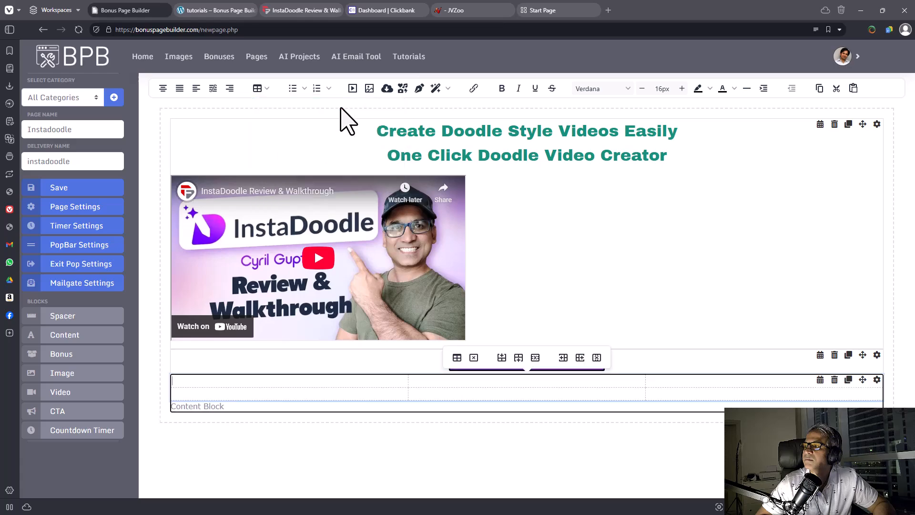
- Copy the five-item feature list from the InstaDoodle review page and paste it into the table's first cell
click(302, 11)
scroll(374, 274, down, 5)
scroll(374, 275, down, 15)
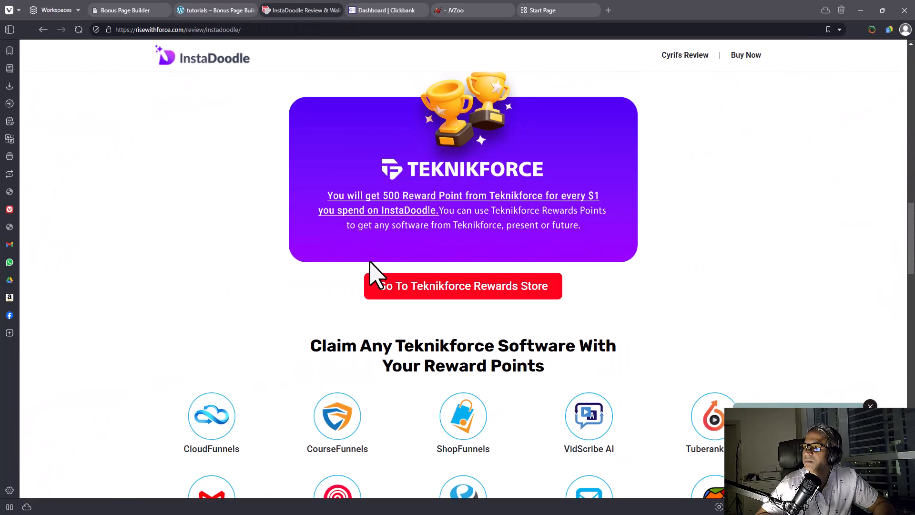
scroll(377, 274, up, 15)
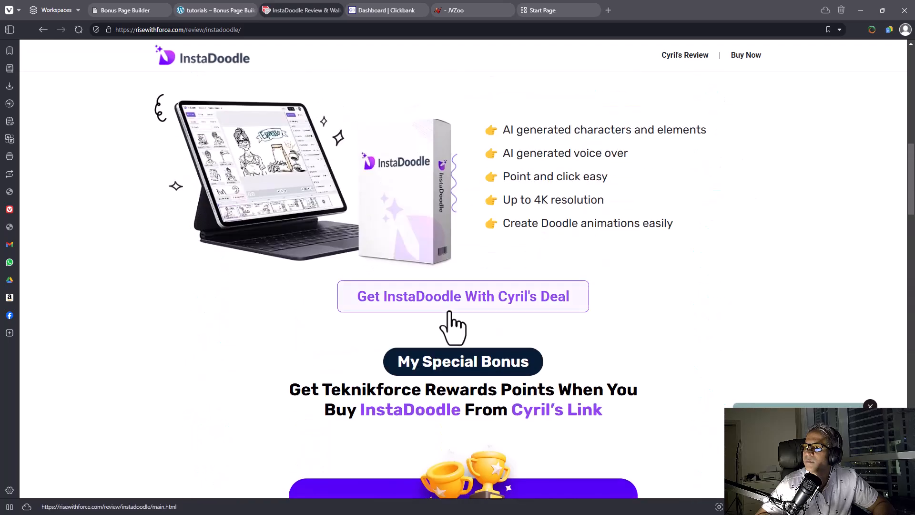
drag(488, 221, 691, 337)
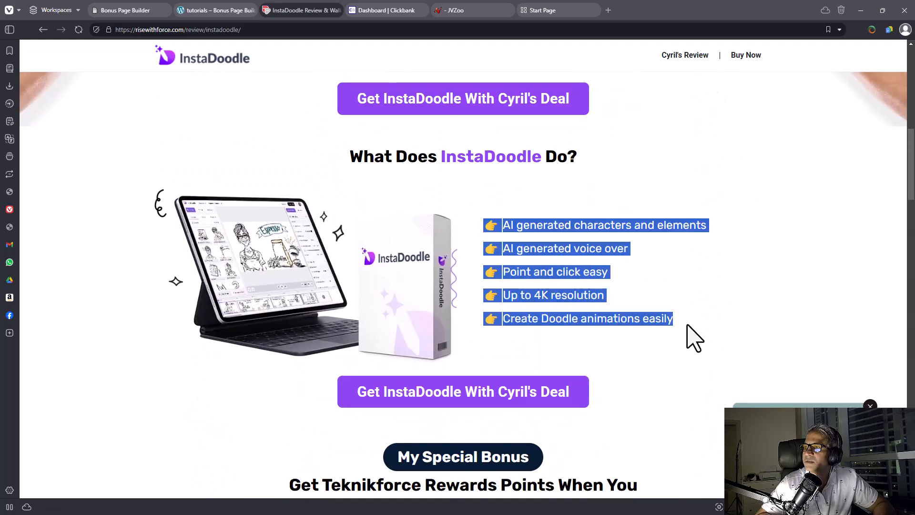
click(142, 10)
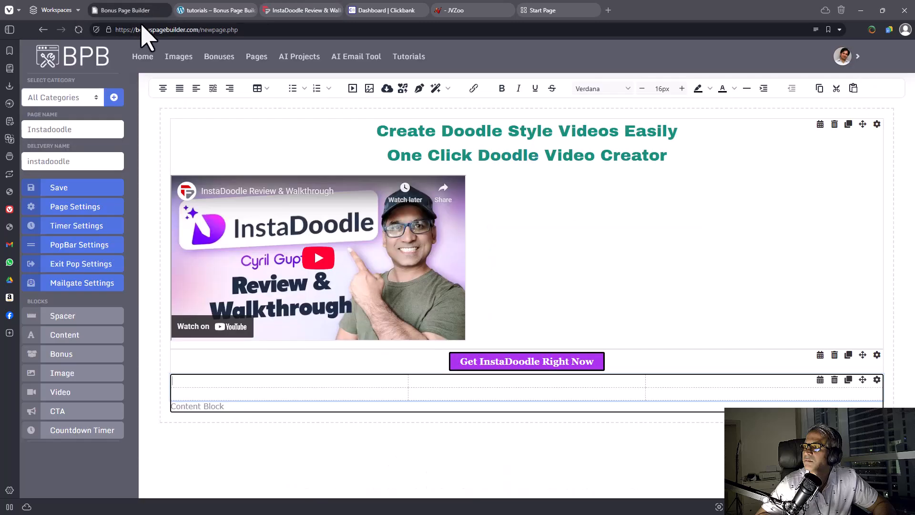
text(👉AI generated characters and elements 👉AI generated voice over 👉Point and click easy 👉Up to 4K resolution 👉Create Doodle animations easily)
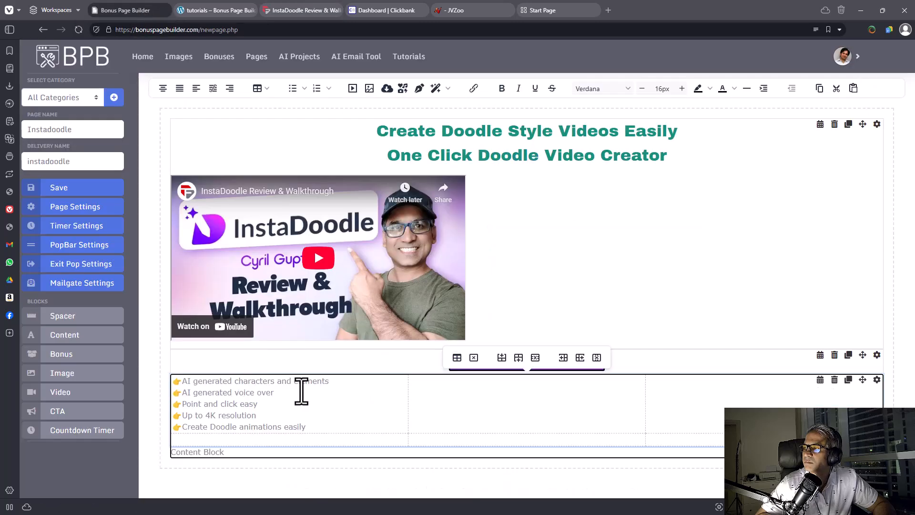
- Move the last four features into the second cell of the first row, without a blank line above them
drag(333, 386, 348, 427)
key(BackSpace)
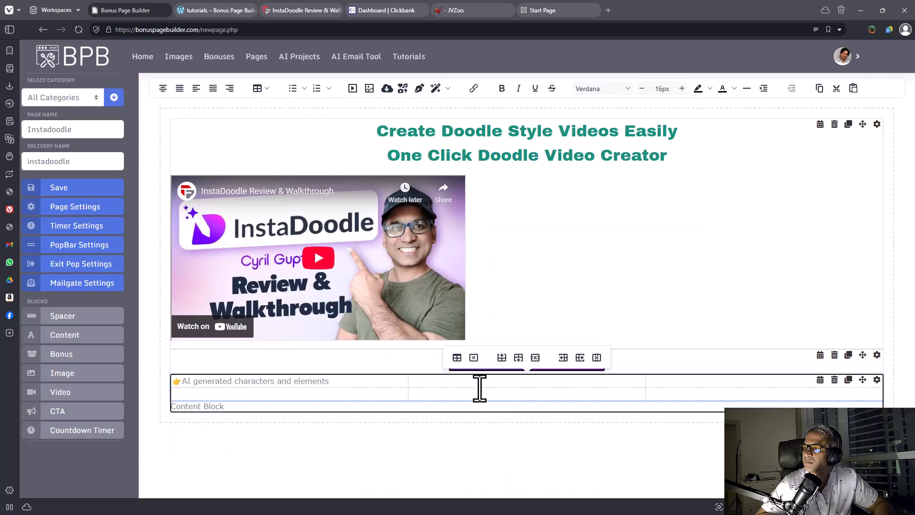
text(👉AI generated voice over 👉Point and click easy 👉Up to 4K resolution 👉Create Doodle animations easily)
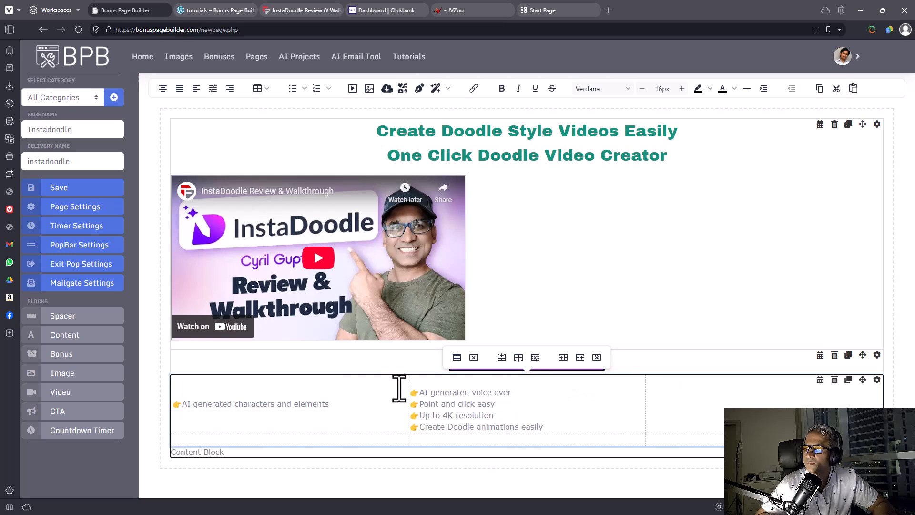
click(454, 386)
key(Delete)
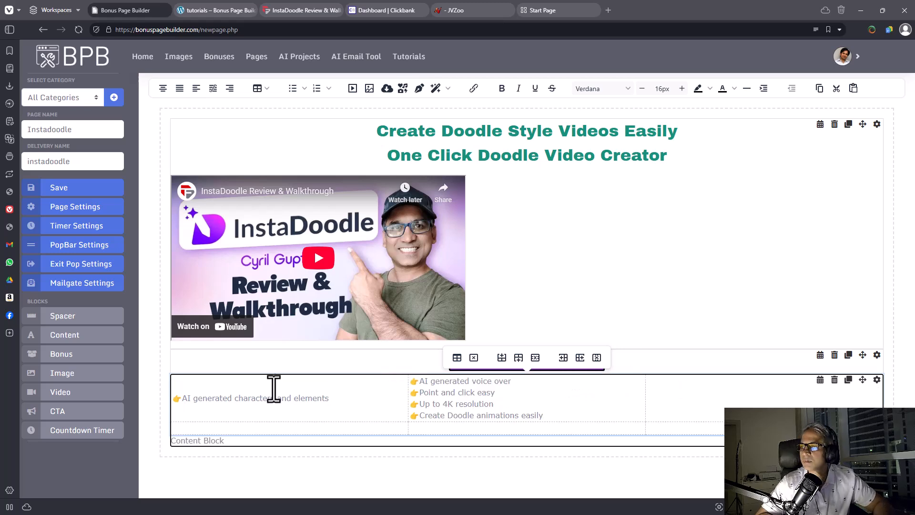
- Move the features from "Point and click easy" onward into the first row's third cell and remove the blank line above them
drag(514, 382, 605, 413)
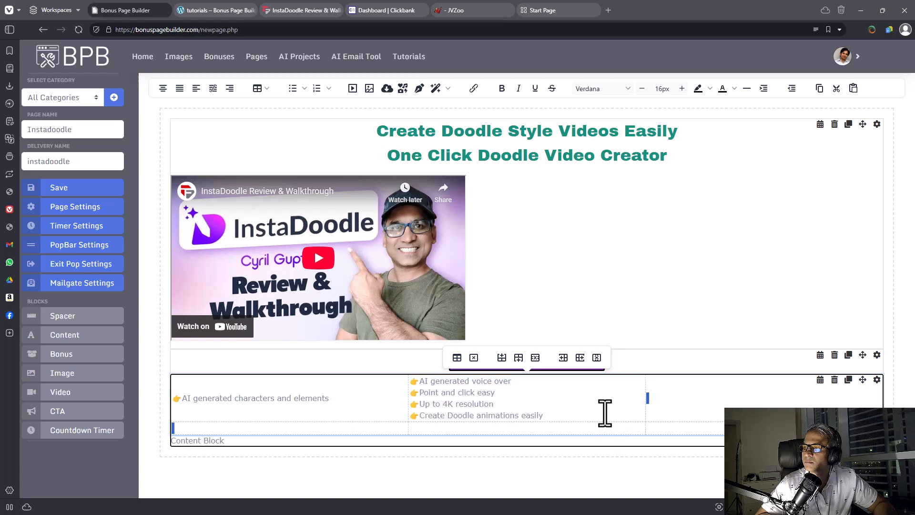
drag(553, 381, 570, 416)
key(ctrl+c)
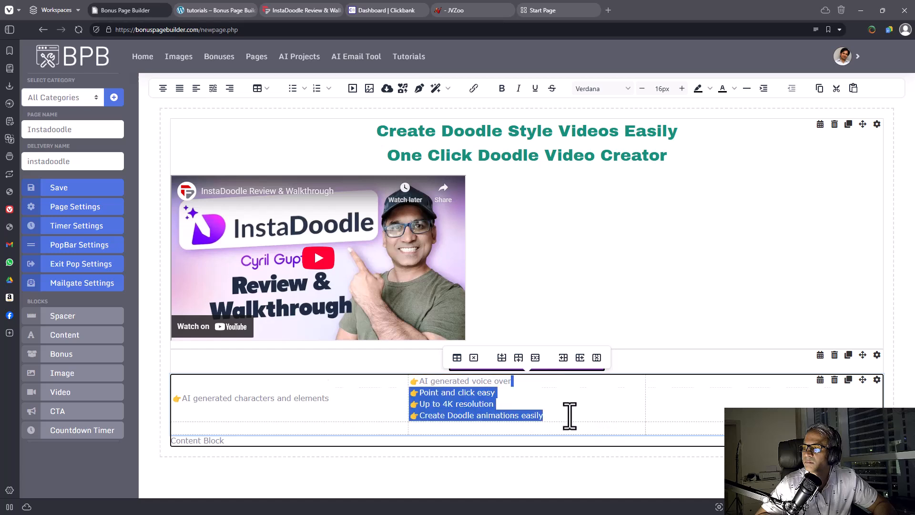
key(Delete)
key(ctrl+v)
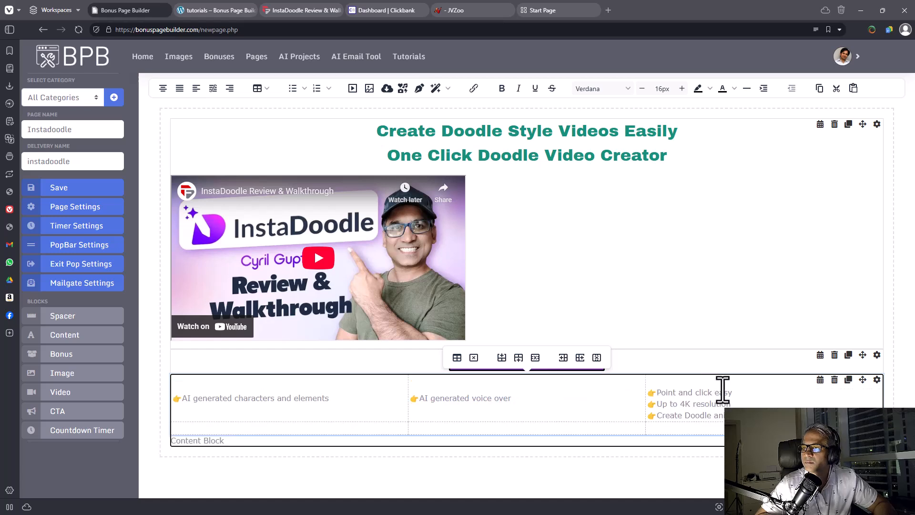
key(Delete)
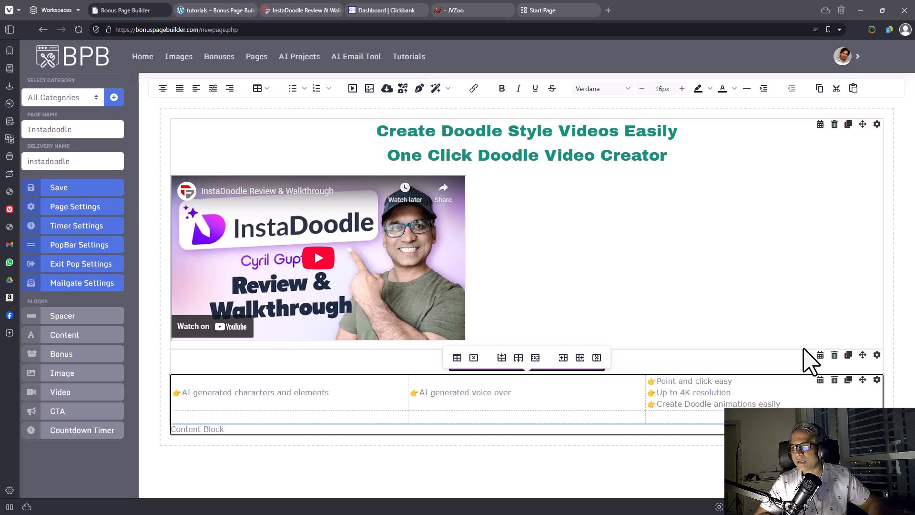
- Move "Up to 4K resolution" and "Create Doodle animations easily" into the second row's first cell, without a leading blank line
shift+click(781, 404)
key(ctrl+c)
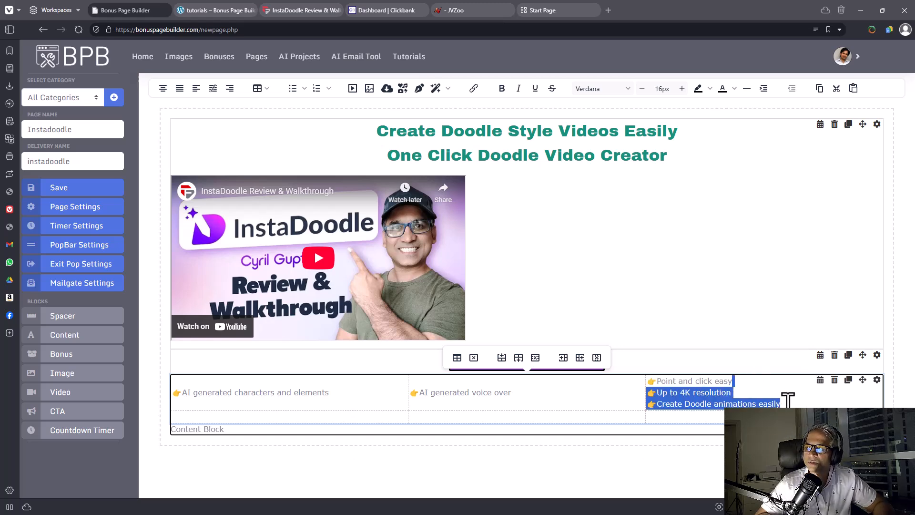
key(Delete)
key(ctrl+v)
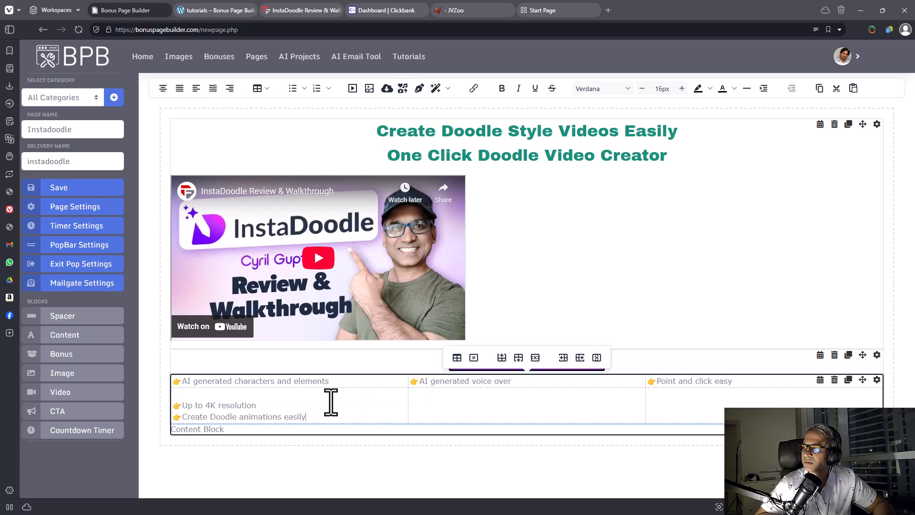
key(BackSpace)
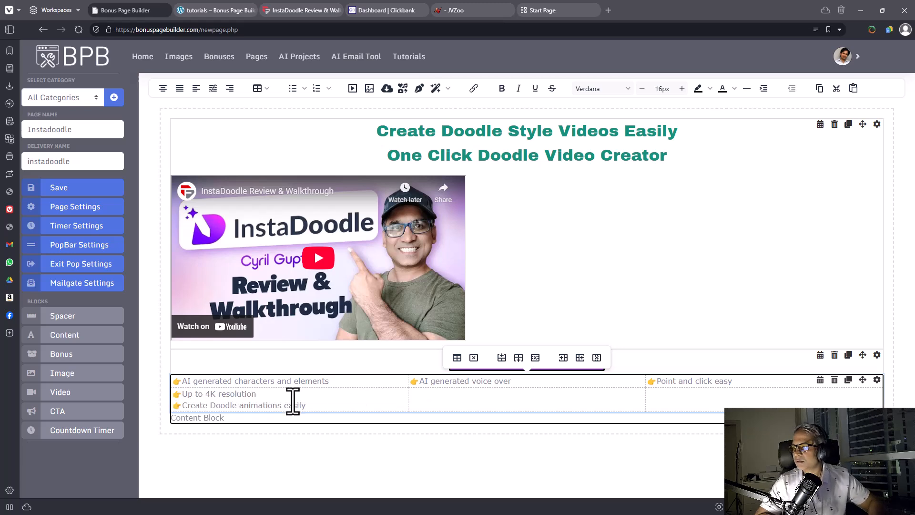
- Move "Create Doodle animations easily" into the second row's middle cell and remove the blank line above it
triple_click(337, 408)
key(ctrl+c)
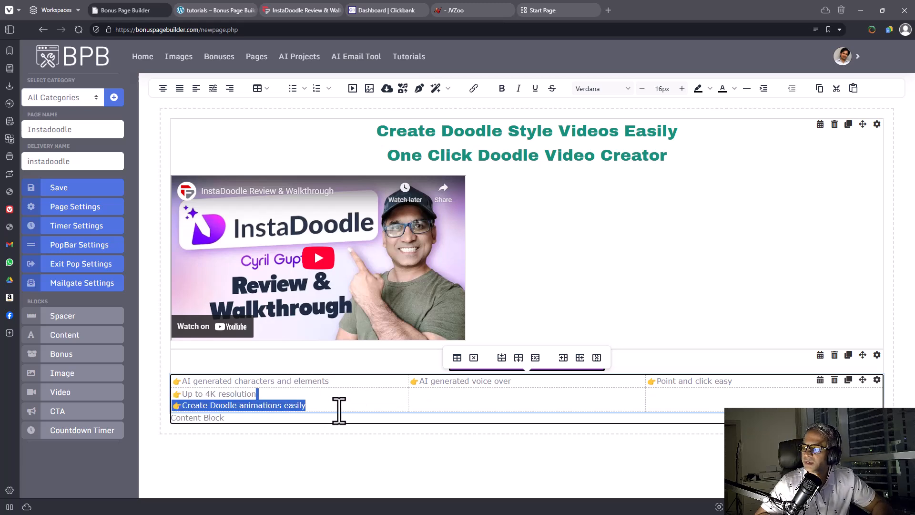
key(Delete)
key(ctrl+v)
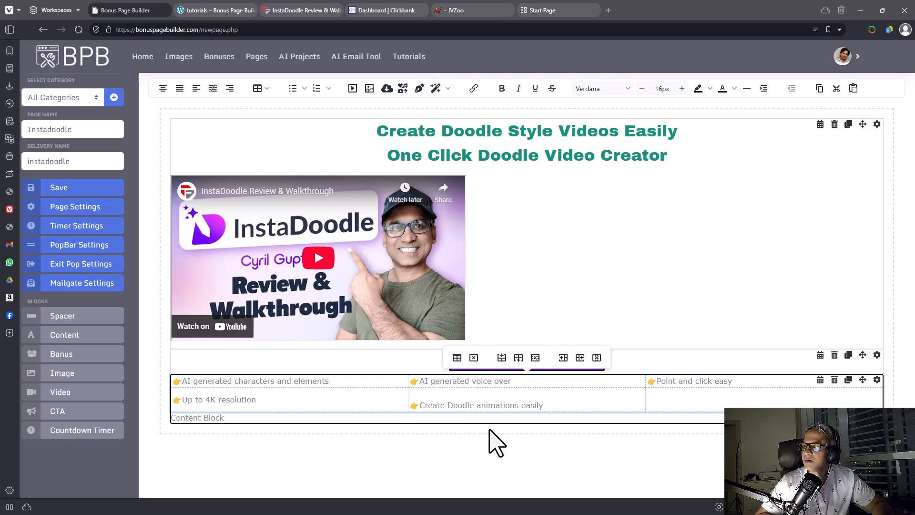
key(BackSpace)
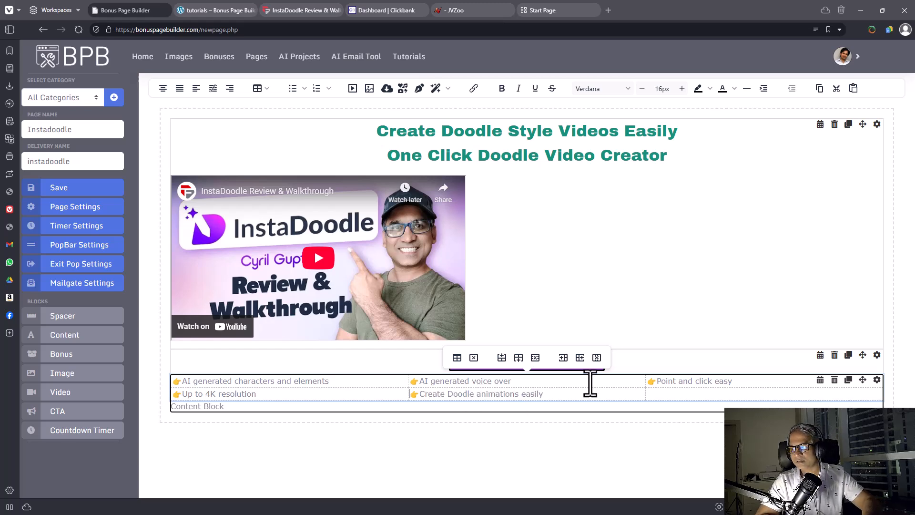
click(510, 415)
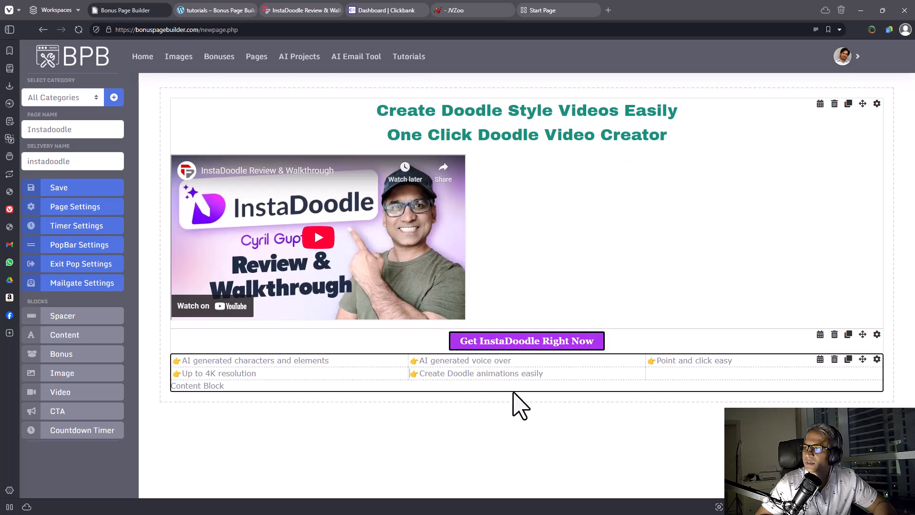
- Delete the leftover "Content Block" placeholder text below the feature table
drag(252, 389, 173, 387)
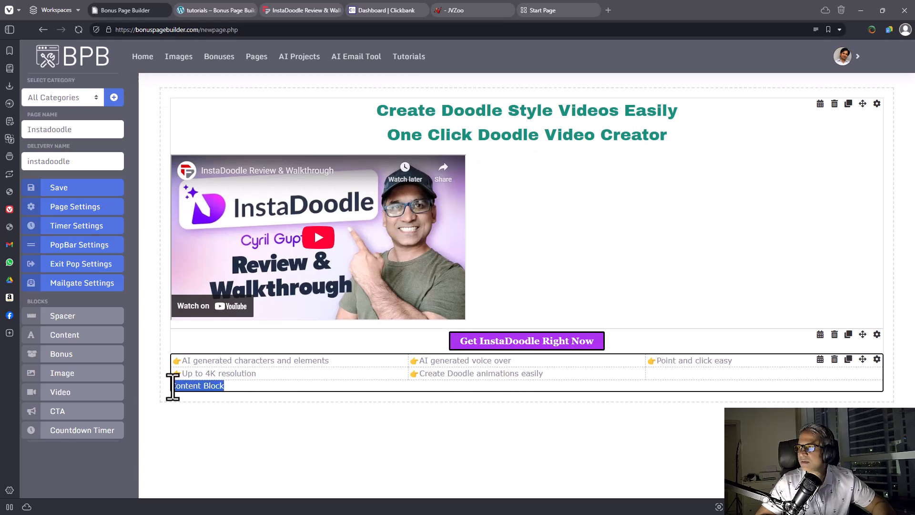
key(BackSpace)
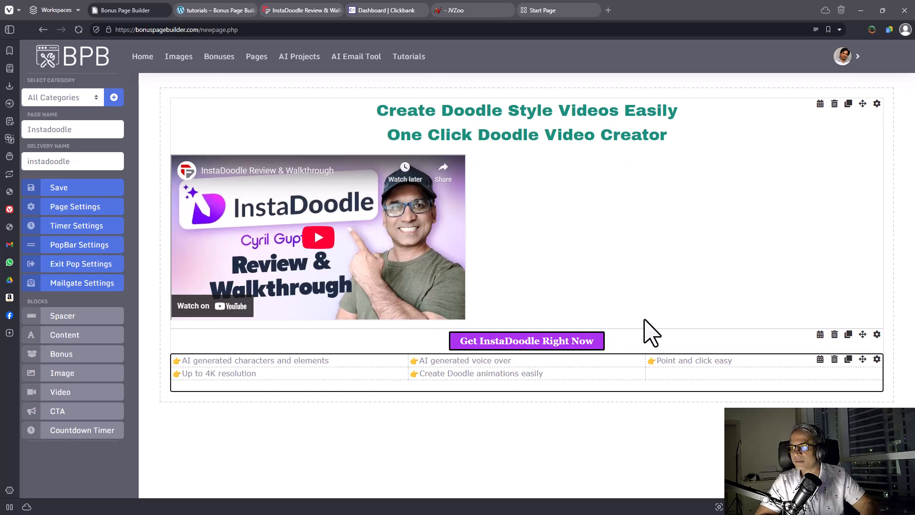
click(476, 410)
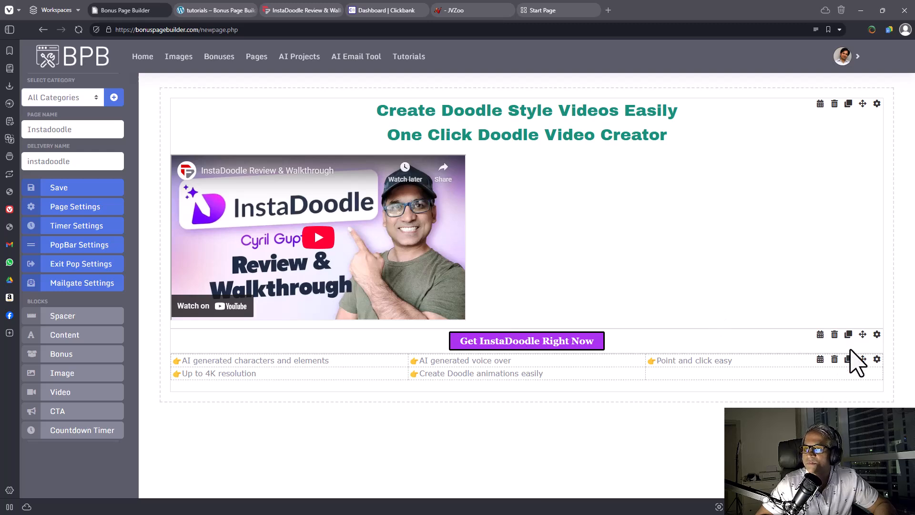
- View the feature table block's scheduling settings, including the date picker for its appearance time, and close them without setting a date
click(820, 360)
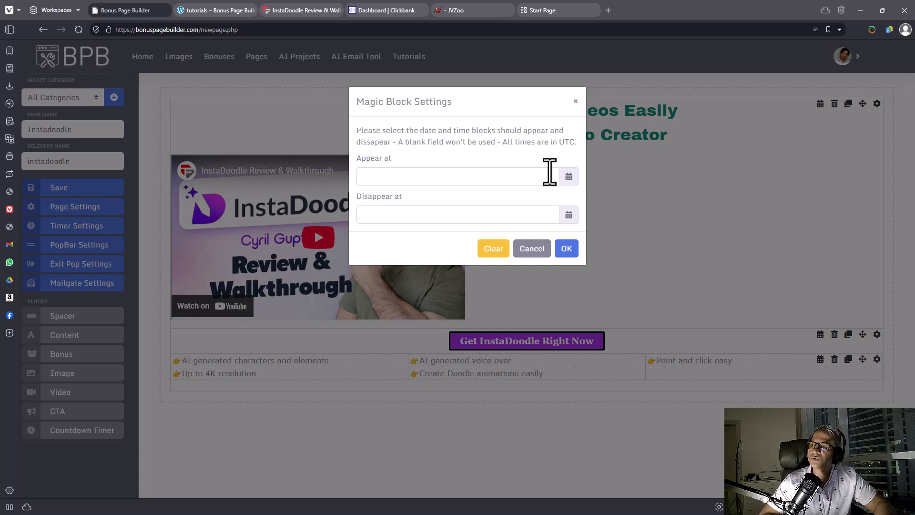
click(565, 181)
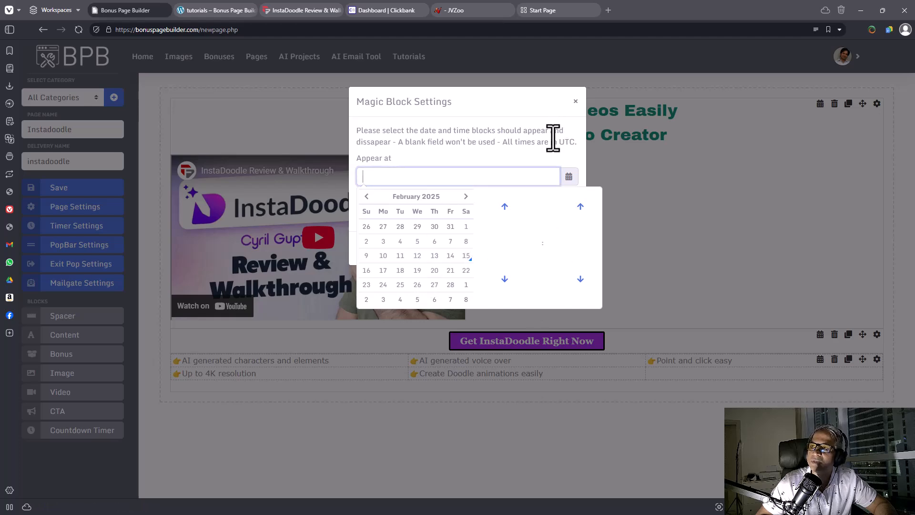
click(576, 101)
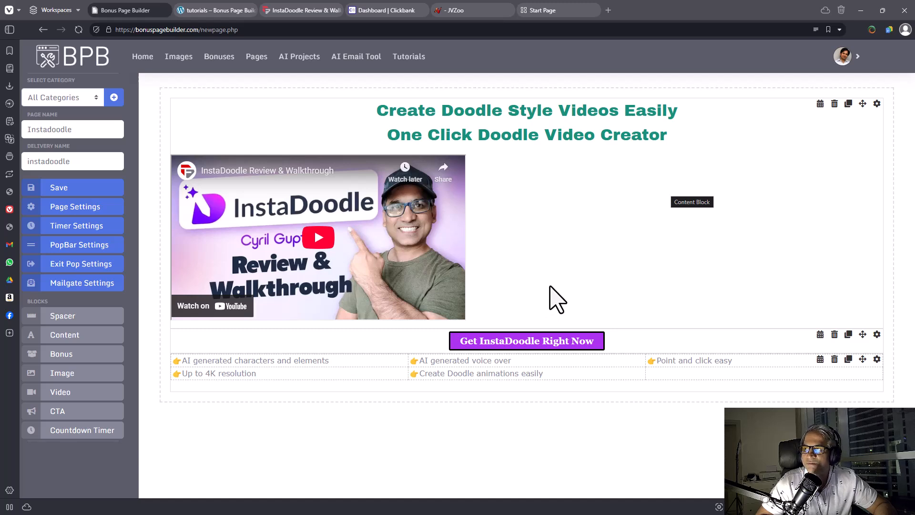
- Duplicate the feature table block and delete the copy
click(849, 359)
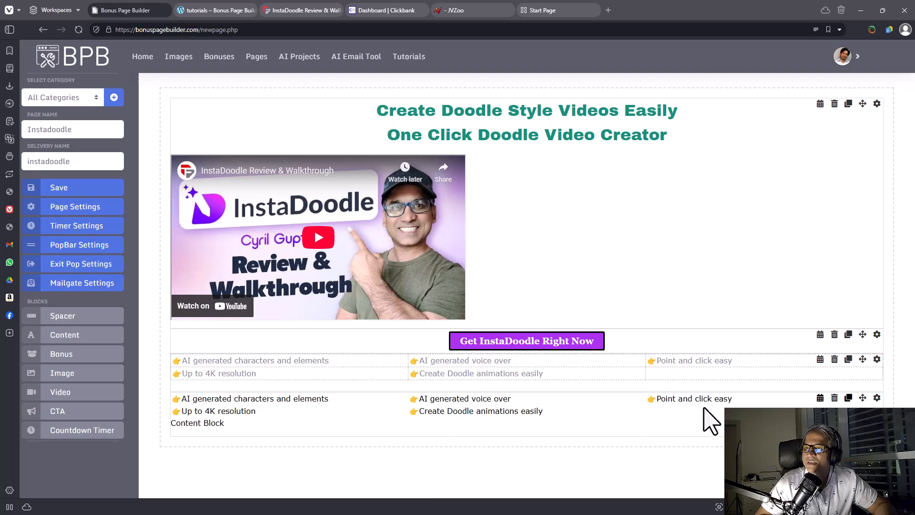
click(834, 399)
click(559, 157)
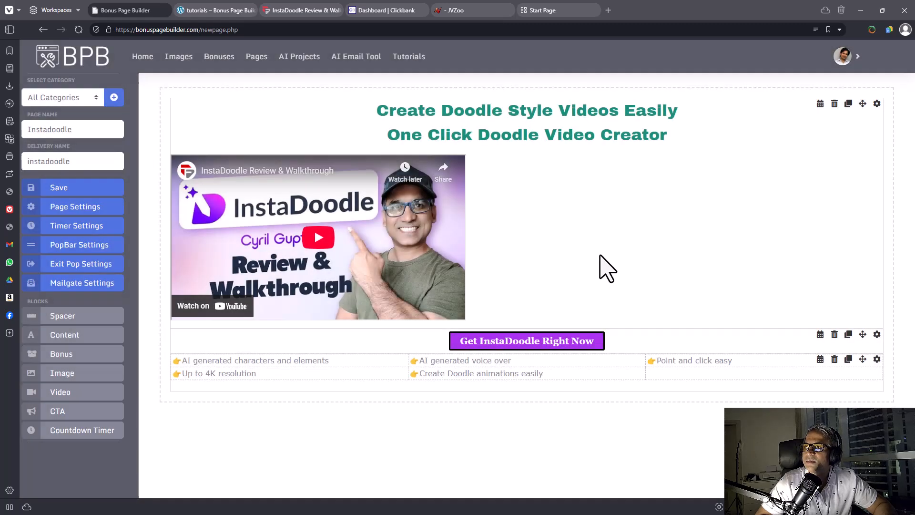
- Save the Instadoodle page and centre the review video under the headline
click(59, 187)
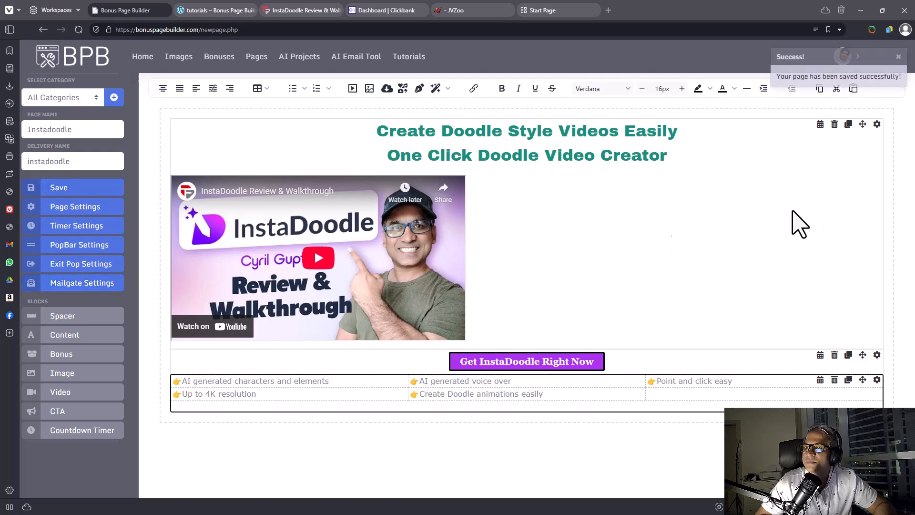
click(658, 266)
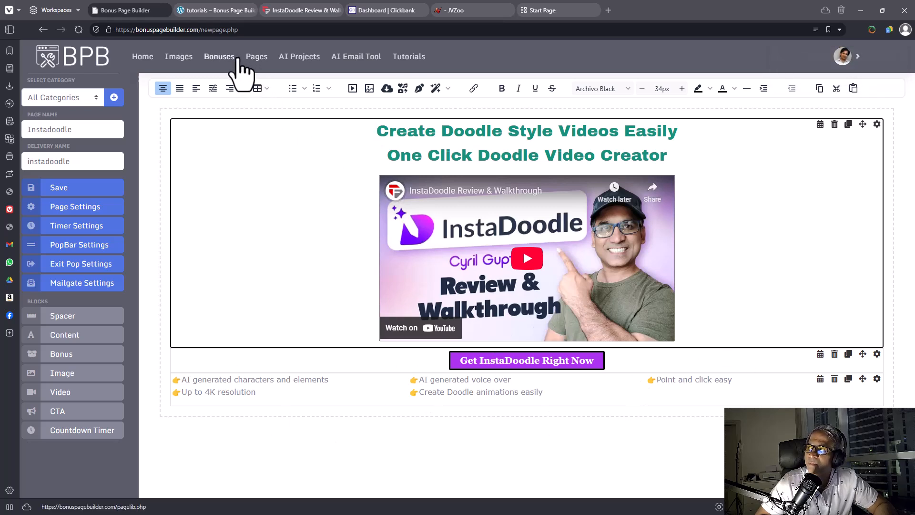
- Open the bonus library and check the Your Bonuses list
click(222, 60)
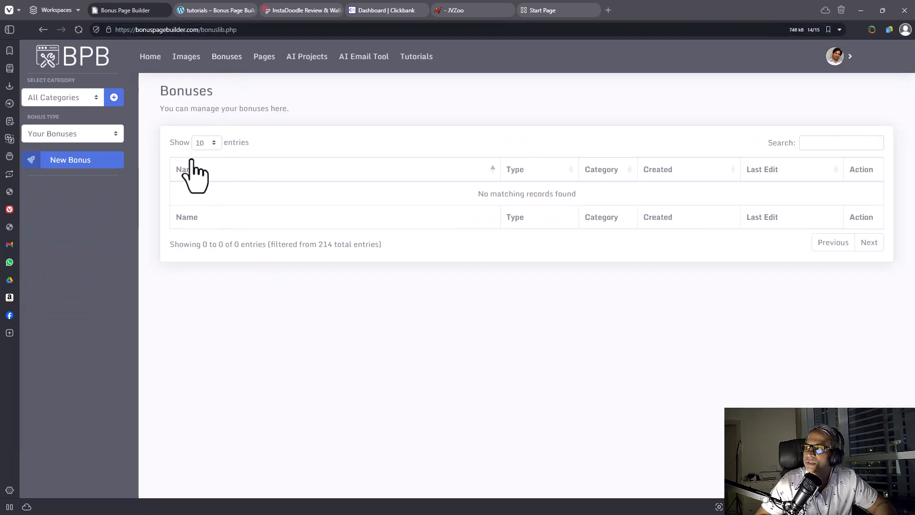
click(77, 129)
click(57, 150)
click(60, 138)
click(67, 166)
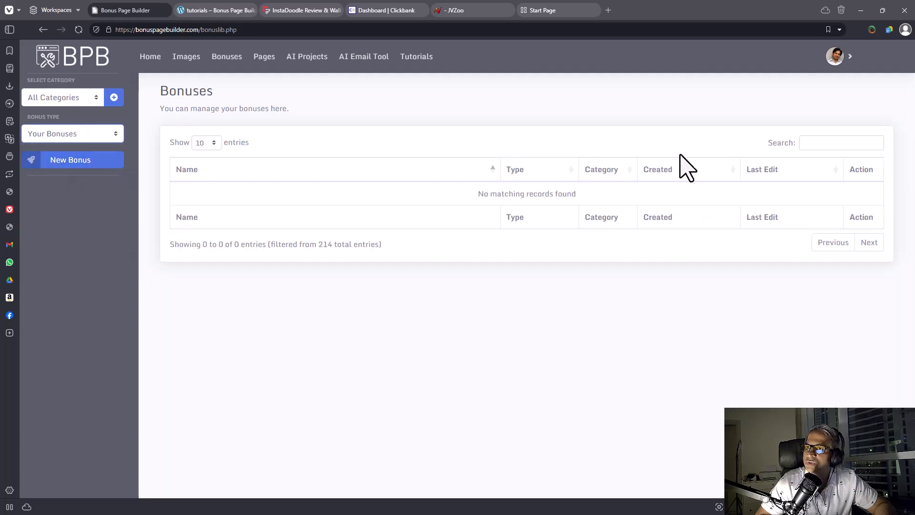
- Open the new bonus form, examine its bonus block, delivery block and category options, and go back without creating a bonus
click(81, 163)
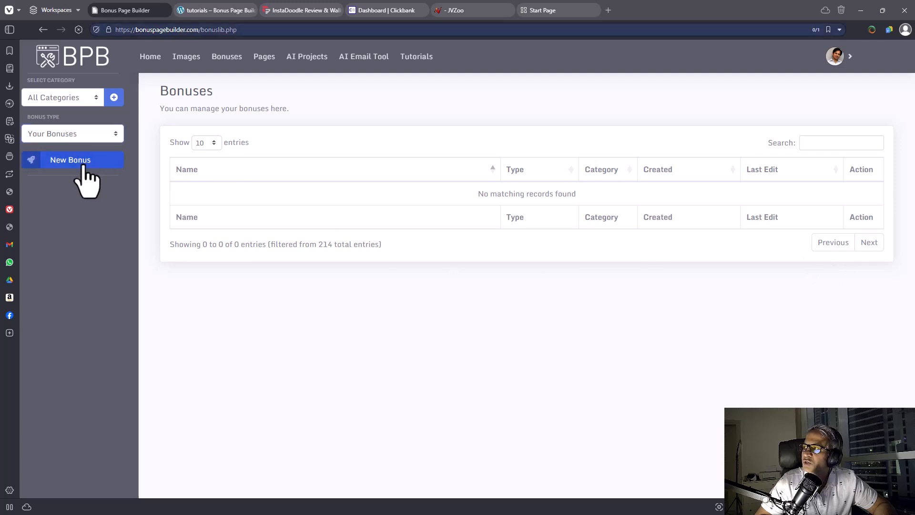
click(196, 121)
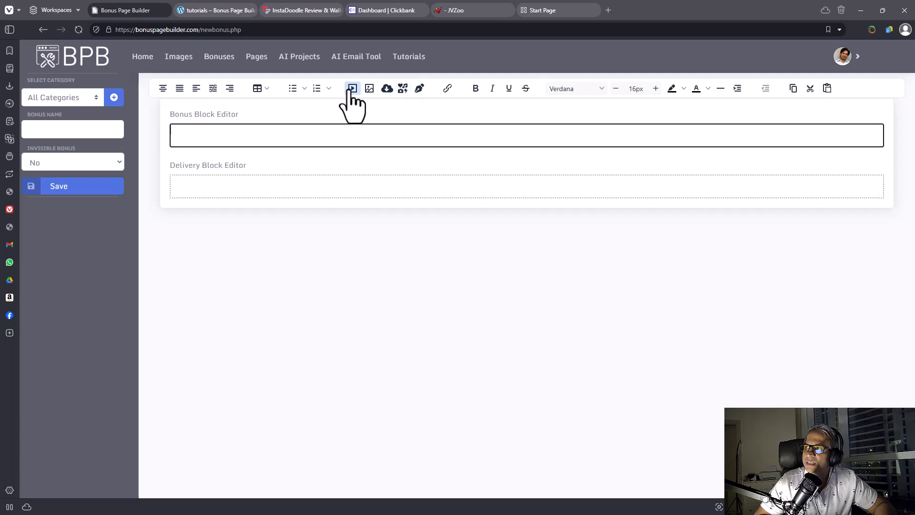
click(305, 181)
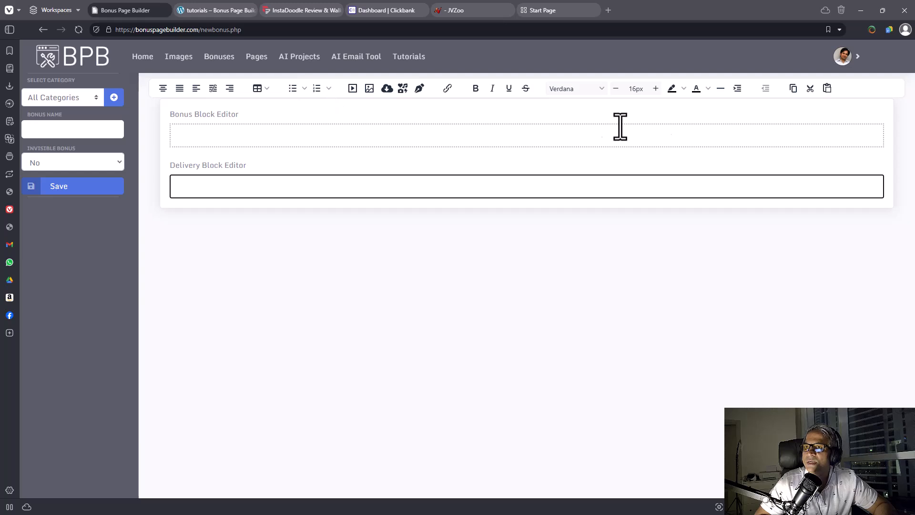
click(398, 138)
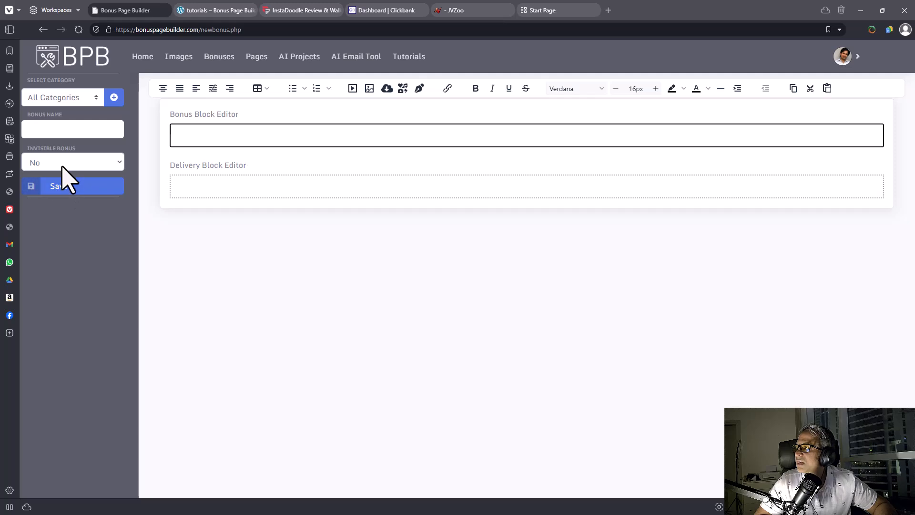
click(60, 104)
click(224, 128)
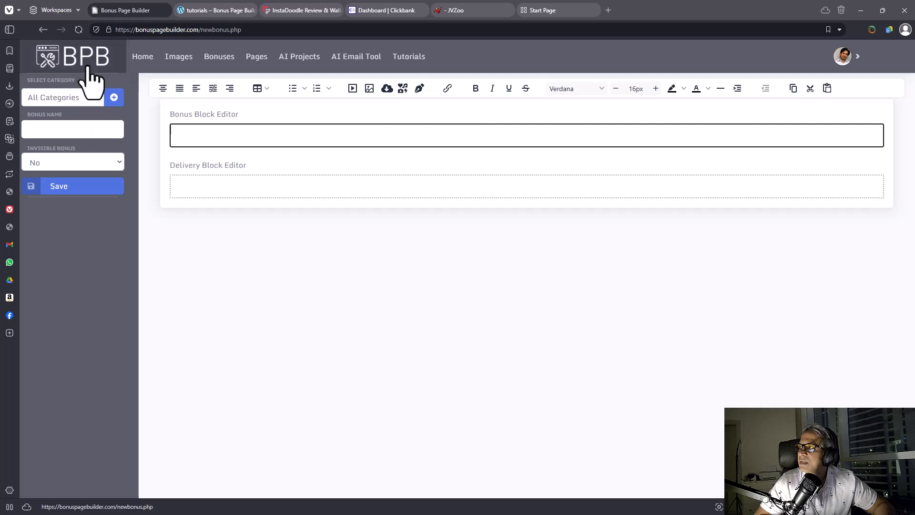
click(43, 30)
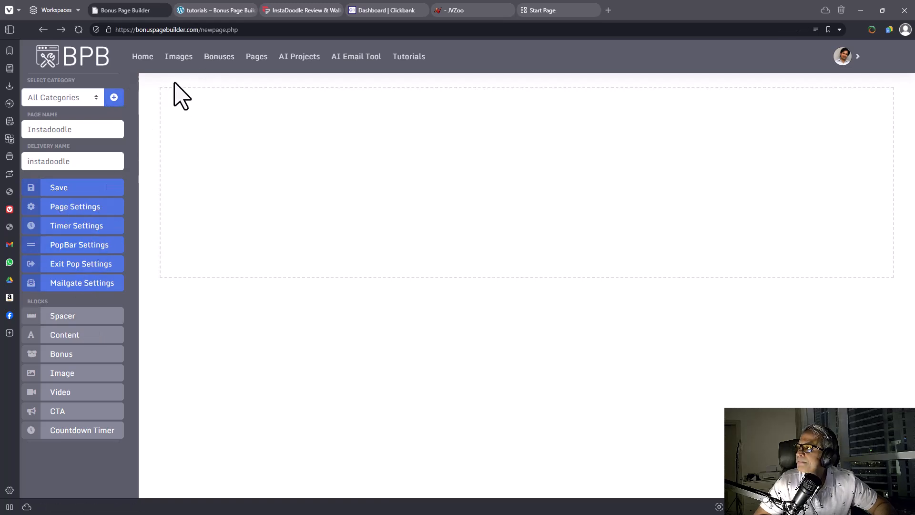
- Reopen the bonus library and set the bonus type filter to All Bonuses
click(217, 59)
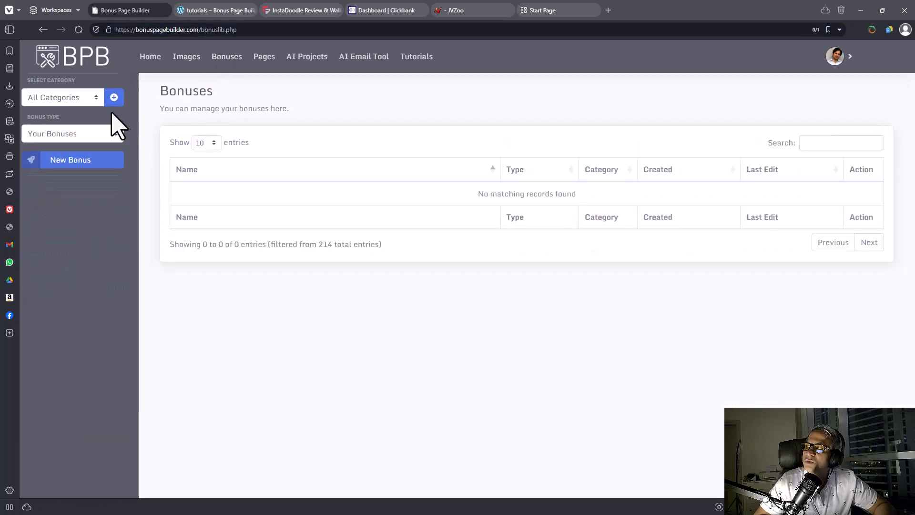
click(79, 138)
click(60, 155)
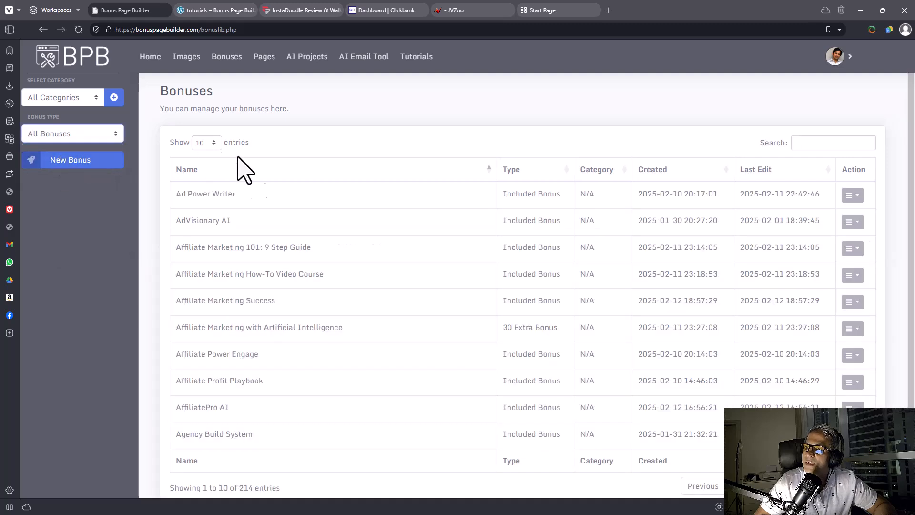
- Examine the names and types of the bonuses on the first list page, along with the total number of entries
scroll(298, 212, down, 1)
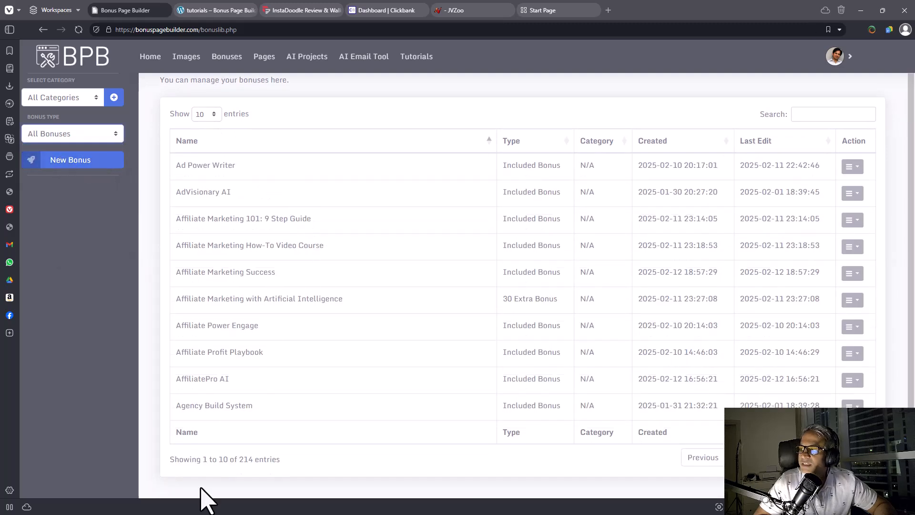
drag(213, 463, 267, 465)
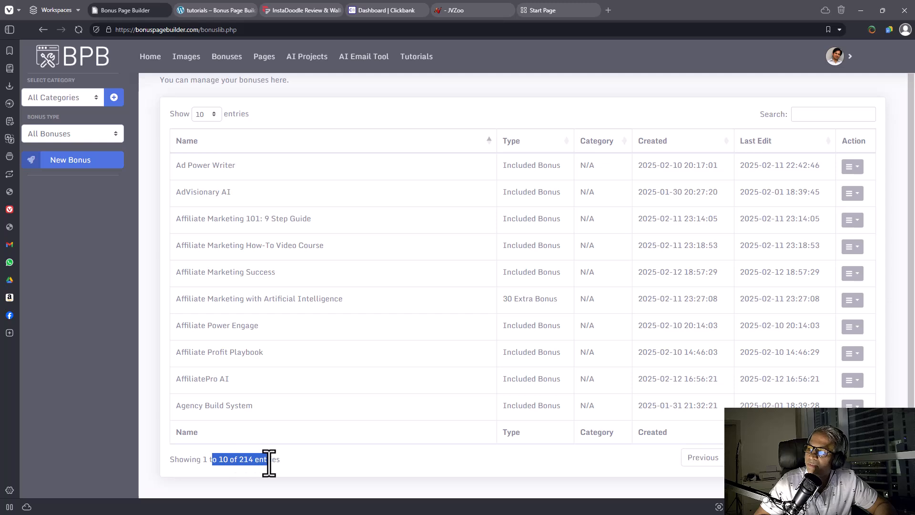
click(248, 464)
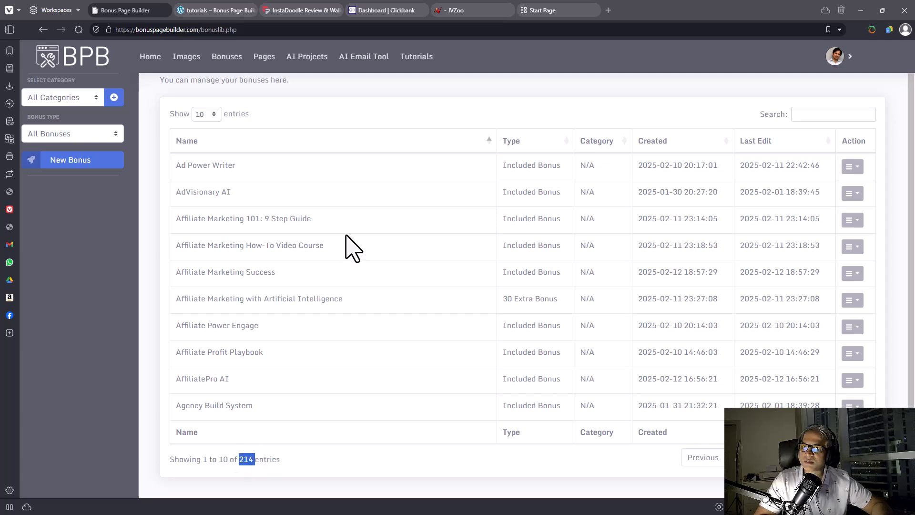
middle_click(347, 370)
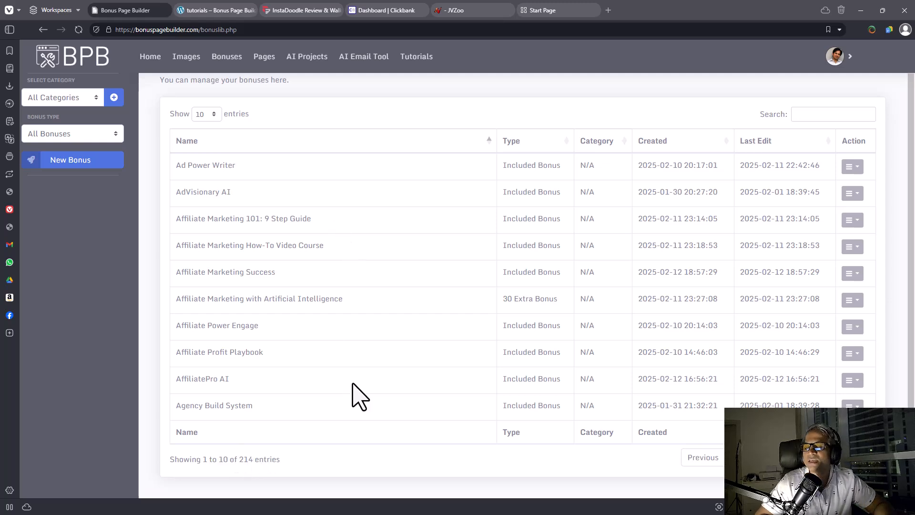
drag(336, 197, 479, 339)
click(482, 342)
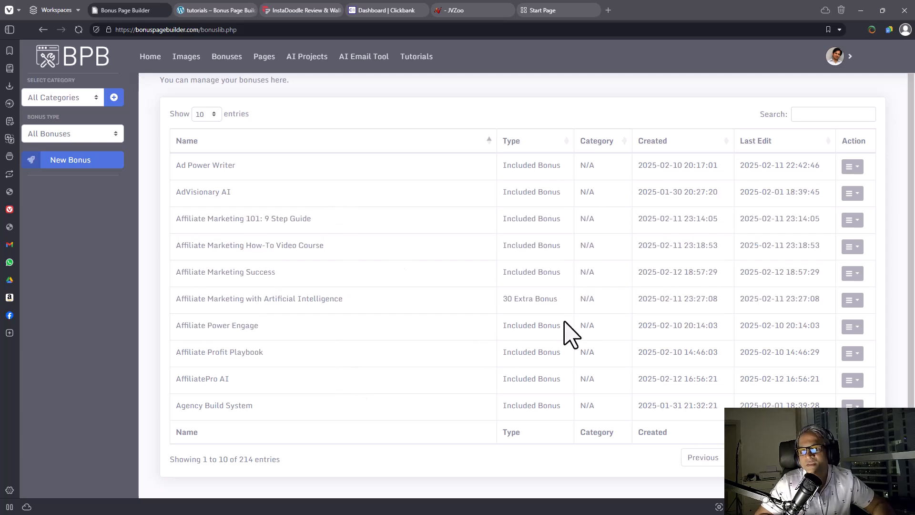
drag(410, 173, 541, 353)
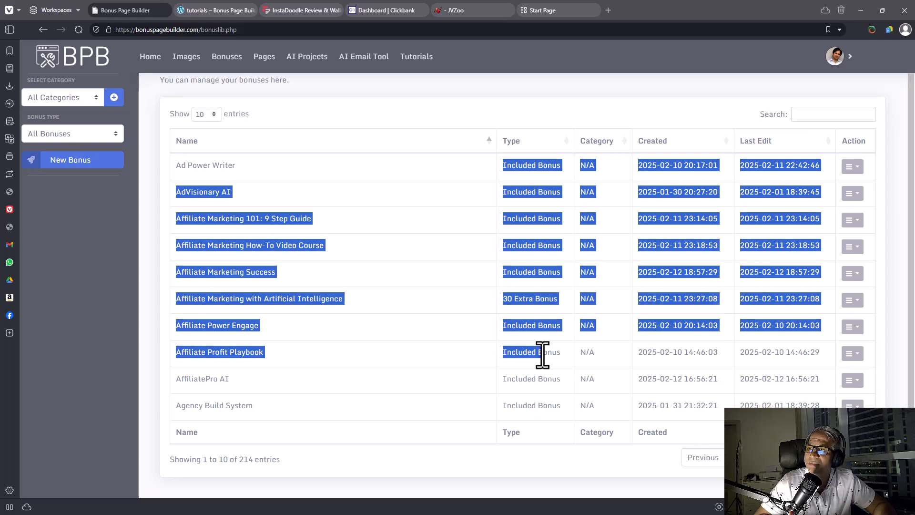
click(543, 356)
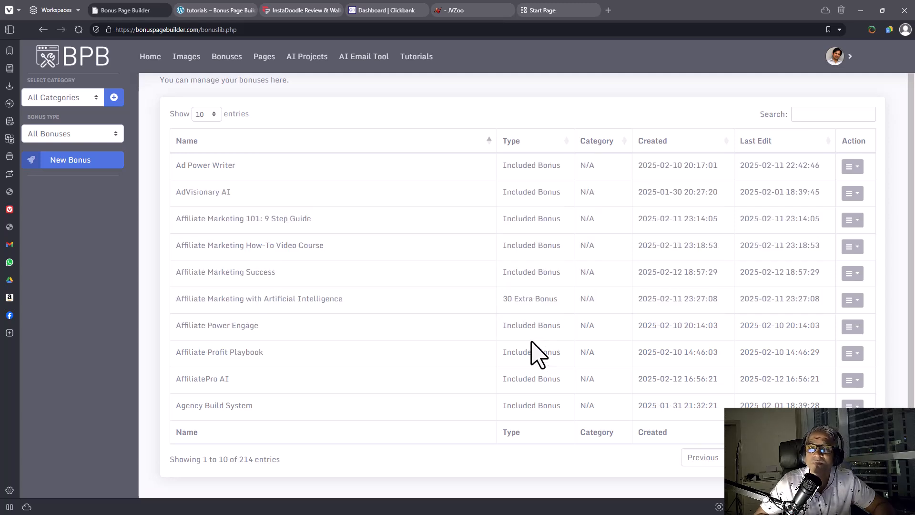
drag(415, 289, 446, 355)
click(449, 358)
drag(181, 218, 383, 416)
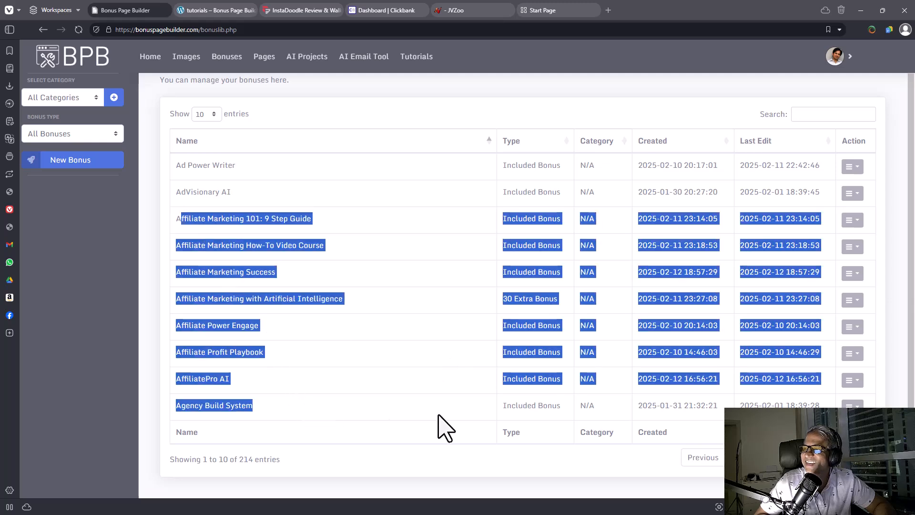
- Go to the second page of the bonus list and examine the bonuses and their available actions
click(750, 458)
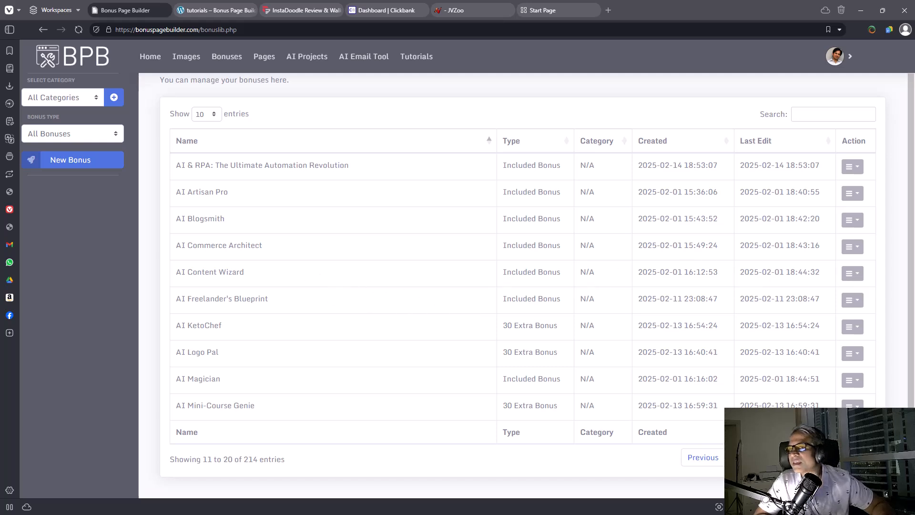
drag(327, 169, 654, 191)
click(700, 197)
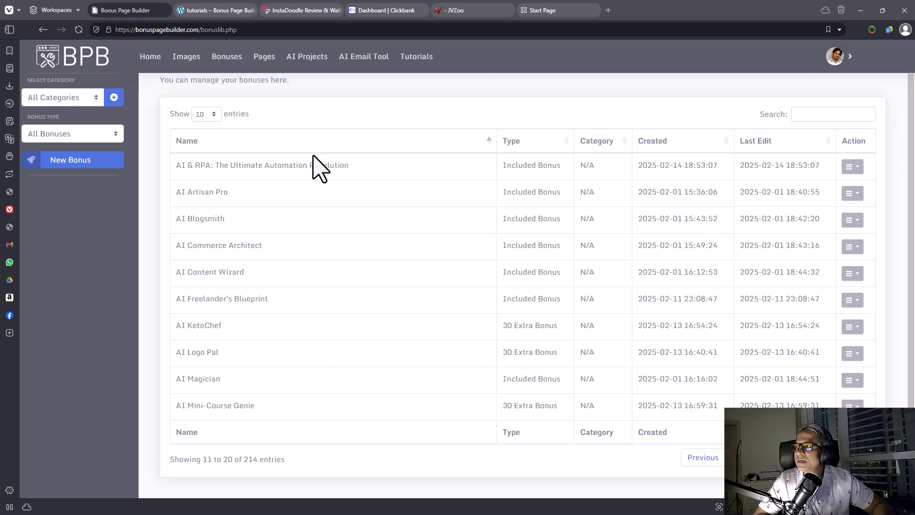
scroll(305, 214, up, 1)
scroll(839, 224, down, 1)
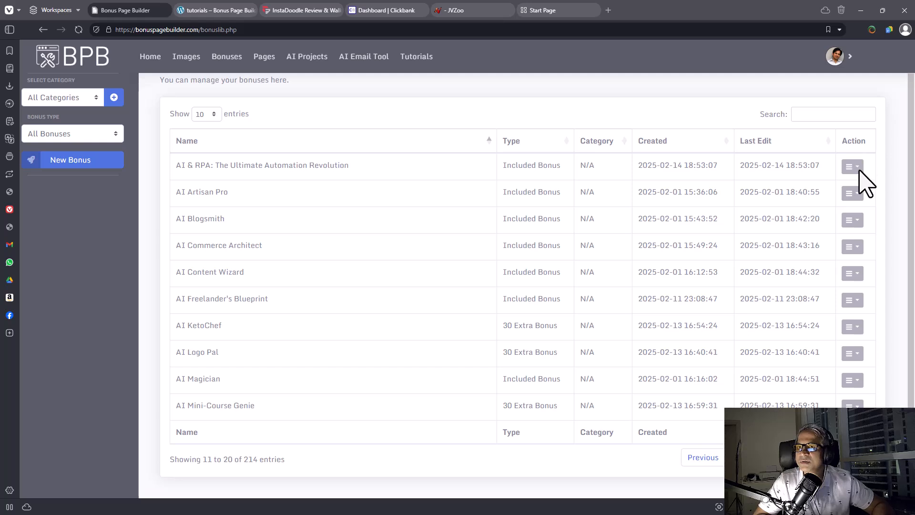
drag(507, 266, 313, 276)
scroll(550, 291, up, 1)
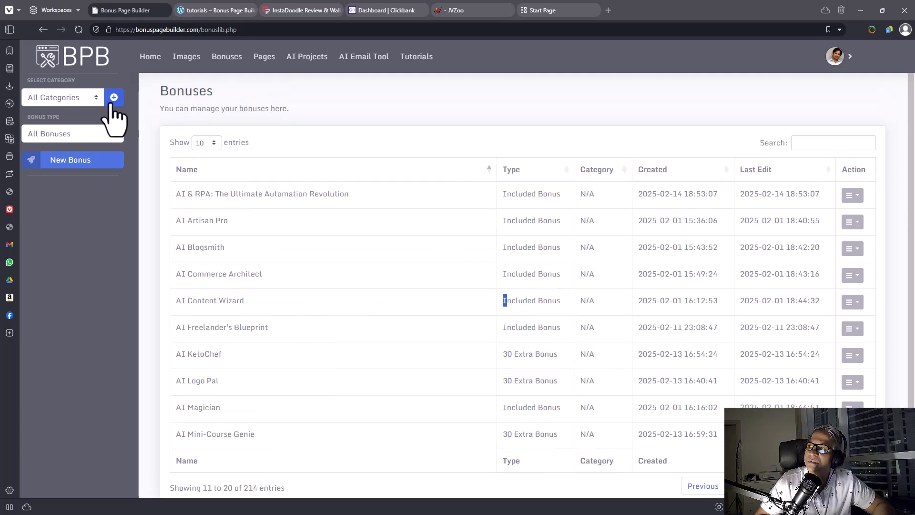
- Open the page library and display the deployment details of the Instadoodle page
click(265, 57)
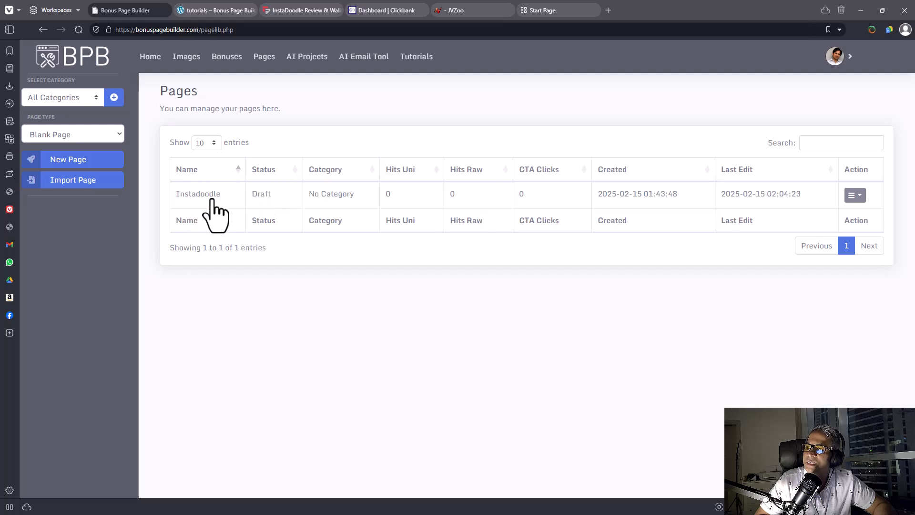
click(854, 196)
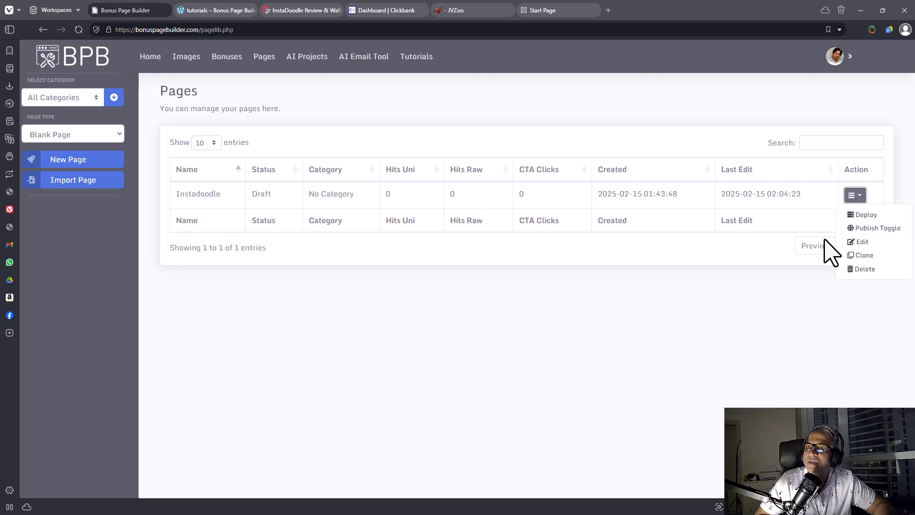
click(864, 215)
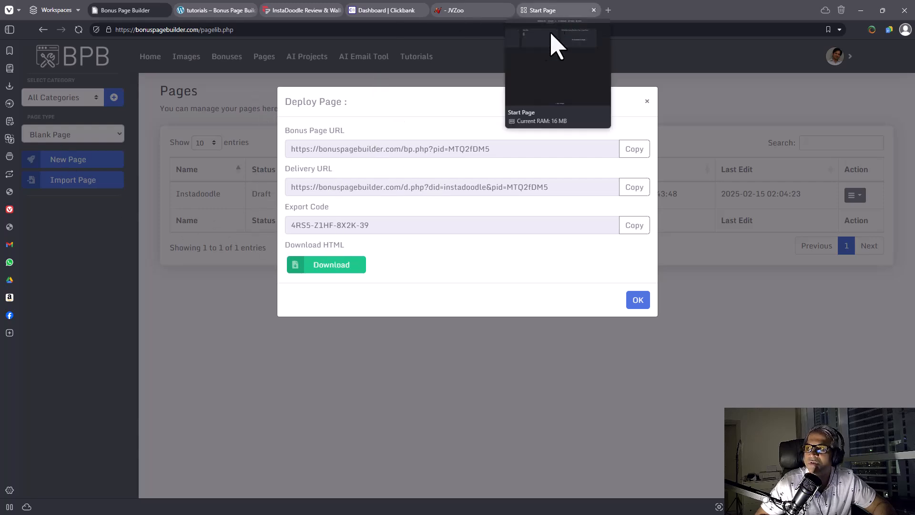
- Review the Instadoodle page's deployment links and copy its bonus page URL, followed by its delivery URL
drag(364, 149, 267, 162)
click(524, 149)
drag(315, 187, 286, 189)
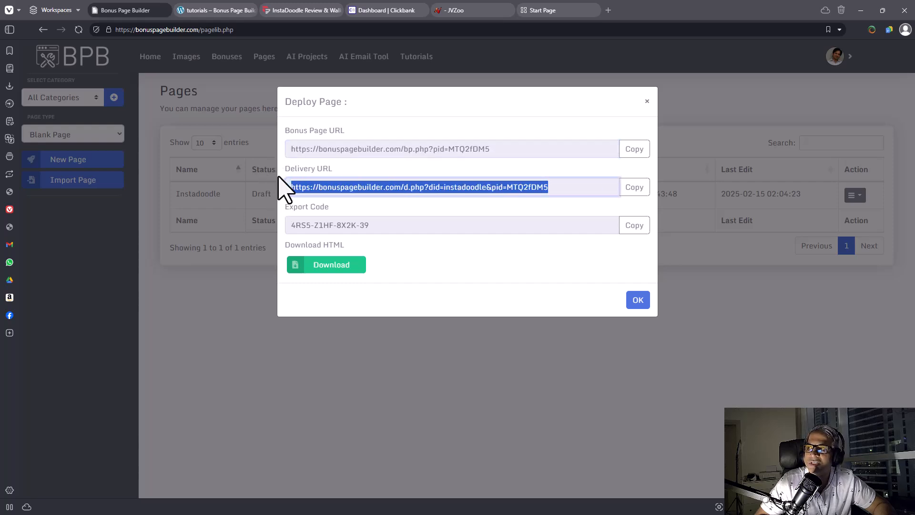
click(632, 150)
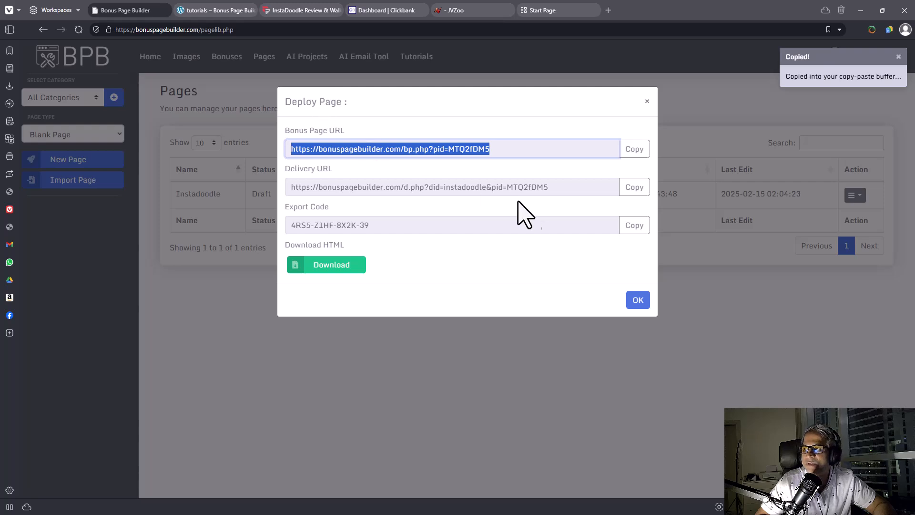
drag(570, 190, 200, 184)
click(633, 185)
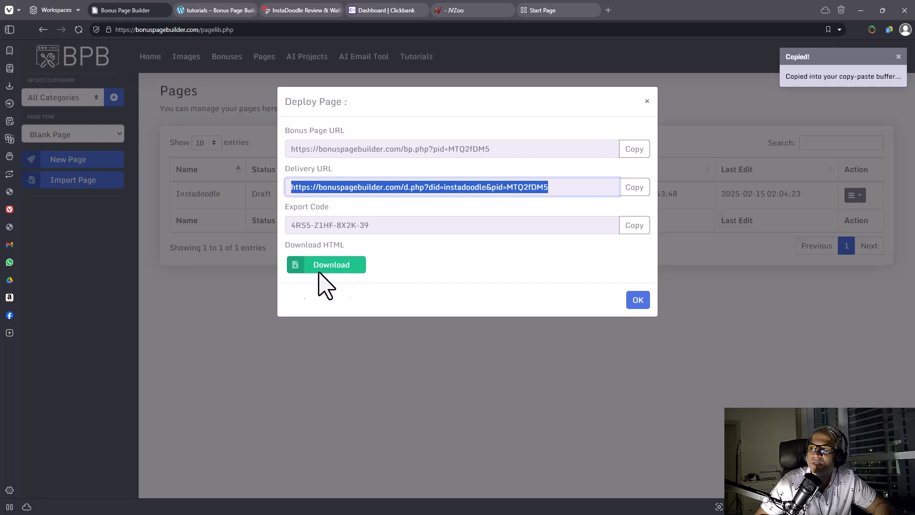
- Download the Instadoodle page as HTML, and close the deployment details and the downloads list
click(352, 273)
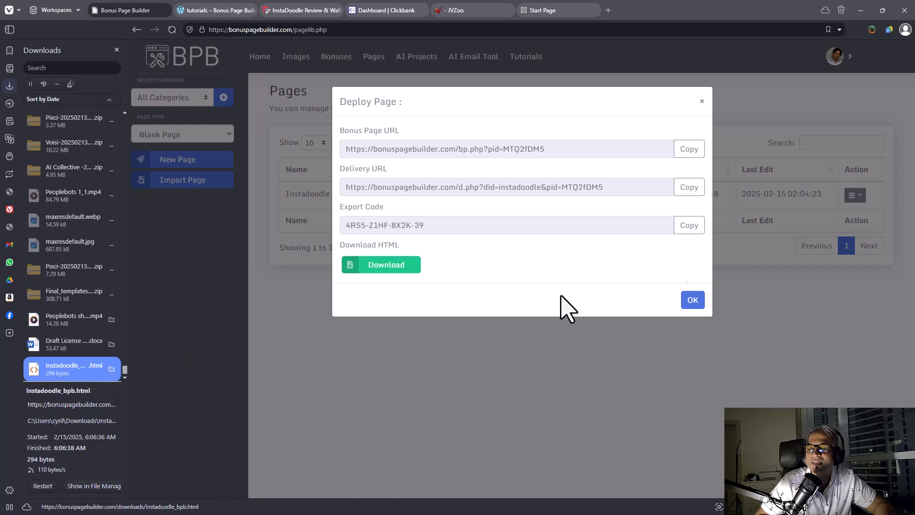
click(695, 305)
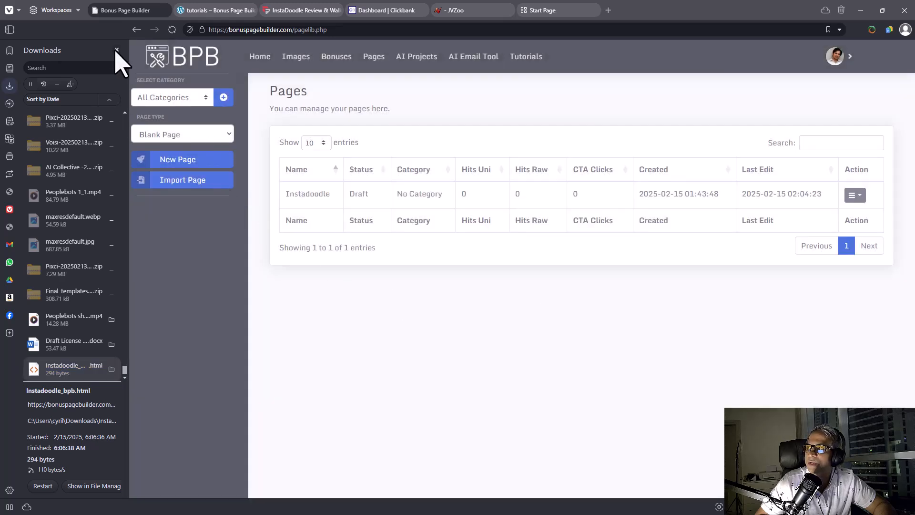
click(117, 50)
- Start a new AI project and read the instructions for providing its source content
click(308, 58)
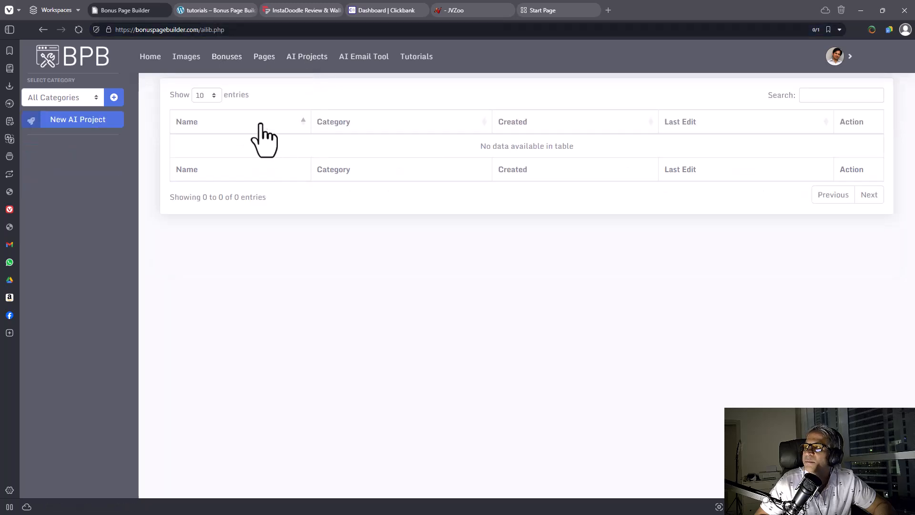
click(120, 123)
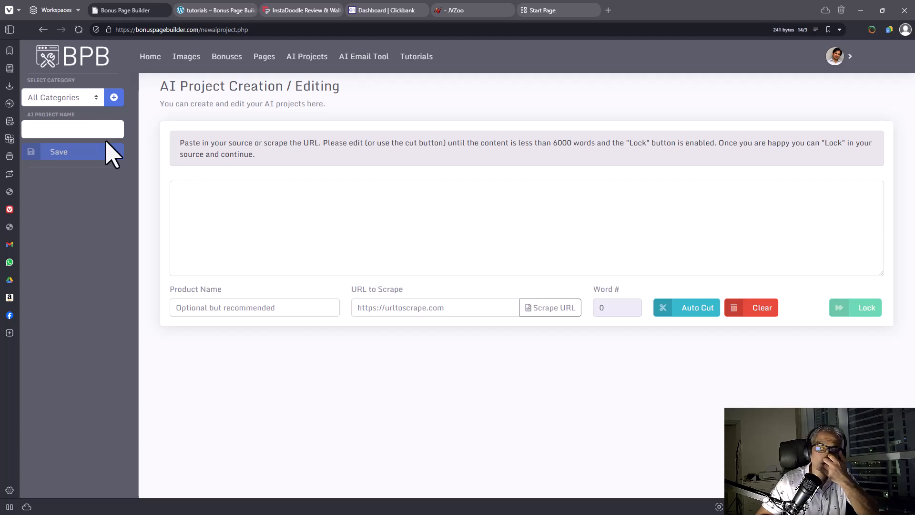
click(307, 197)
drag(308, 158, 179, 134)
- Scrape the InstaDoodle review page at risewithforce.com/review/instadoodle/ as the source content for the AI project
click(433, 307)
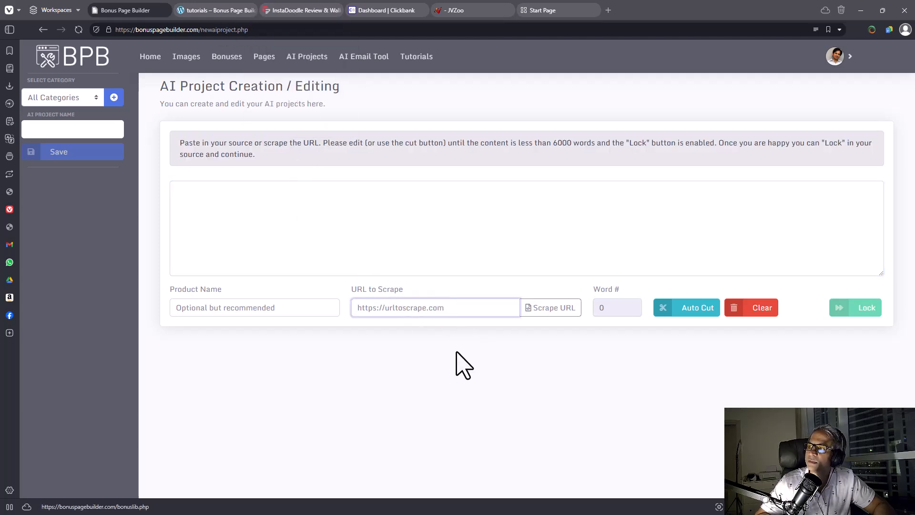
click(301, 10)
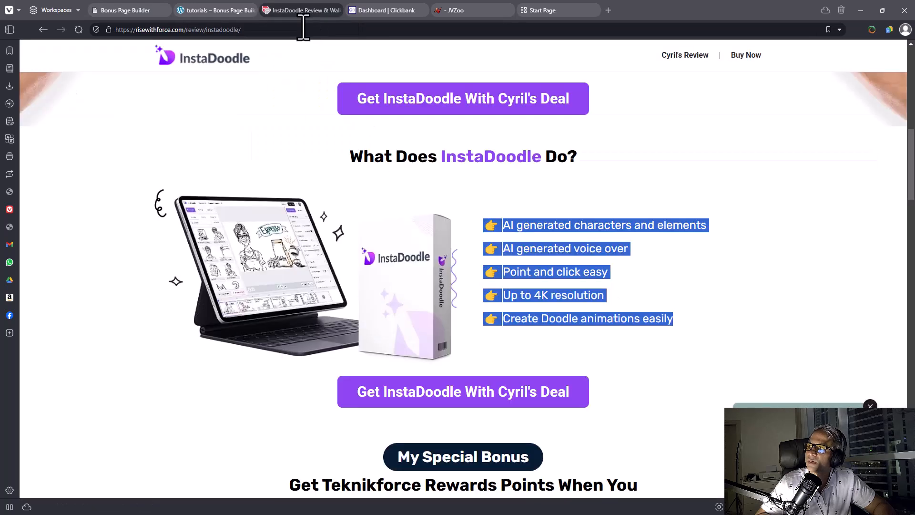
click(210, 29)
key(ctrl+c)
click(127, 10)
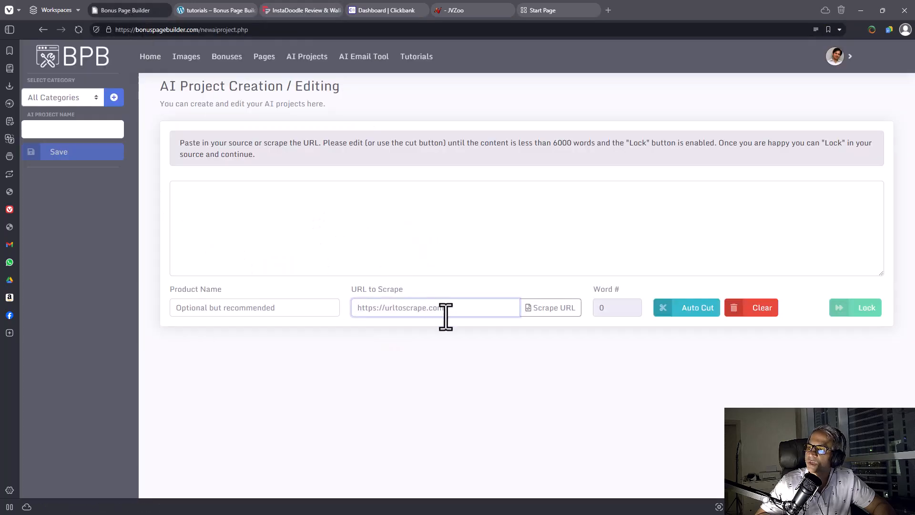
click(435, 309)
key(ctrl+v)
click(549, 307)
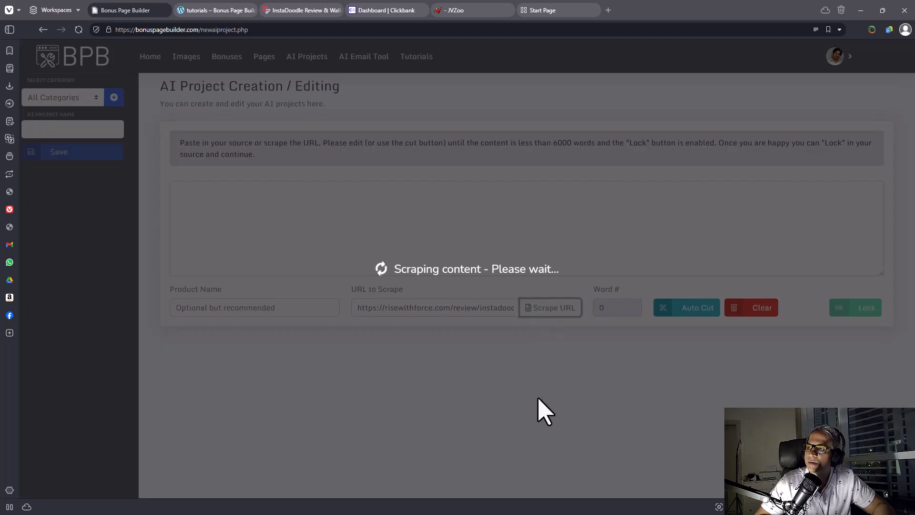
- Check the scraped text and lock it as the source so the AI generates content
drag(258, 190, 286, 272)
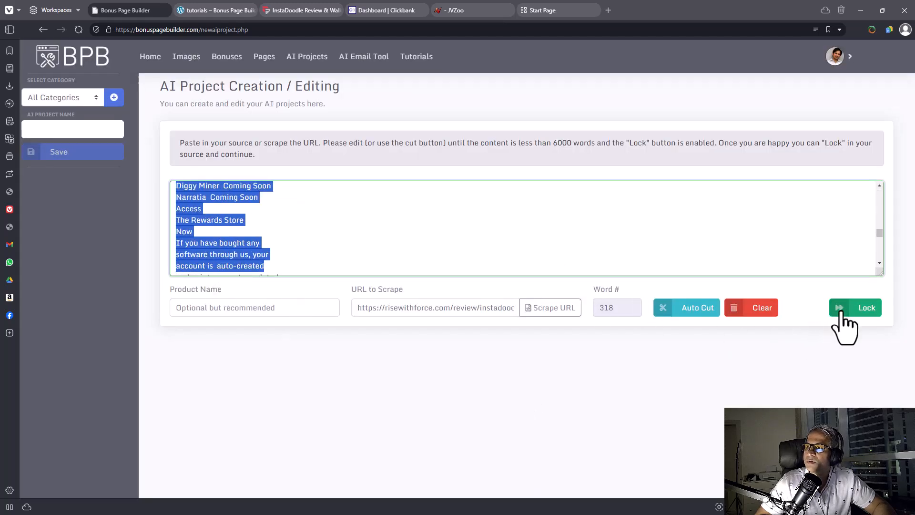
drag(539, 151, 580, 150)
click(580, 149)
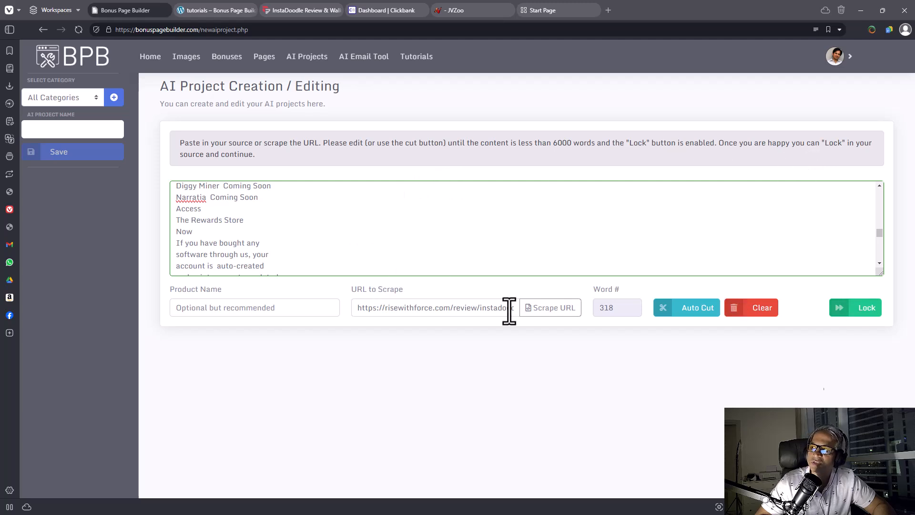
click(852, 310)
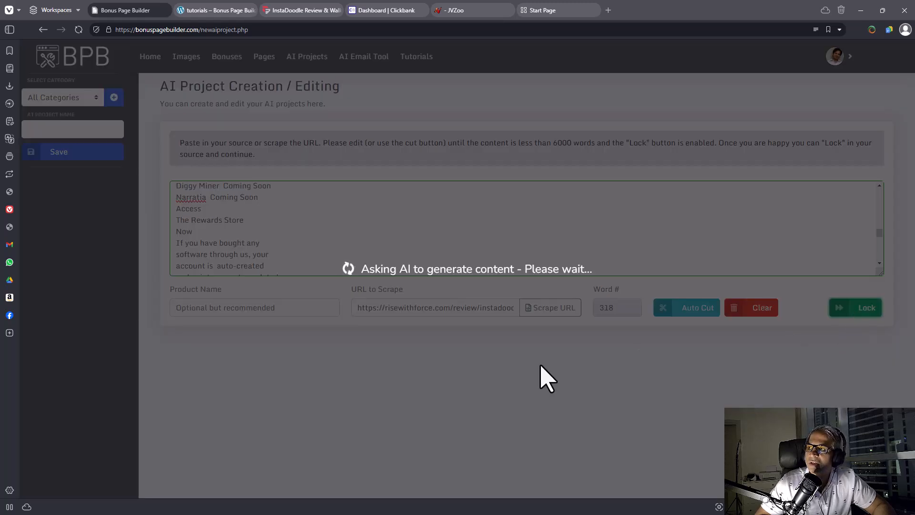
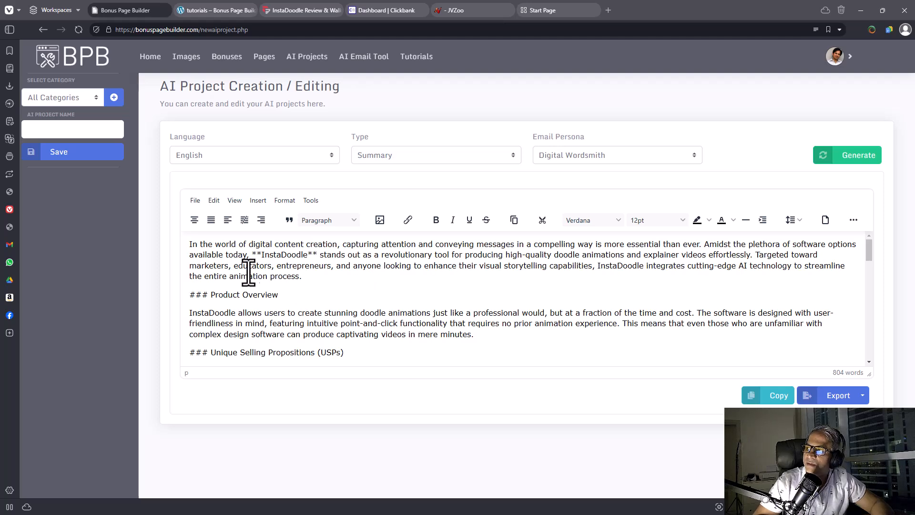
- Read through the generated InstaDoodle summary, covering its overview, selling points, target audience, benefits and features
drag(309, 271, 226, 215)
drag(312, 314, 397, 364)
scroll(383, 315, up, 1)
scroll(384, 312, up, 2)
scroll(384, 324, down, 3)
click(367, 324)
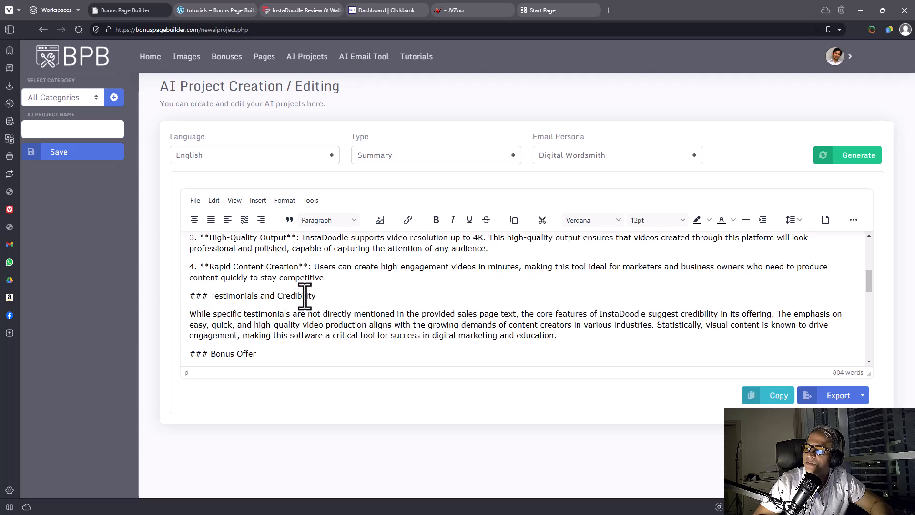
scroll(309, 310, down, 5)
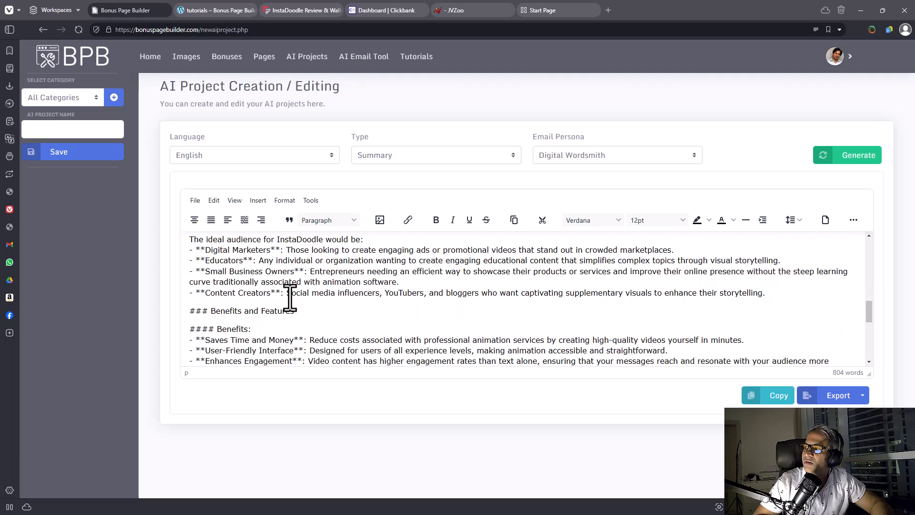
scroll(290, 295, down, 5)
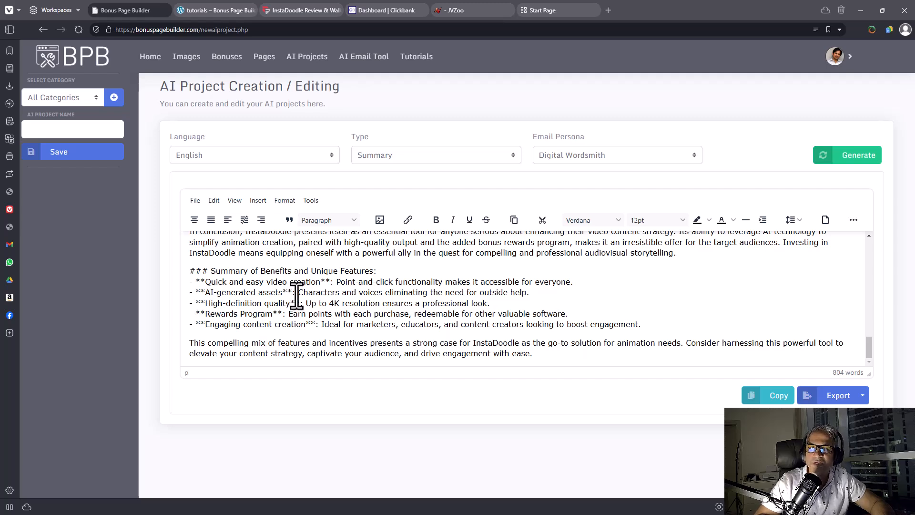
- Copy the entire generated summary into the open Notepad document, replacing its text, and return to the AI project
drag(594, 341, 408, 261)
click(394, 266)
key(ctrl+a)
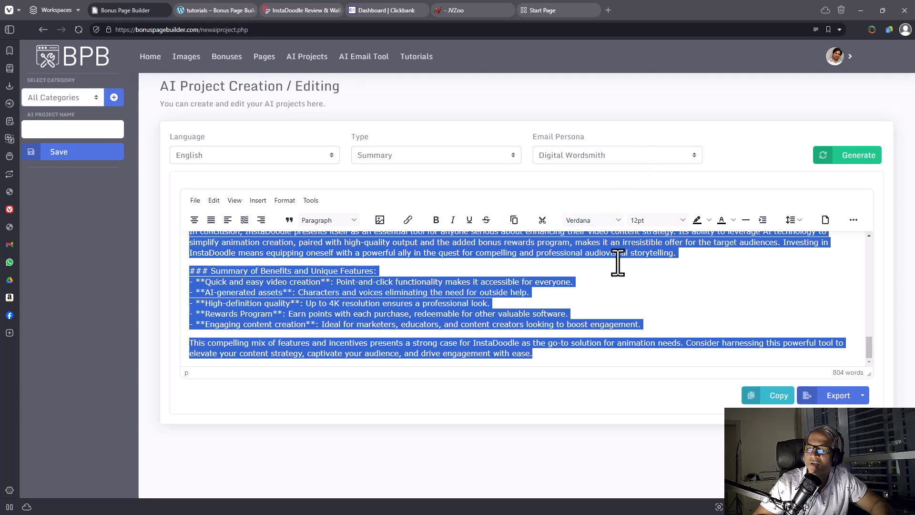
key(alt+Tab)
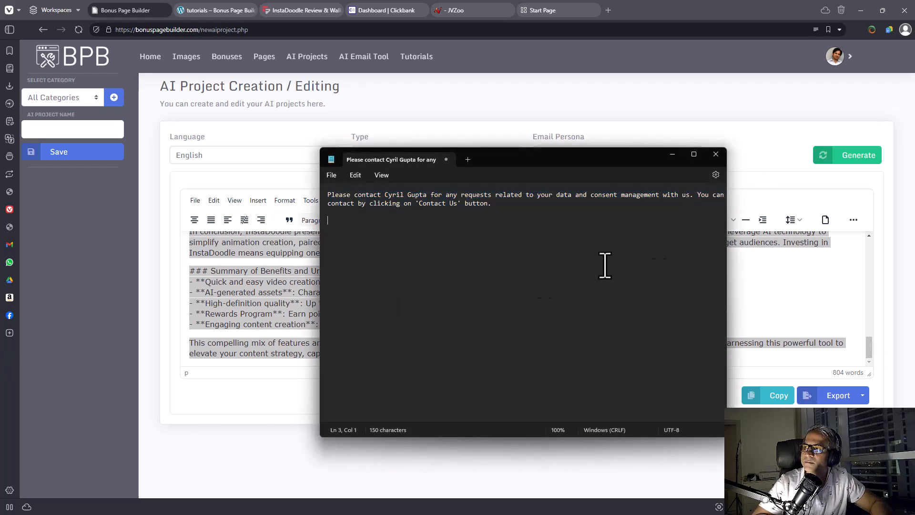
key(ctrl+v)
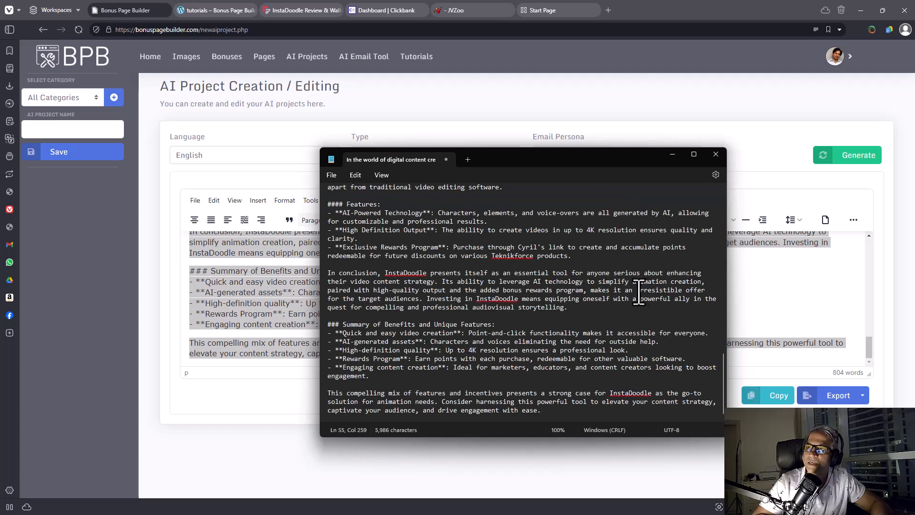
click(852, 276)
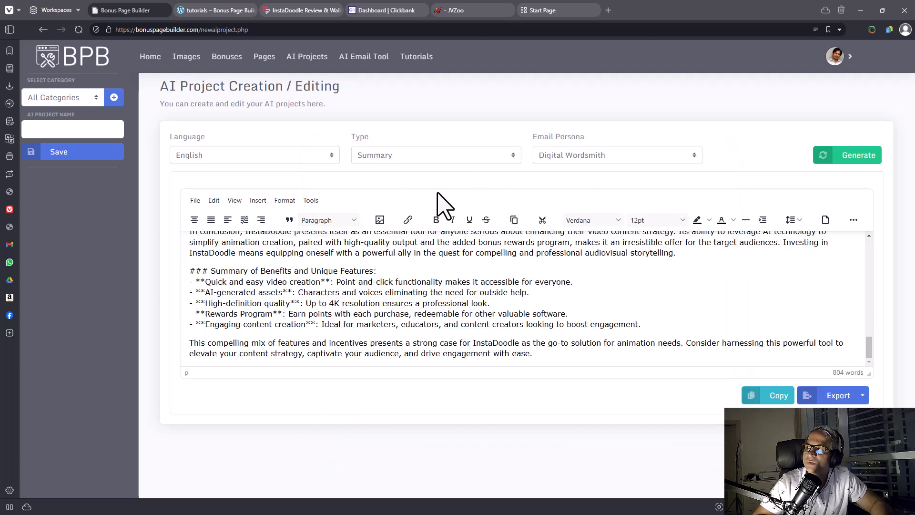
- Name the AI project Instadoodle and save it
click(97, 154)
click(89, 130)
text(Instadoodle)
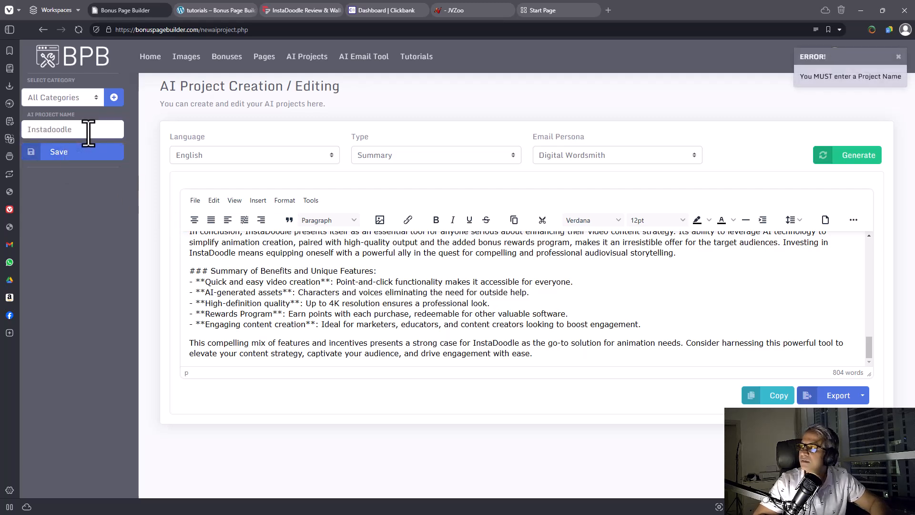
click(54, 153)
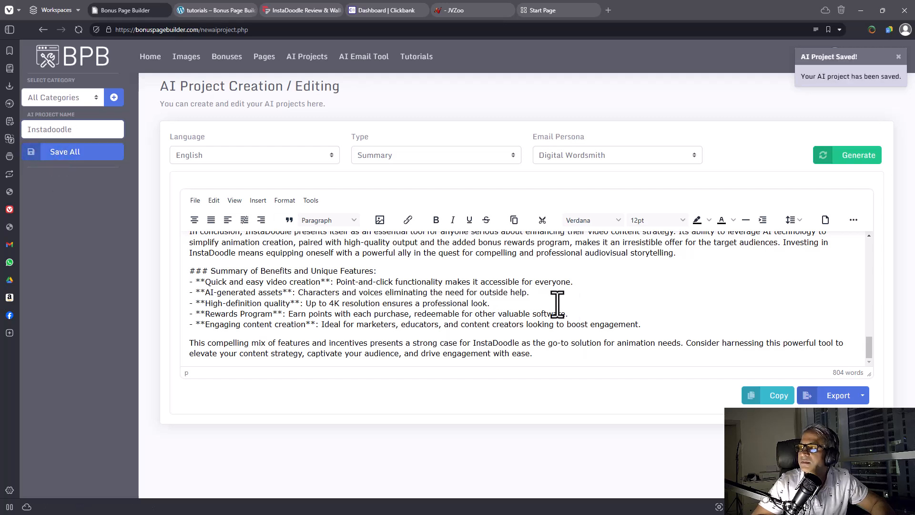
scroll(572, 307, up, 1)
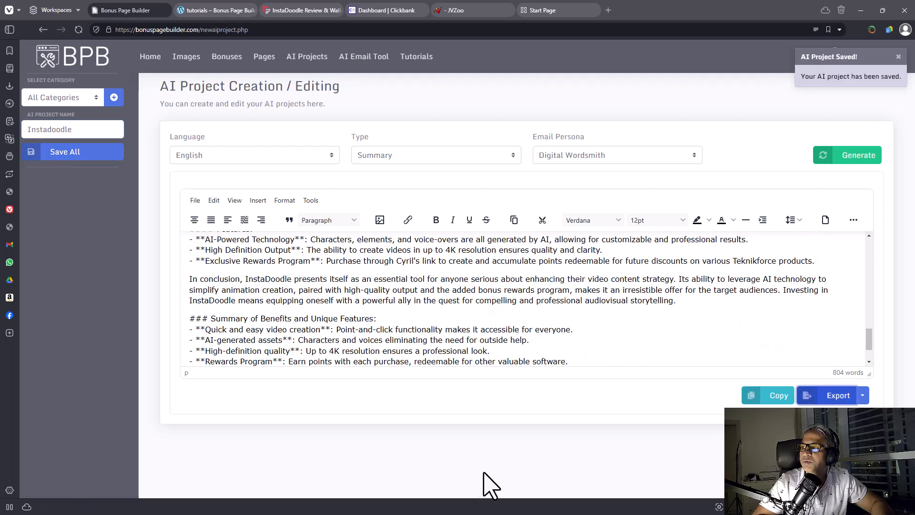
- Open the AI Email Tool and look over the rewriter's language and target audience settings
click(350, 57)
click(272, 159)
click(569, 178)
click(336, 156)
click(382, 190)
click(415, 159)
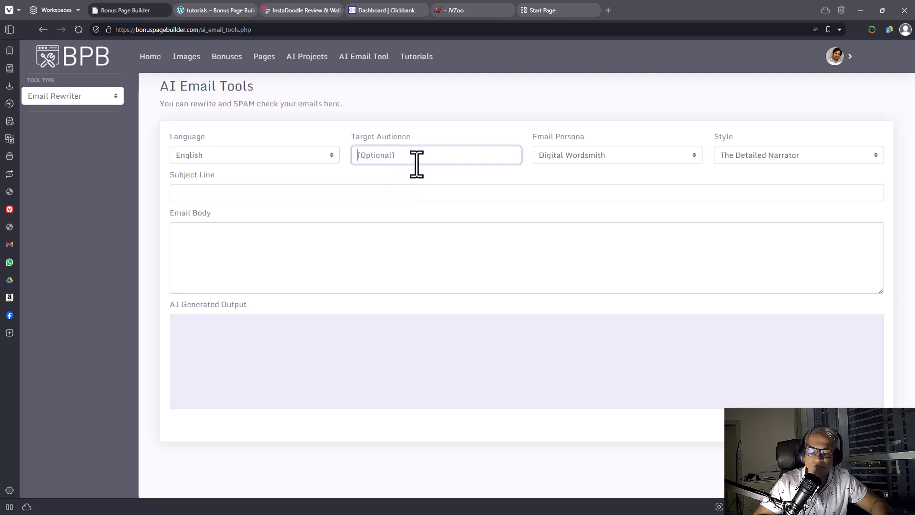
- Examine the available email personas and writing styles, along with the subject line and output areas
click(639, 157)
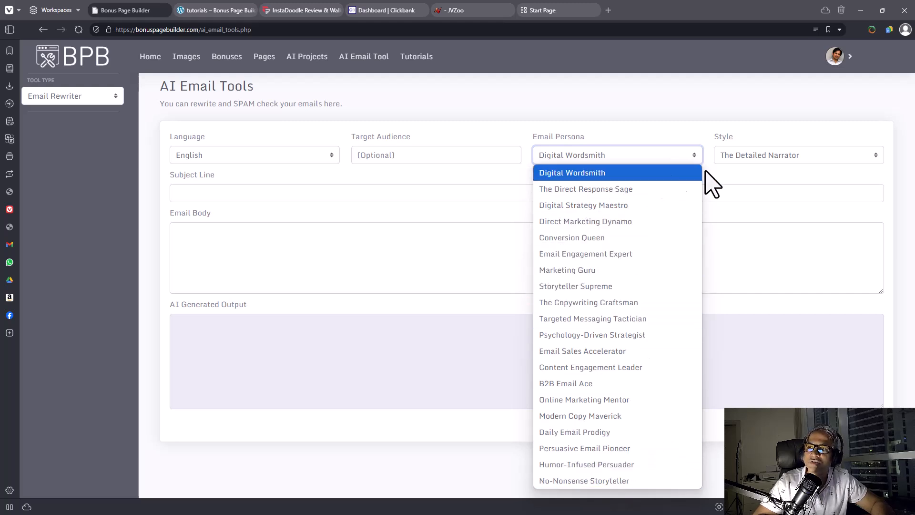
click(772, 160)
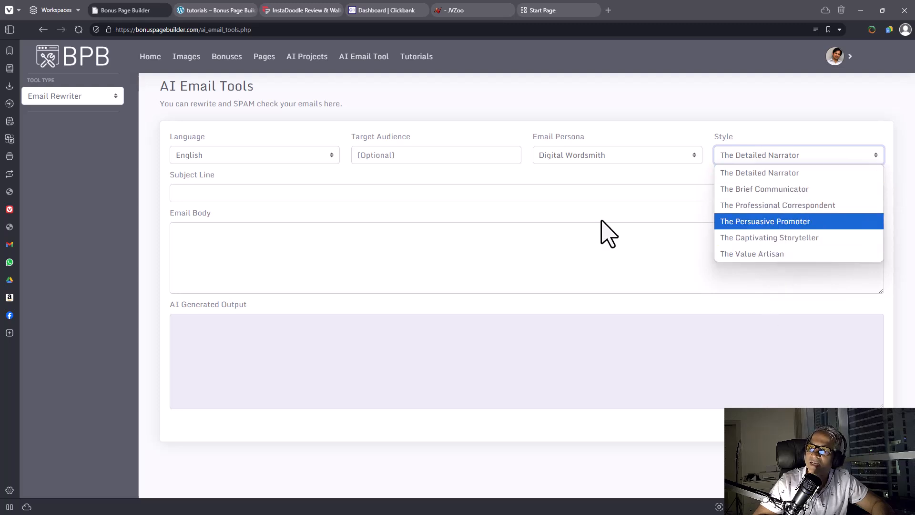
click(595, 194)
click(601, 194)
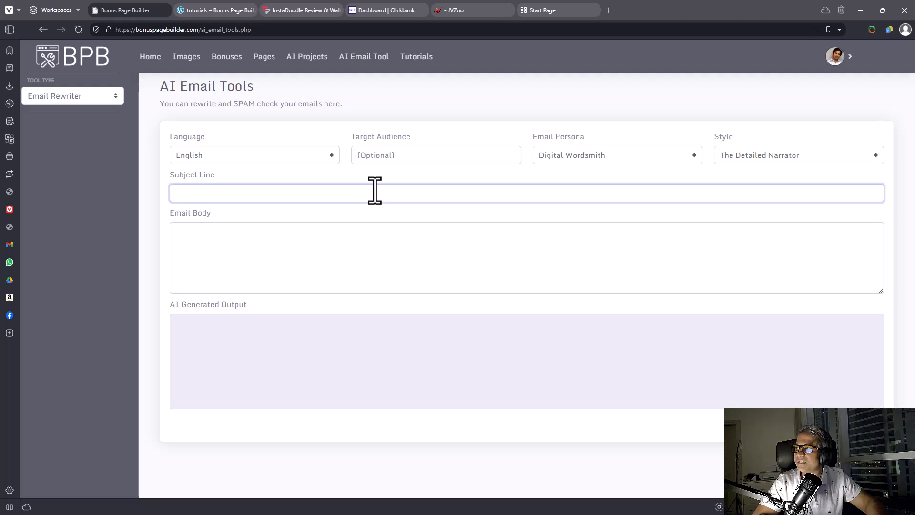
click(260, 331)
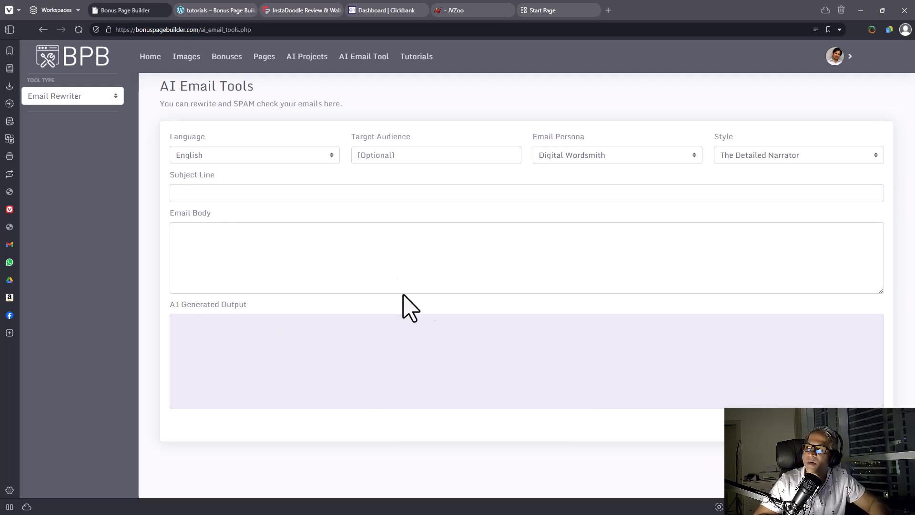
- Enter "Create doodle videos easily" as the subject line of the email
key(alt+Tab)
click(271, 190)
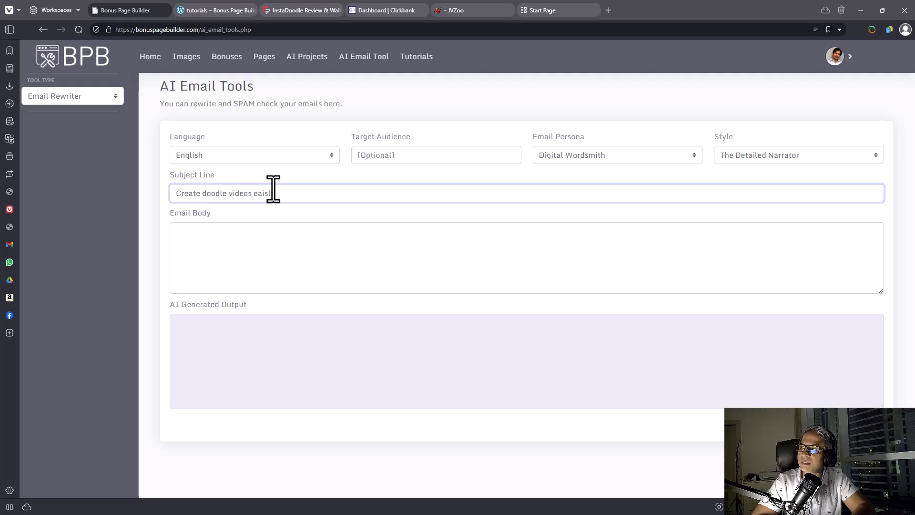
key(BackSpace)
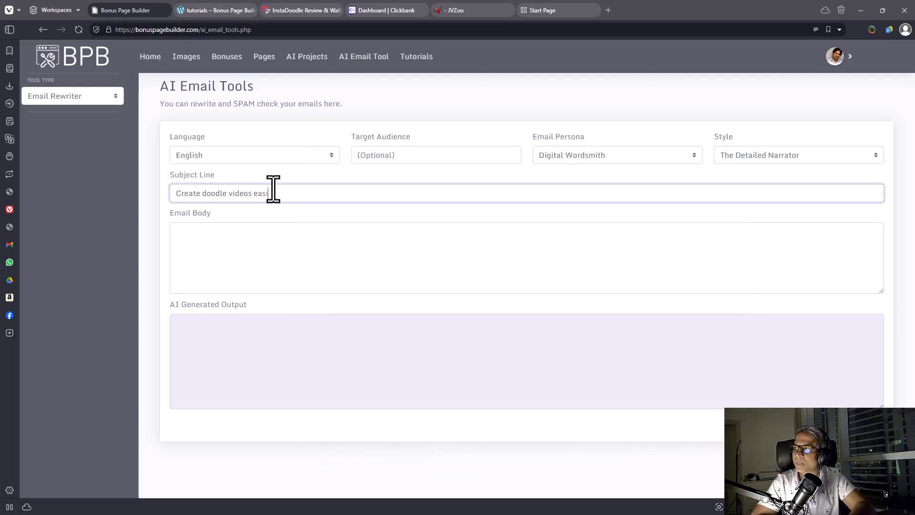
- Copy the full InstaDoodle summary from Notepad into the email body and generate the AI rewrite
key(alt+Tab)
key(ctrl+a)
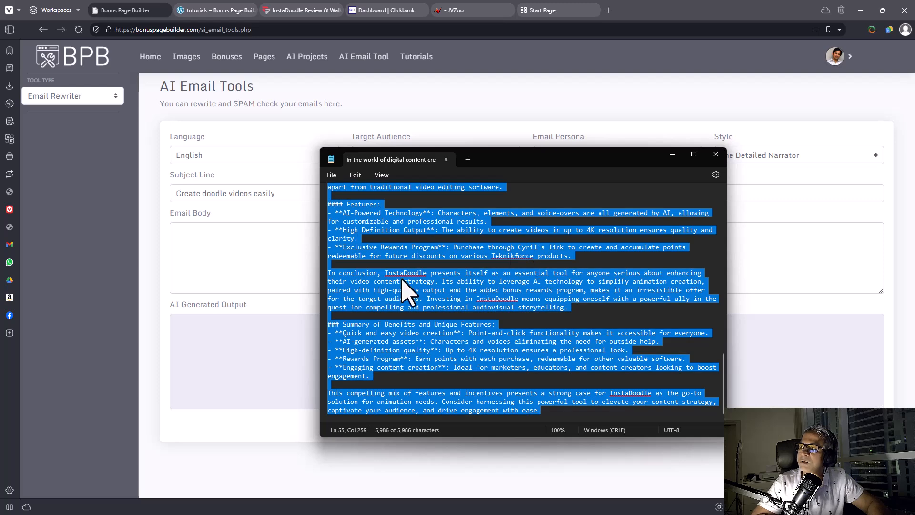
click(286, 255)
key(ctrl+v)
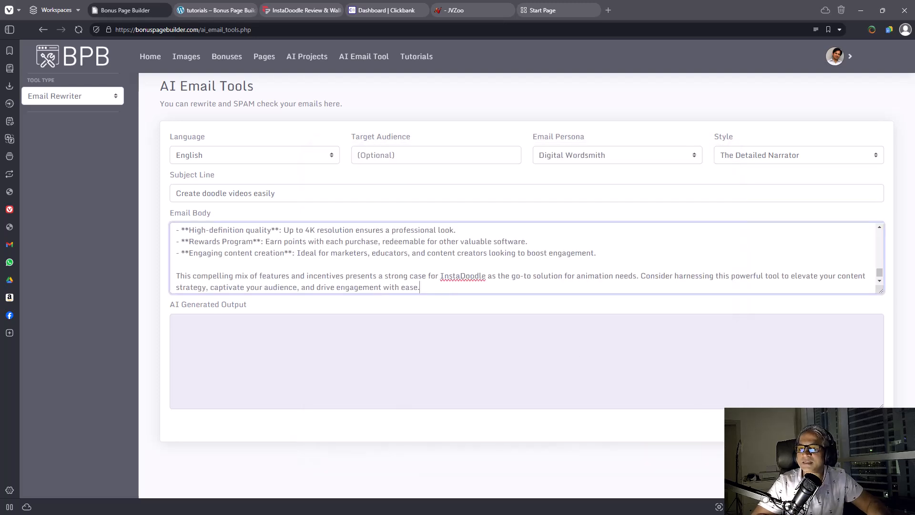
click(854, 424)
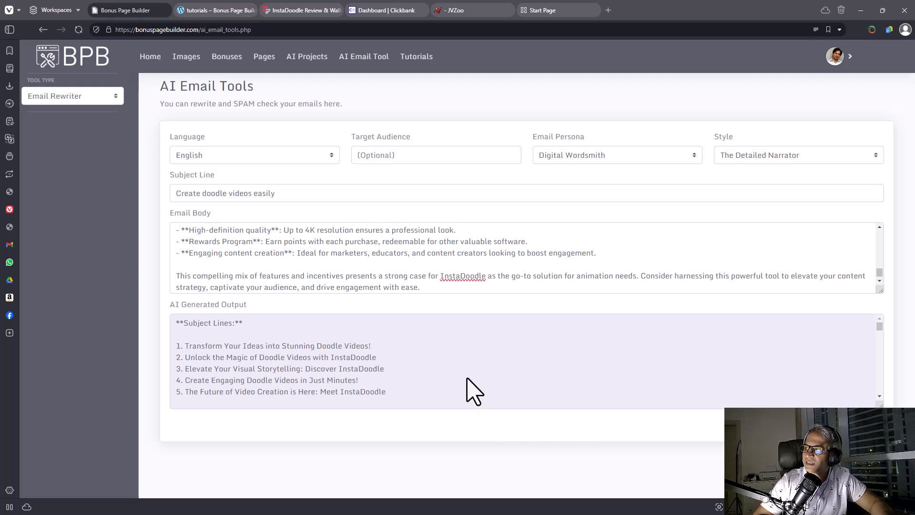
- Read through the AI-generated email output, from the suggested subject lines to the closing paragraph of the InstaDoodle email
drag(340, 335, 363, 392)
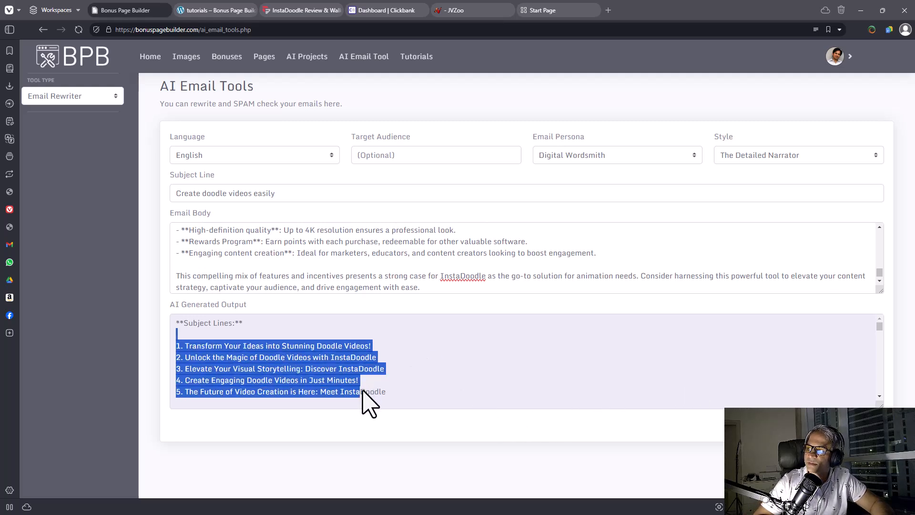
scroll(365, 396, down, 4)
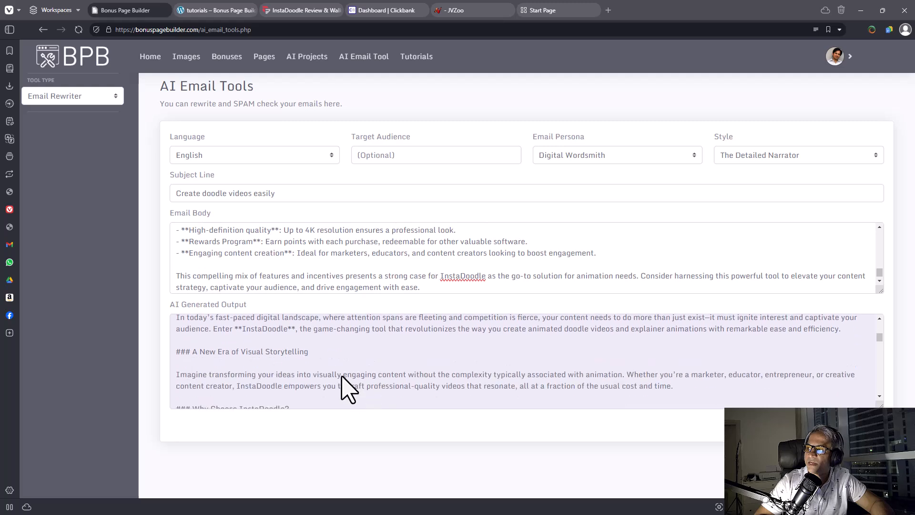
scroll(308, 355, down, 5)
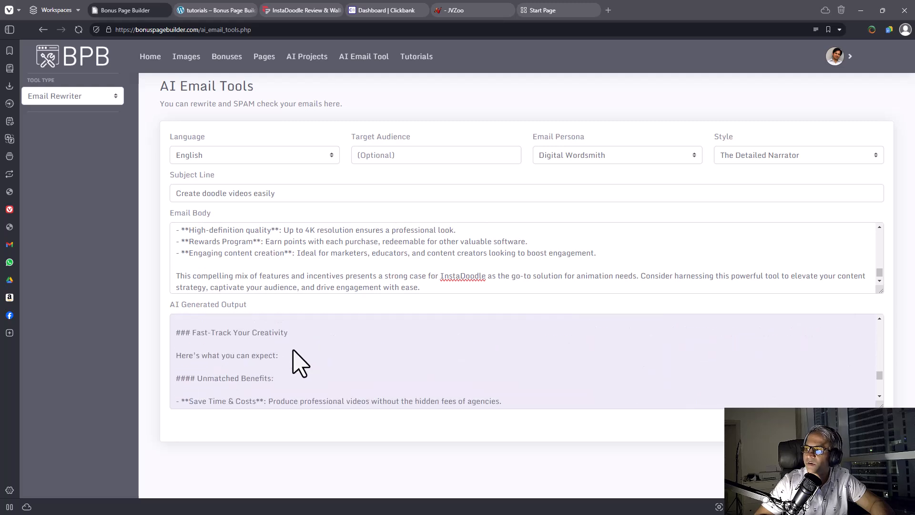
scroll(296, 364, down, 3)
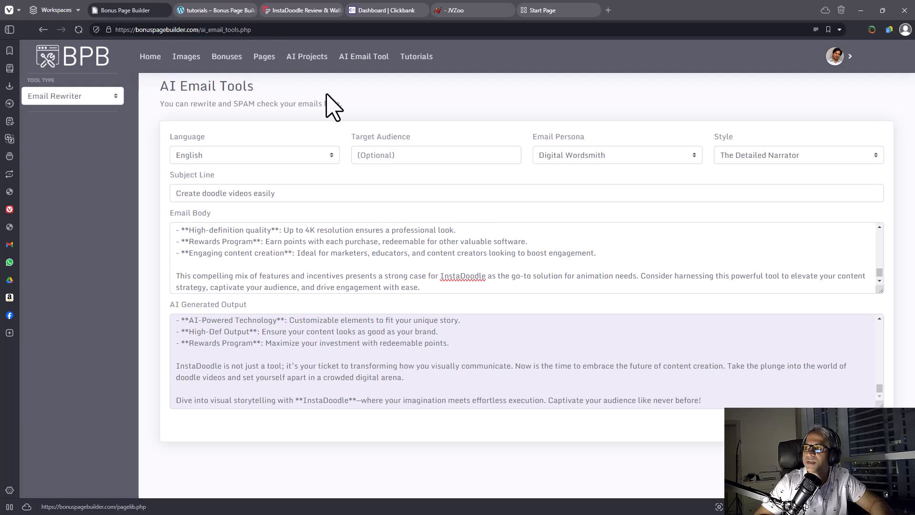
- Look over the Bonus Page Builder tutorials on building pages, bonuses, AI tools and extras
click(198, 10)
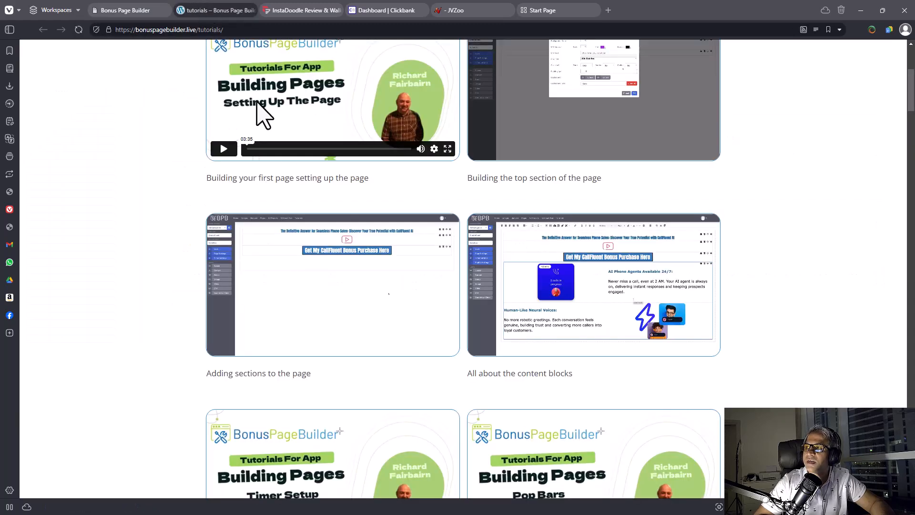
scroll(378, 239, down, 5)
click(123, 10)
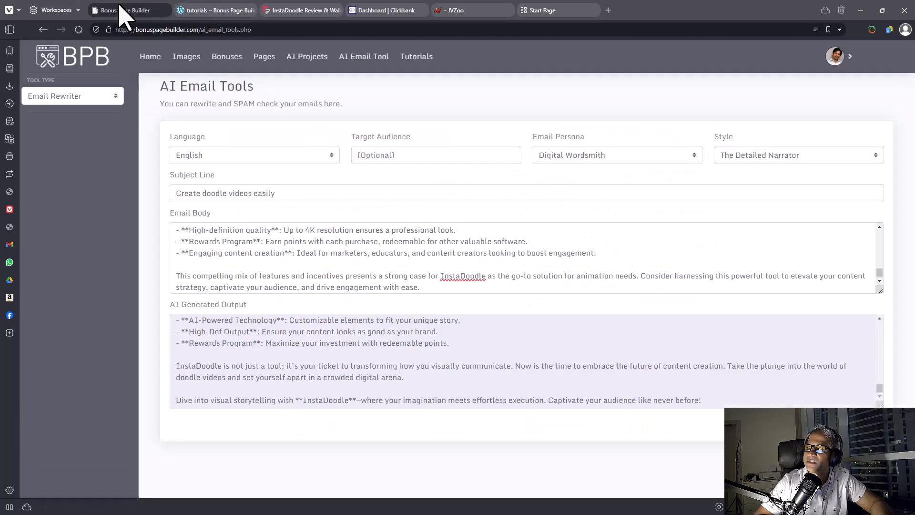
click(234, 10)
scroll(797, 362, down, 8)
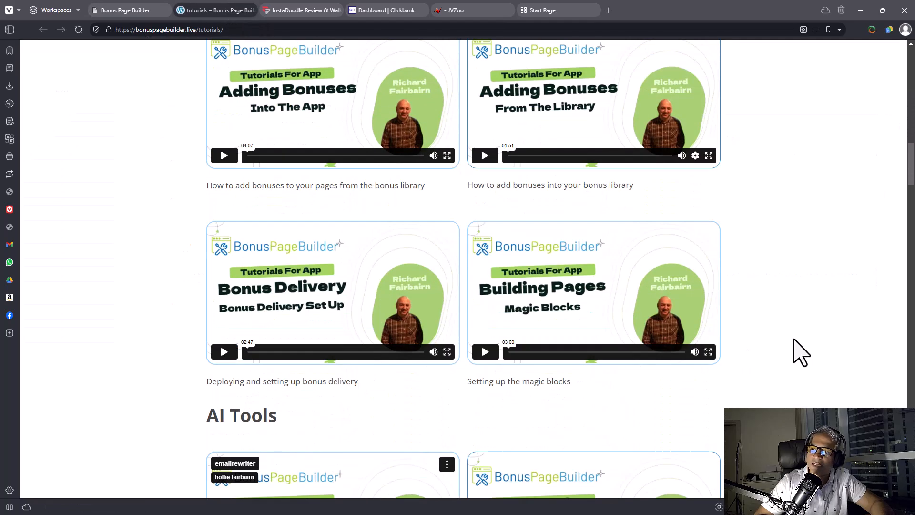
scroll(799, 352, down, 8)
scroll(490, 348, up, 6)
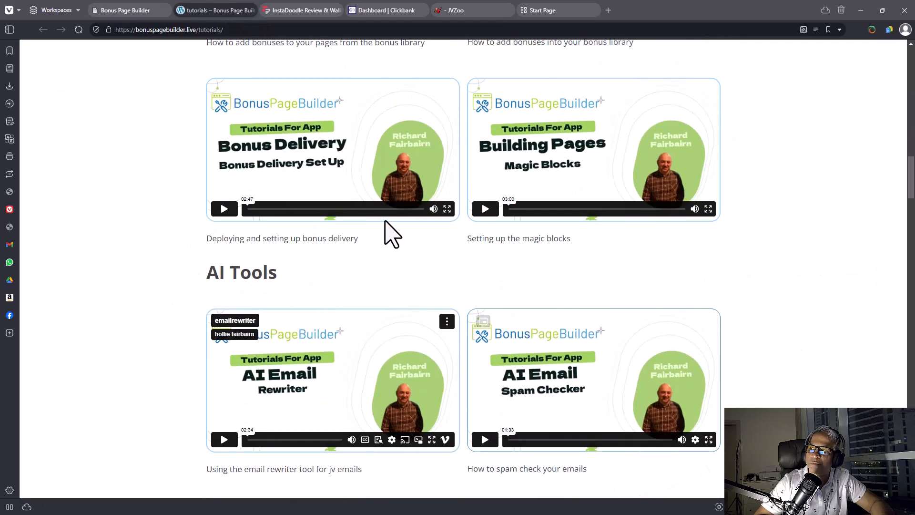
scroll(211, 311, down, 5)
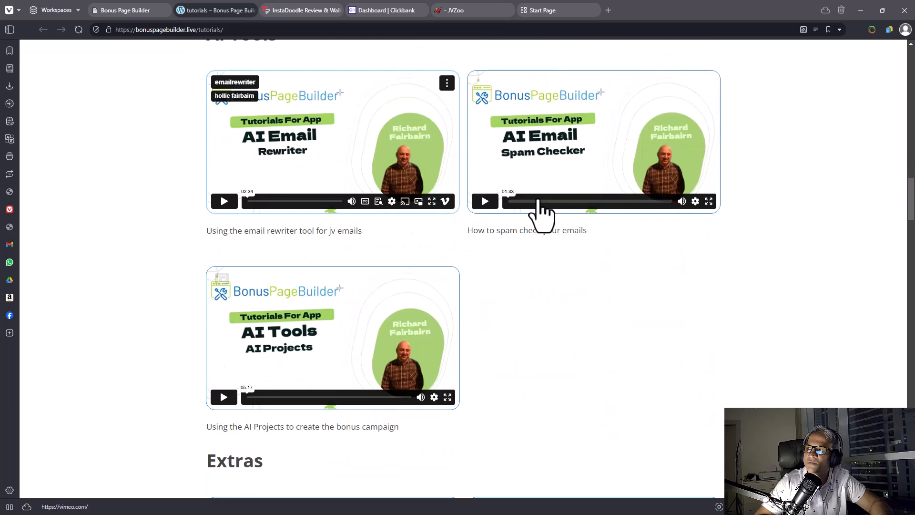
scroll(484, 280, down, 5)
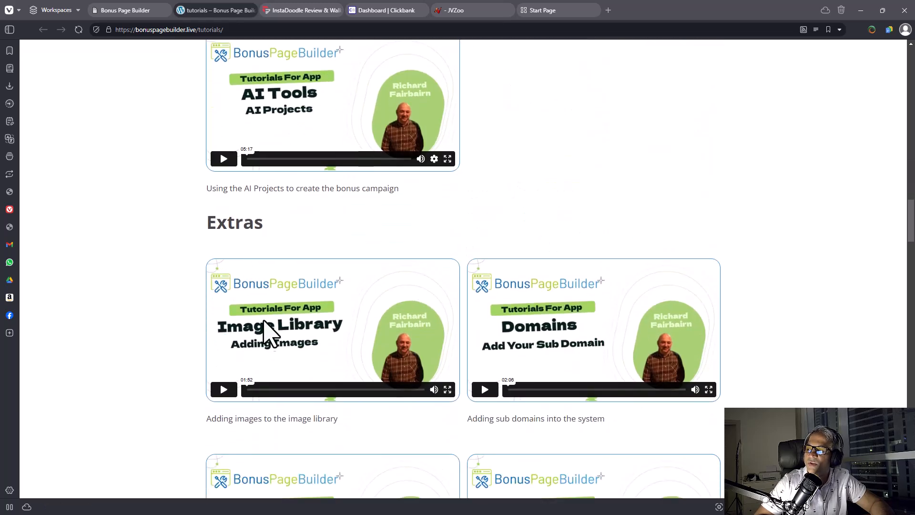
scroll(267, 319, down, 2)
scroll(519, 267, down, 2)
- Play the opening of the "Adding sub domains into the system" tutorial video and pause it
click(553, 162)
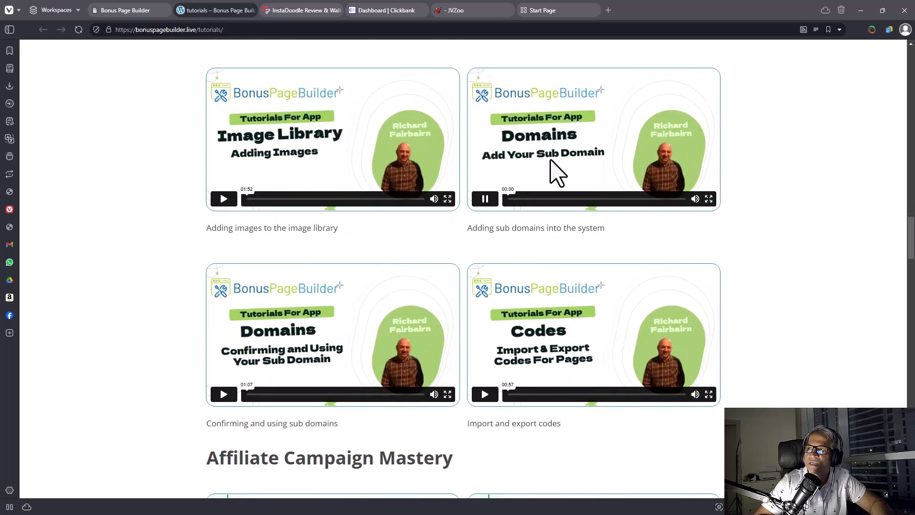
click(485, 199)
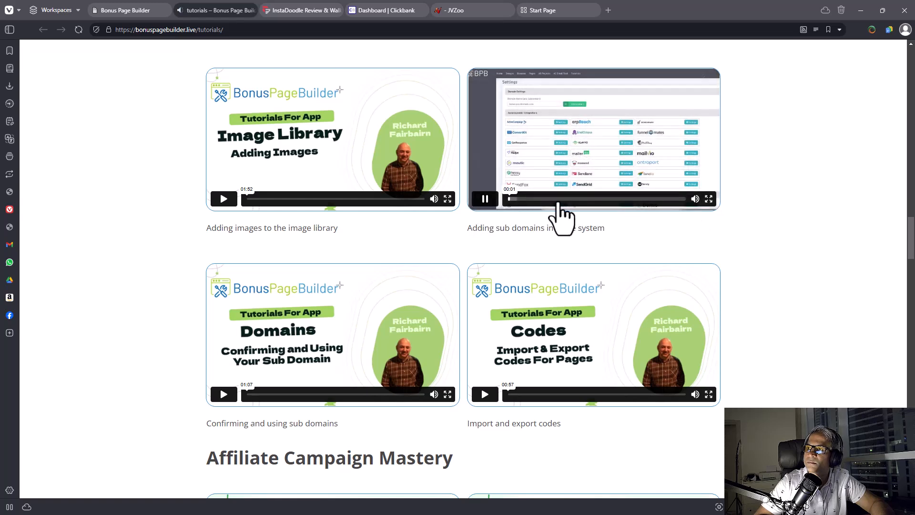
click(485, 199)
- Open the Bonus Page Builder account settings and examine the domain, autoresponder and webinar integration sections
click(155, 11)
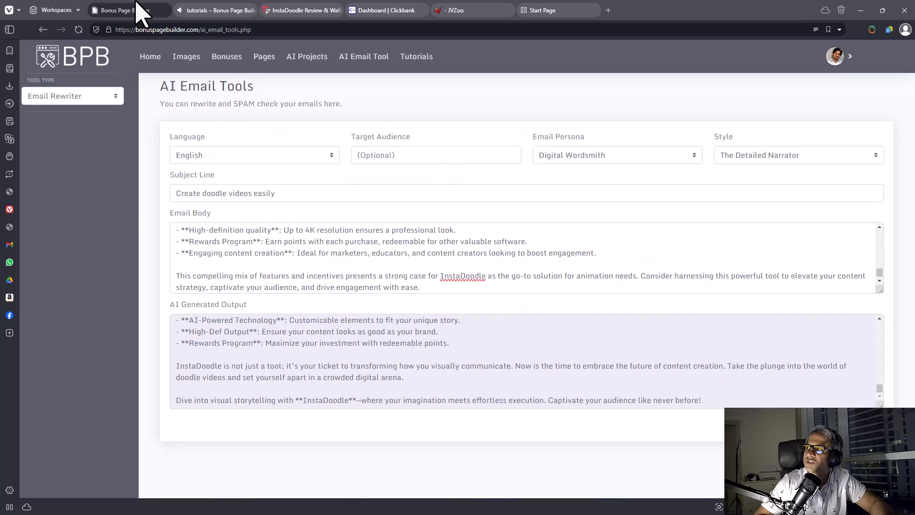
click(838, 58)
click(849, 91)
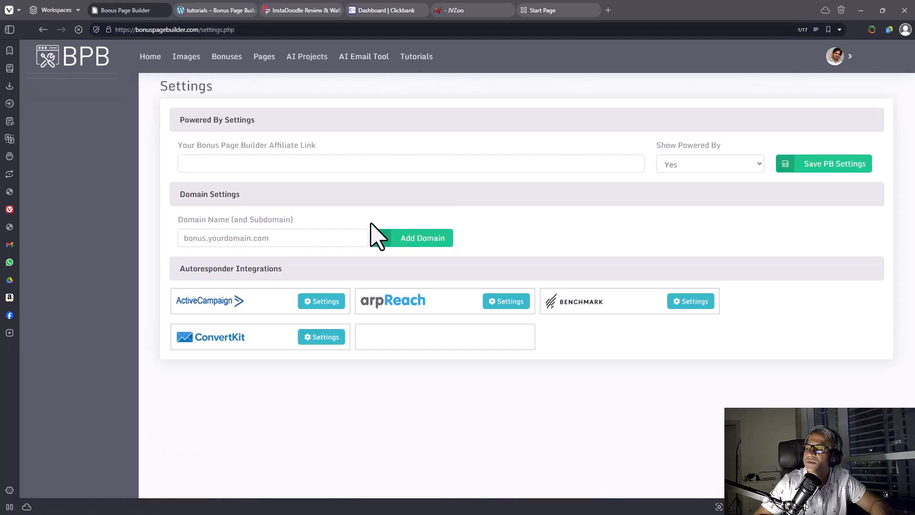
scroll(281, 267, down, 2)
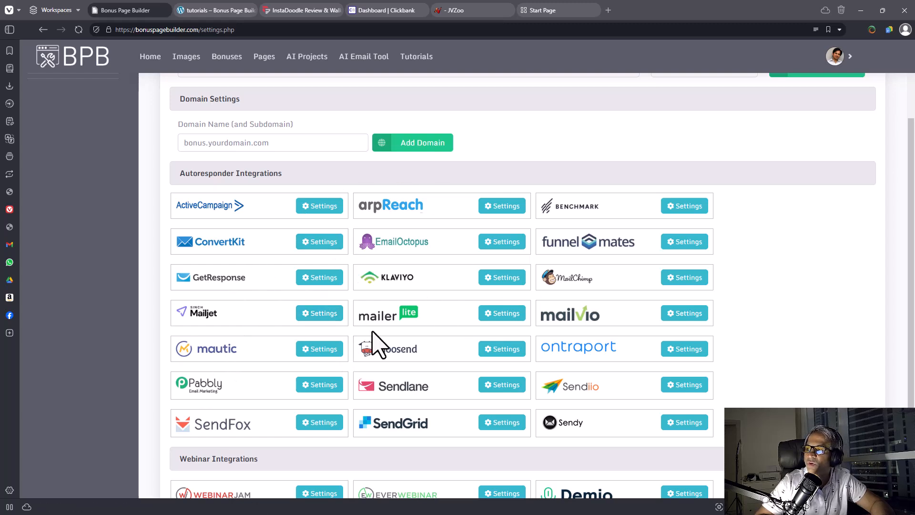
scroll(253, 336, down, 1)
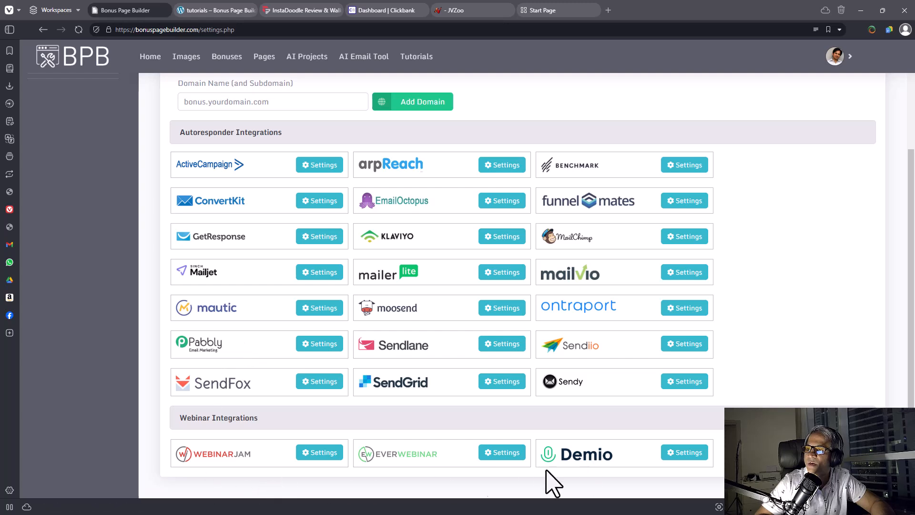
scroll(280, 486, up, 3)
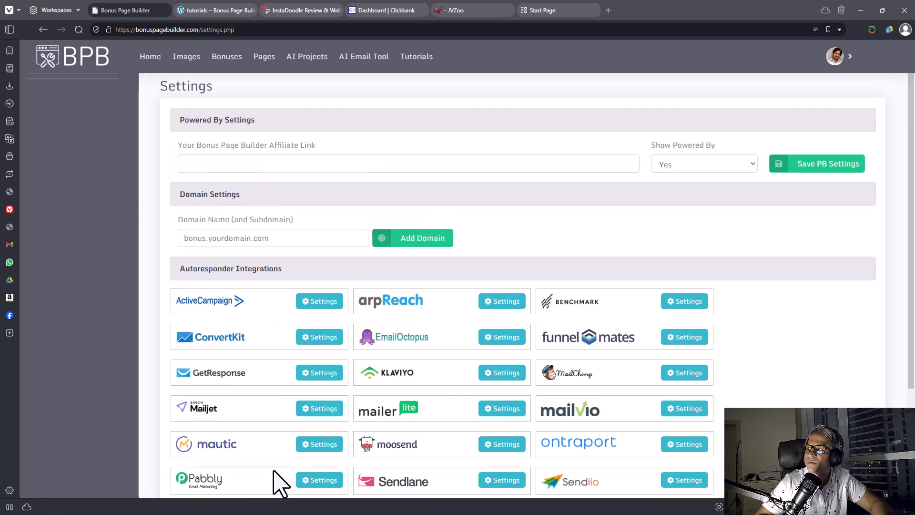
- Add mybestreviews.com as the custom domain in the Domain Settings
click(222, 239)
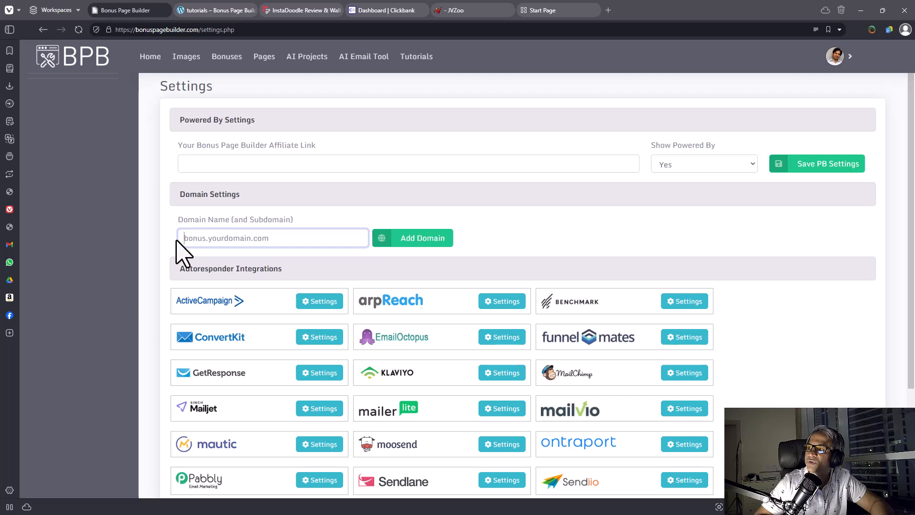
drag(298, 222, 266, 222)
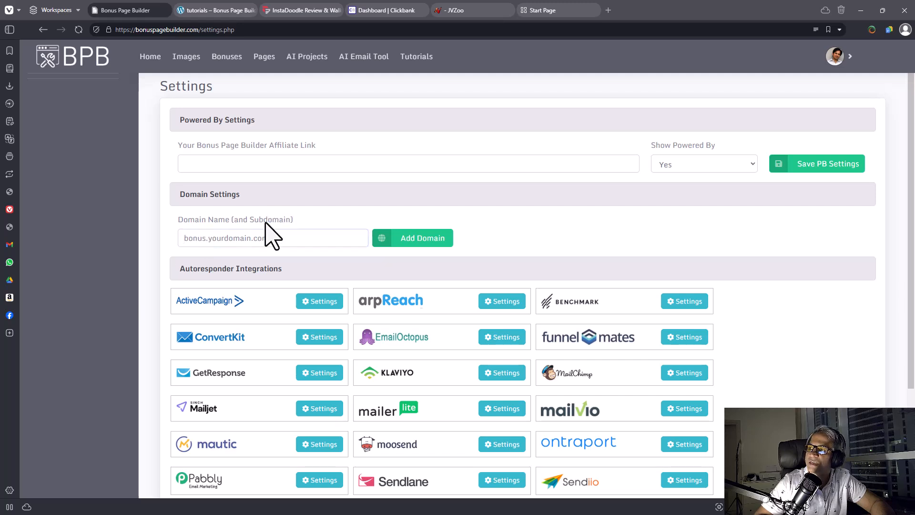
click(259, 238)
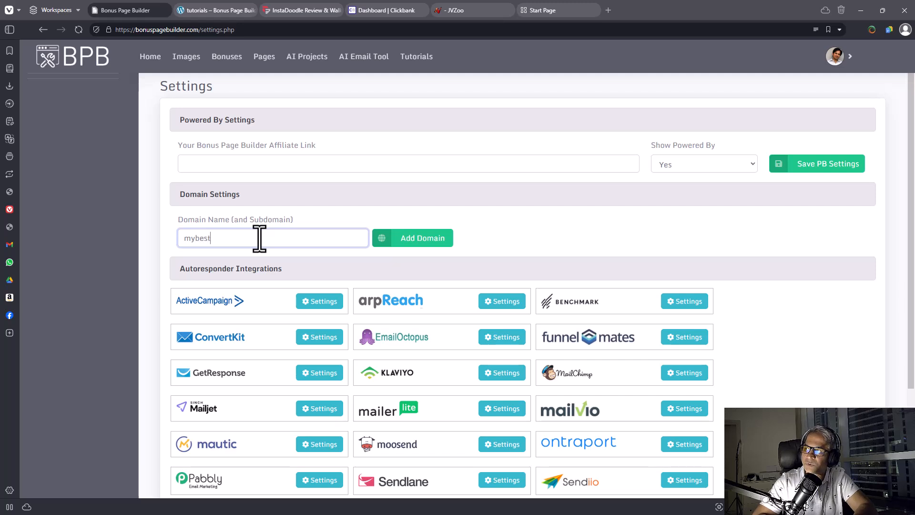
key(ctrl+a)
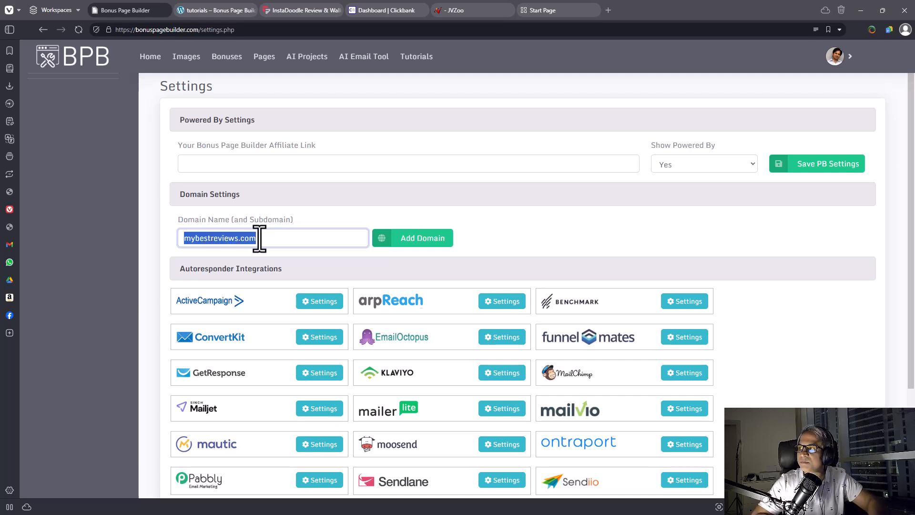
key(Right)
click(446, 245)
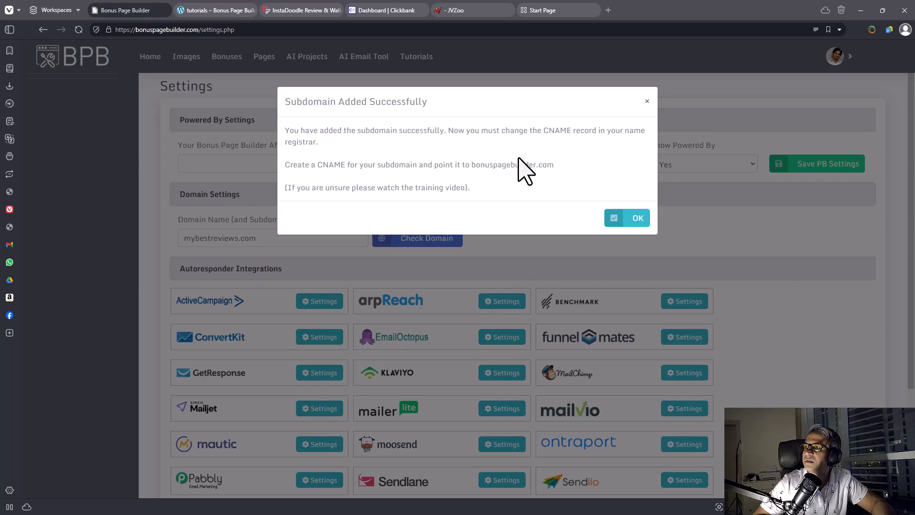
- Read the CNAME record instructions for the added subdomain and dismiss them
drag(546, 168, 347, 167)
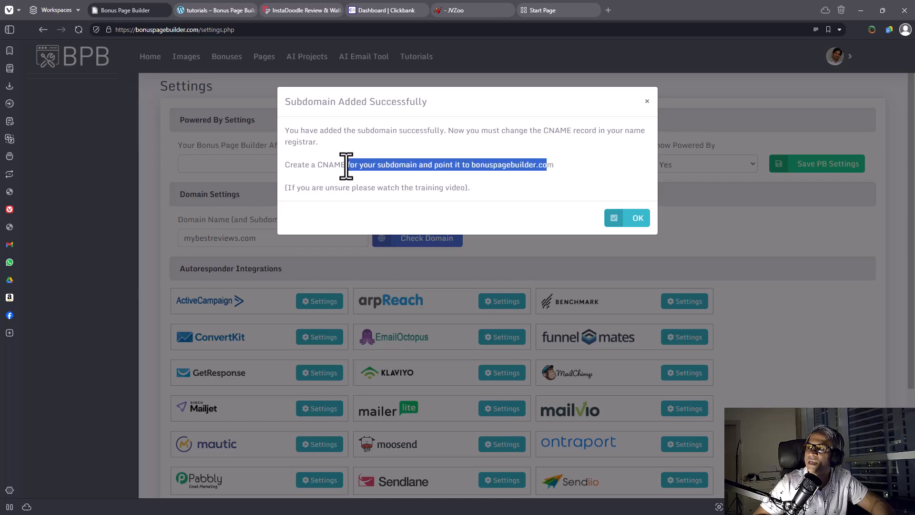
click(347, 167)
drag(580, 162, 279, 166)
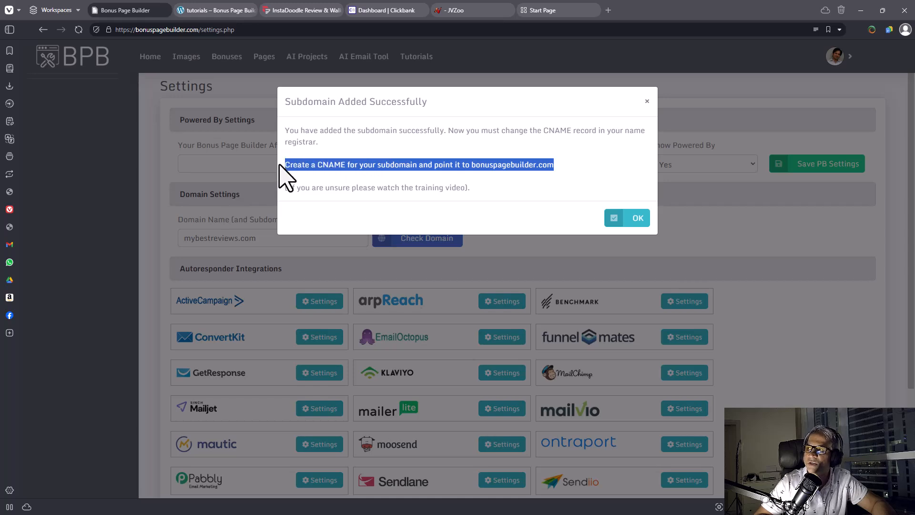
drag(309, 132, 471, 147)
drag(509, 138, 512, 138)
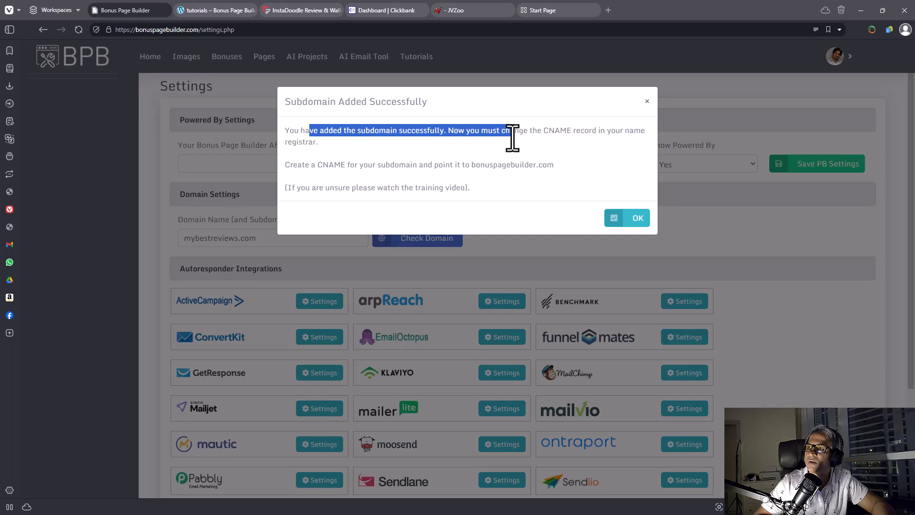
click(513, 138)
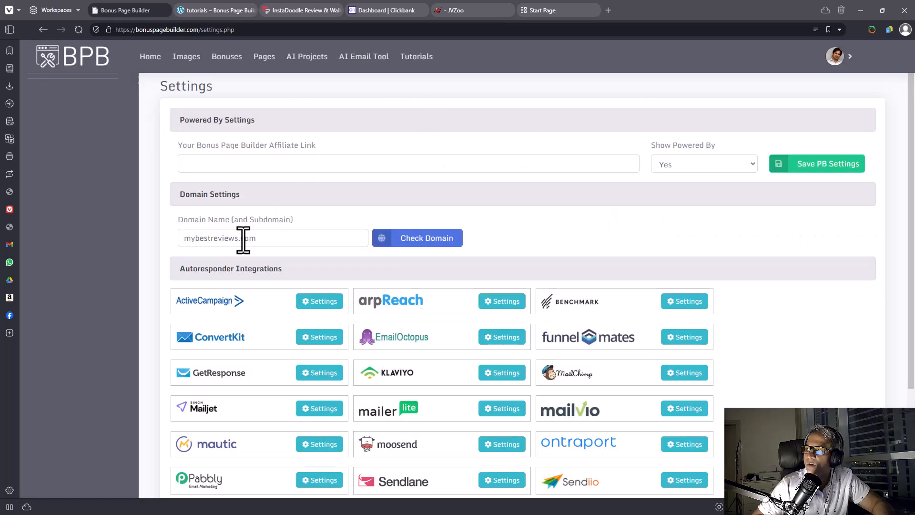
- Try shortening the domain name to "mybestreviews" and checking its DNS
drag(238, 244, 290, 239)
key(BackSpace)
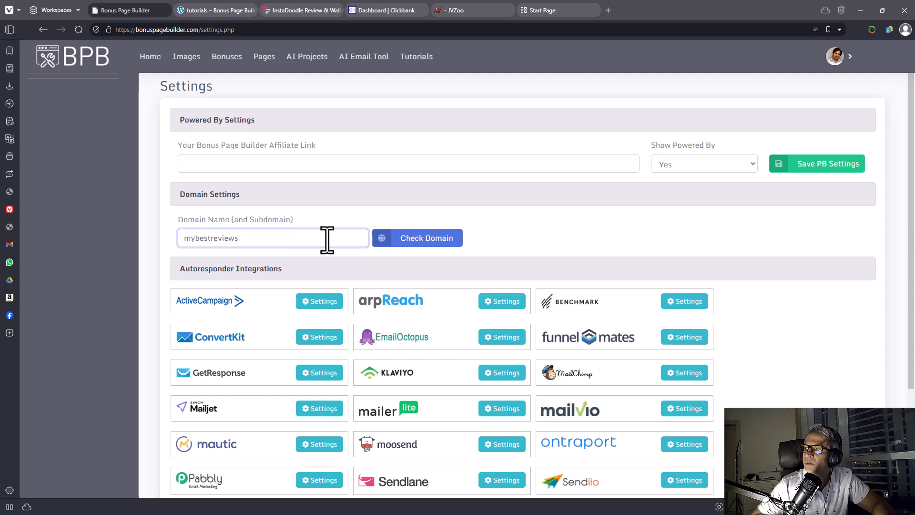
click(456, 241)
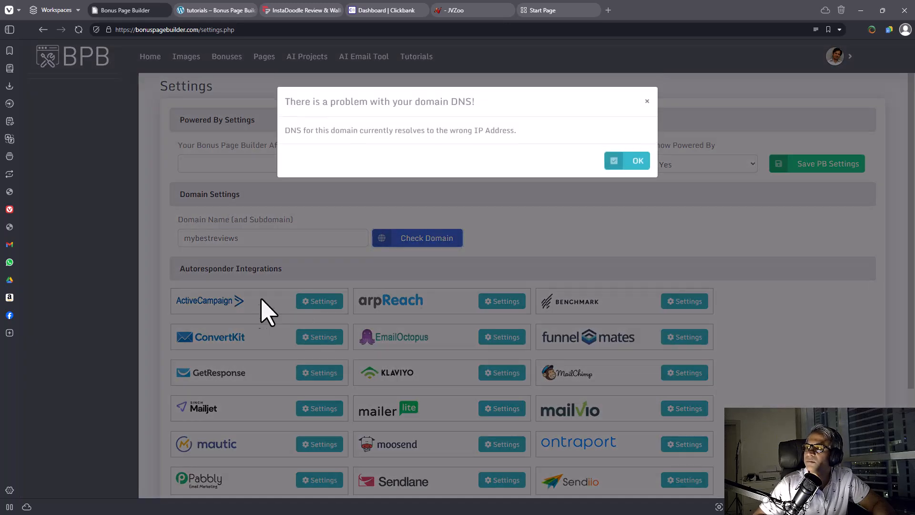
click(626, 162)
- Restore the domain name to mybestreviews.com and run the domain check again
click(311, 242)
key(ctrl+z)
click(426, 241)
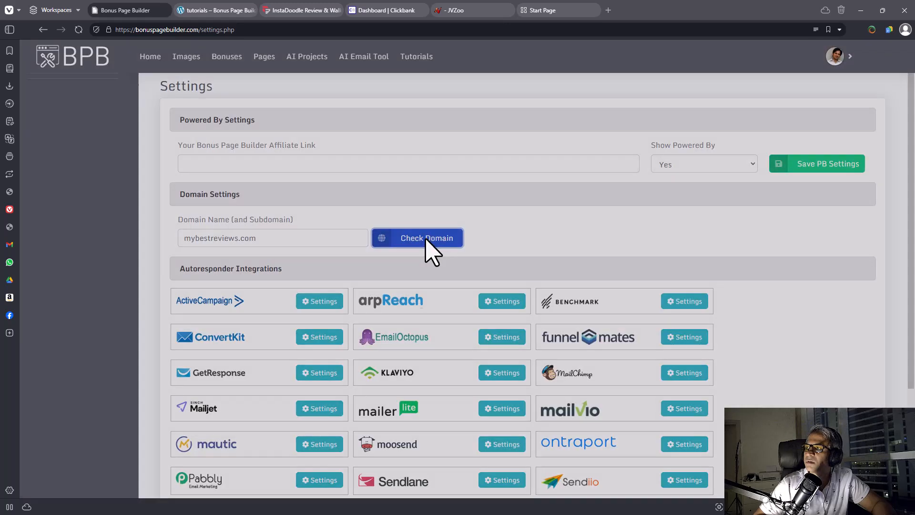
click(615, 162)
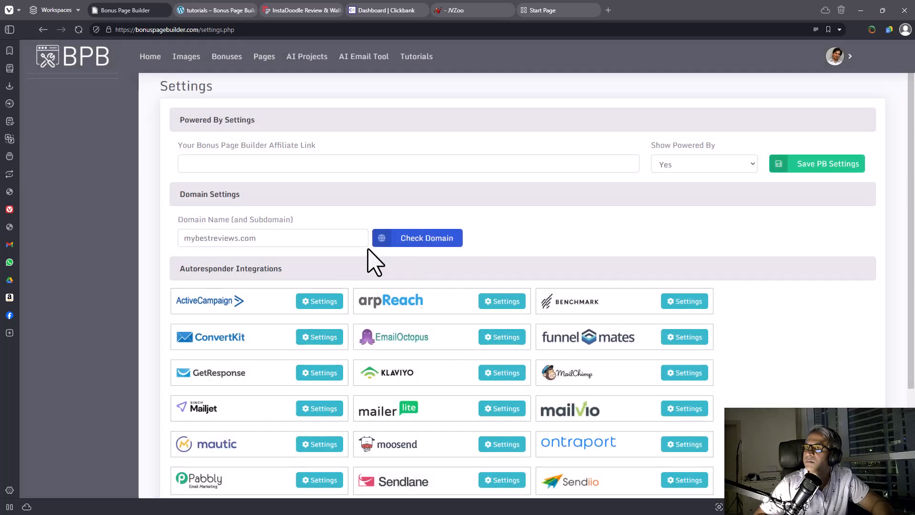
- Inspect the saved domain name entry and look over the autoresponder integrations on the Settings page
drag(237, 238, 274, 241)
click(244, 238)
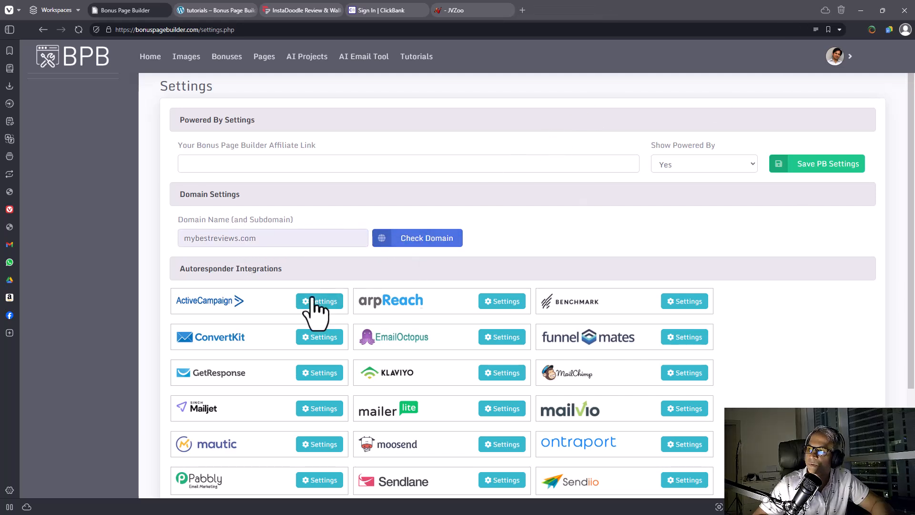
drag(260, 238, 184, 237)
click(241, 242)
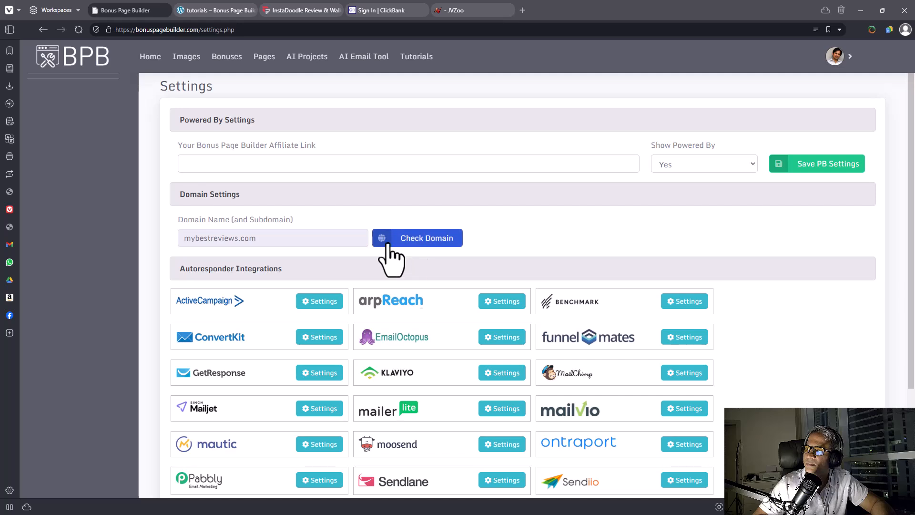
drag(305, 242, 228, 240)
scroll(228, 234, down, 1)
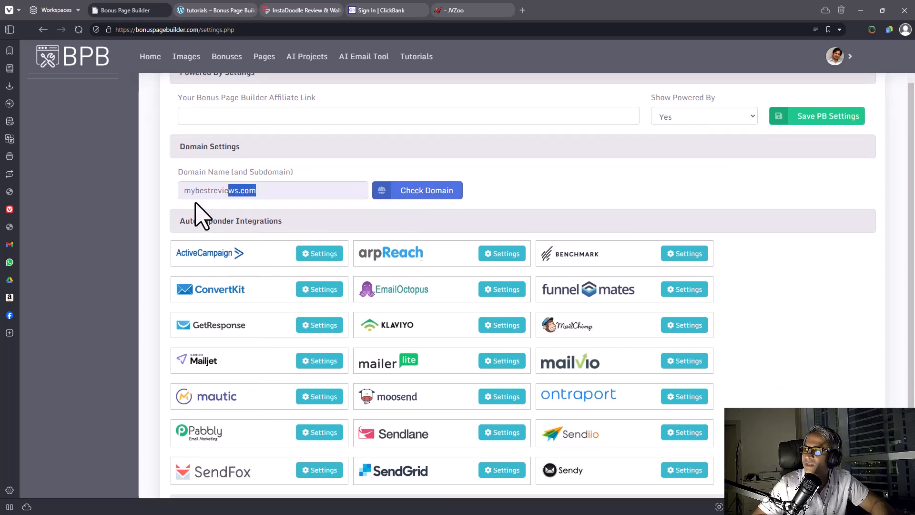
scroll(470, 306, down, 1)
scroll(464, 195, up, 2)
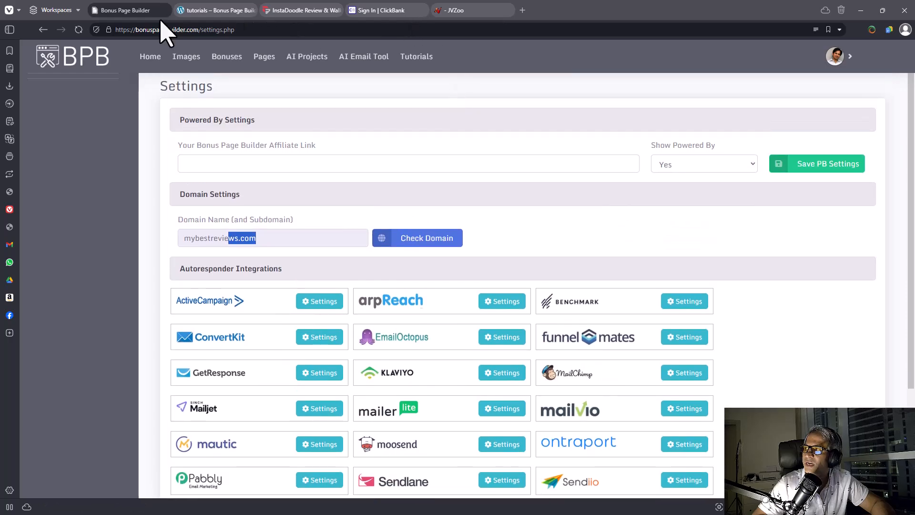
- Skim the course videos on the tutorials page and return to the Bonus Page Builder home dashboard
click(194, 10)
scroll(353, 314, down, 6)
scroll(351, 324, down, 10)
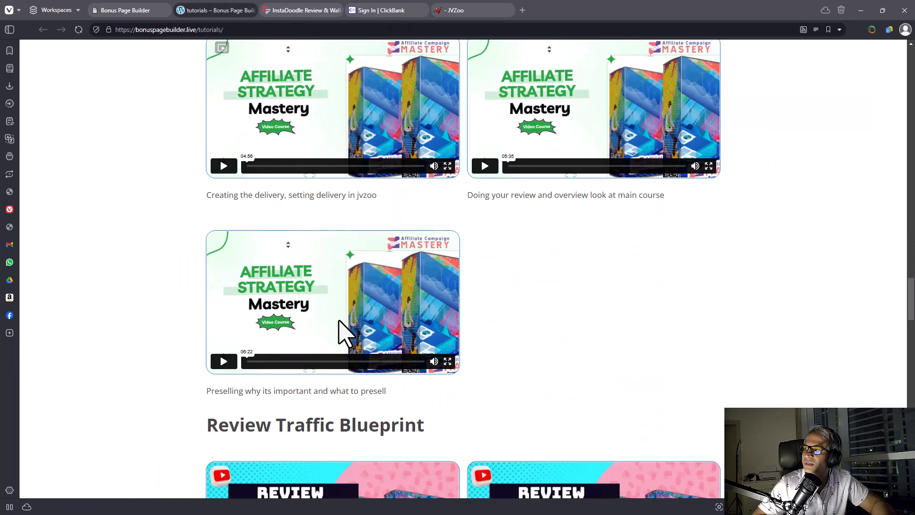
click(139, 11)
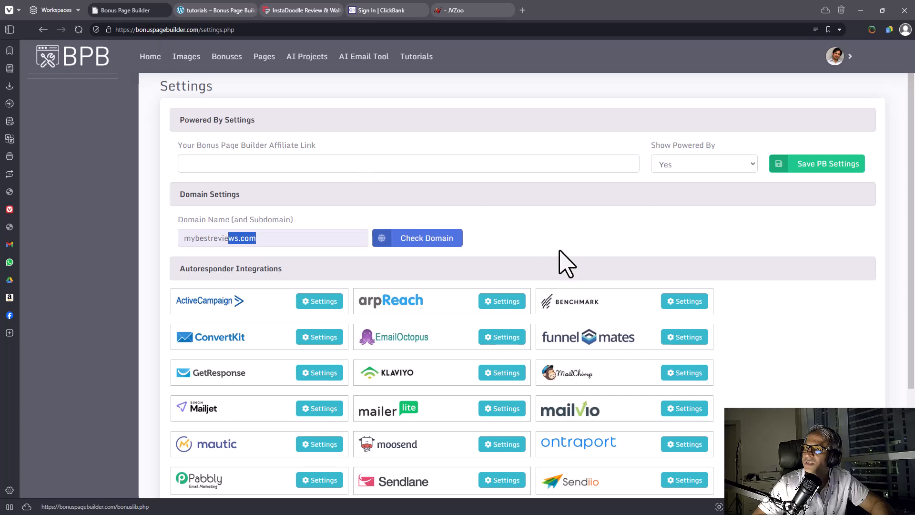
click(150, 72)
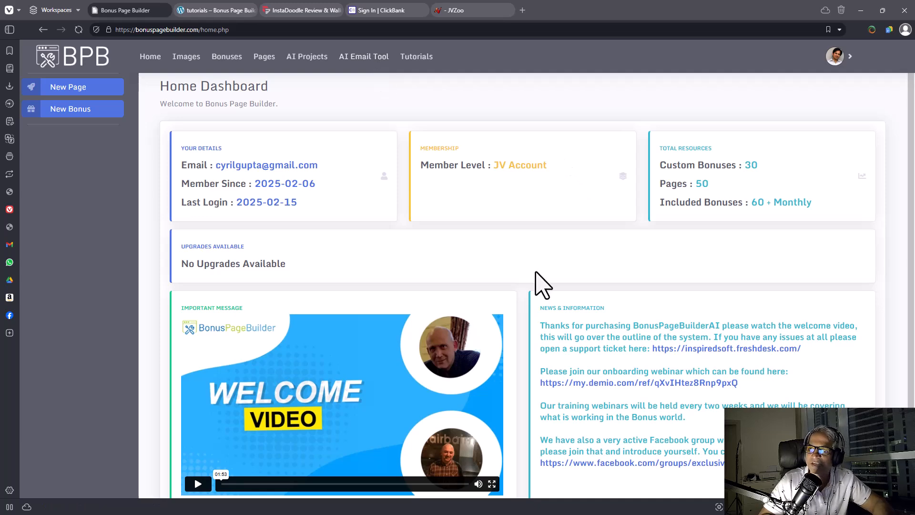
- Open teknikforce.com in a new browser tab
key(ctrl+t)
text(te)
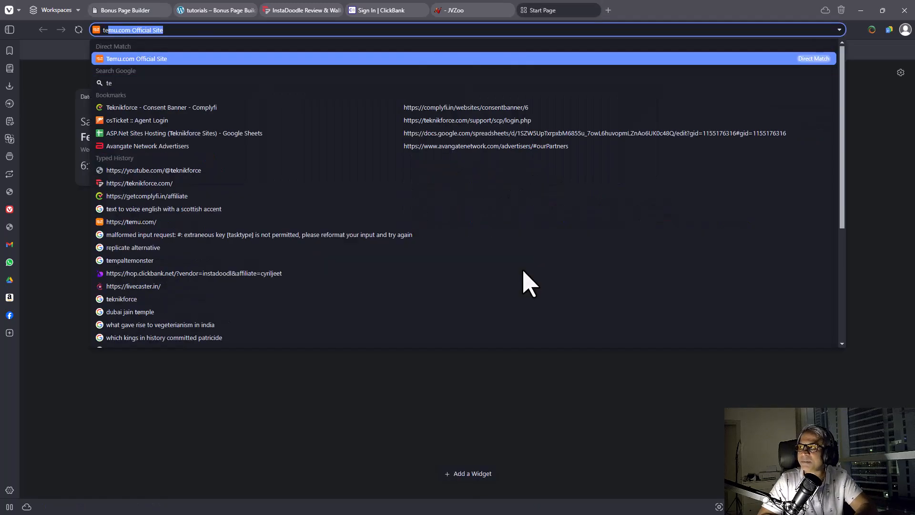
text(knikforce.com)
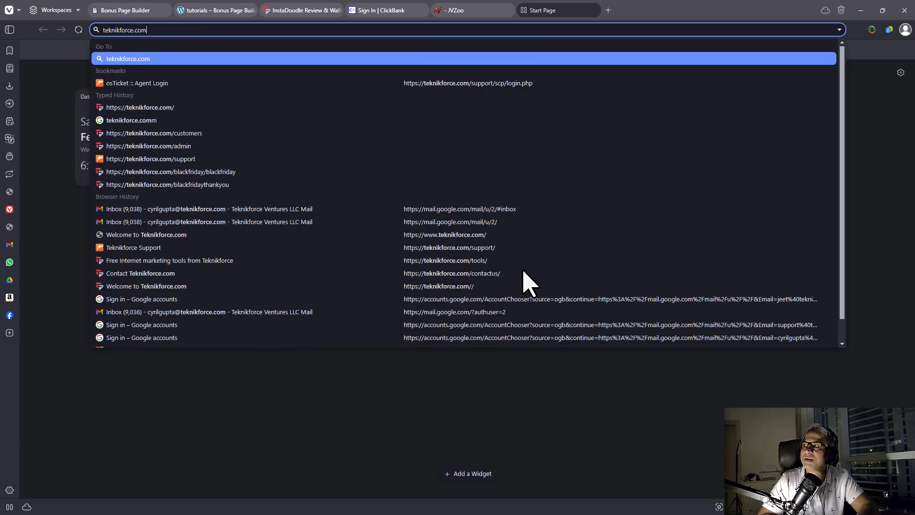
key(Return)
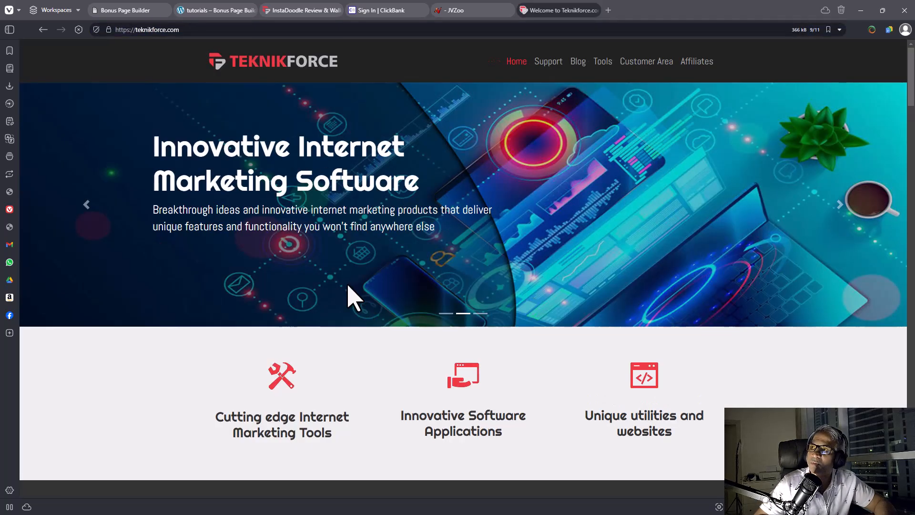
- Skim the Teknikforce product listing and allow all cookies in the consent dialog
scroll(362, 293, down, 5)
scroll(377, 294, down, 20)
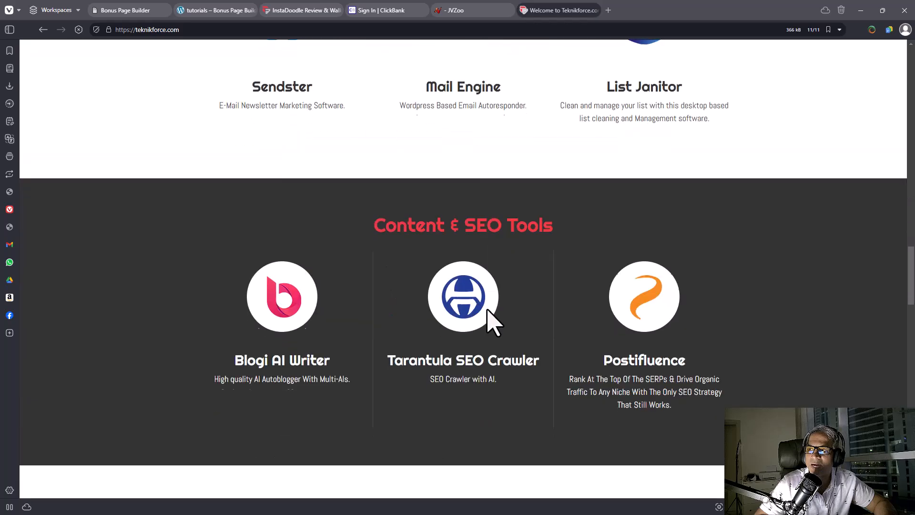
scroll(529, 344, down, 20)
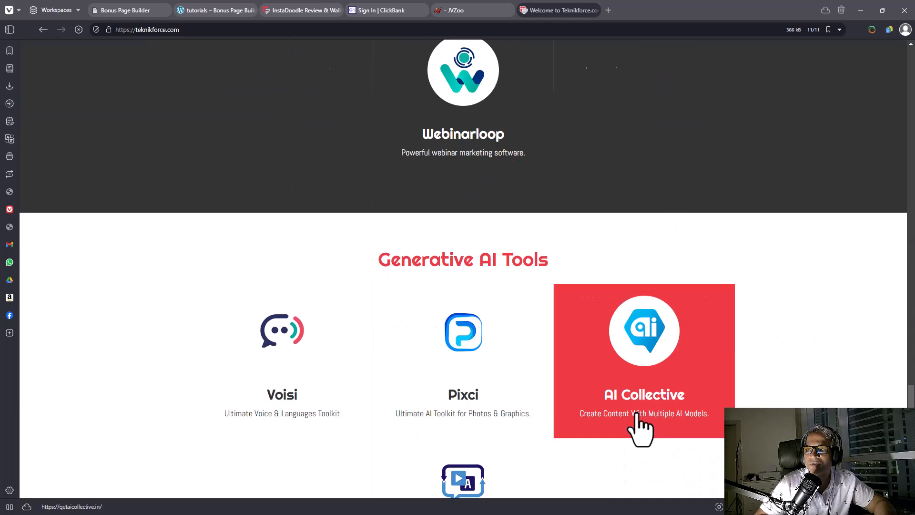
scroll(729, 284, up, 20)
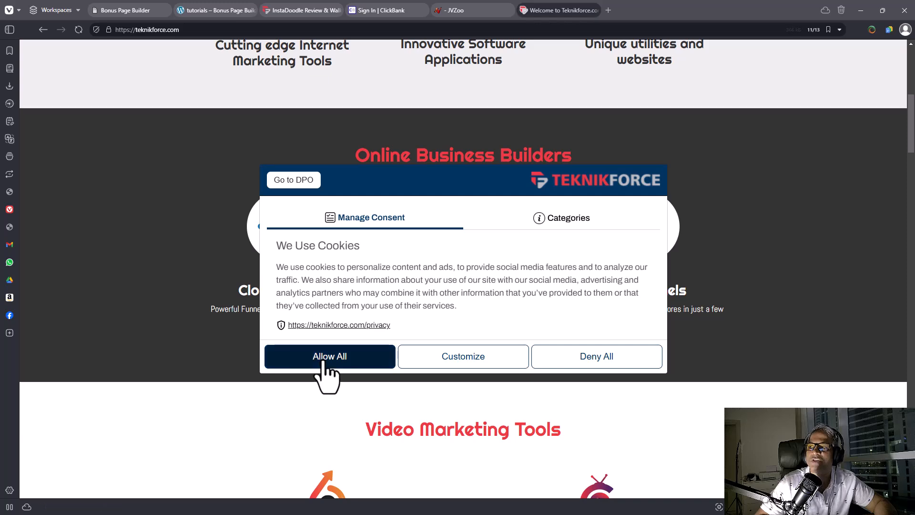
click(327, 362)
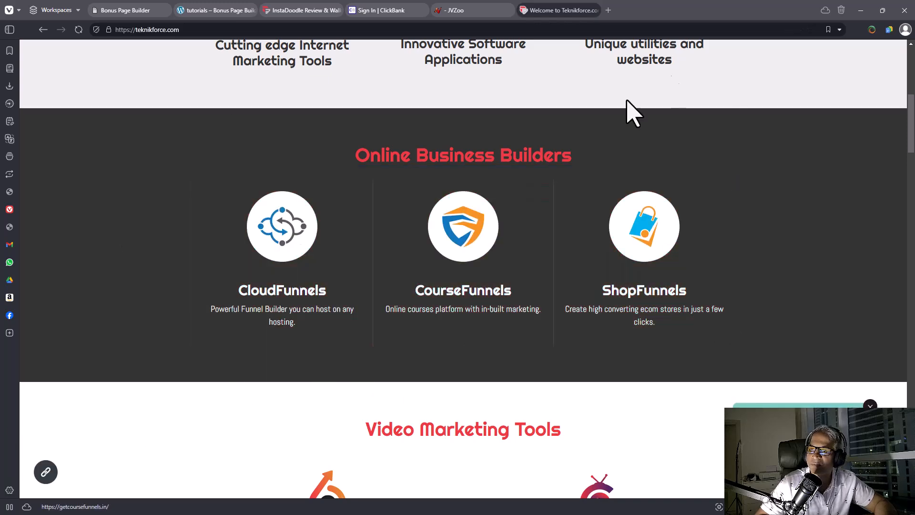
- Review the Teknikforce products from Online Business Builders through Email Marketing Tools and dismiss the newsletter sign-up popup
scroll(511, 229, down, 3)
scroll(487, 251, up, 9)
scroll(486, 252, down, 8)
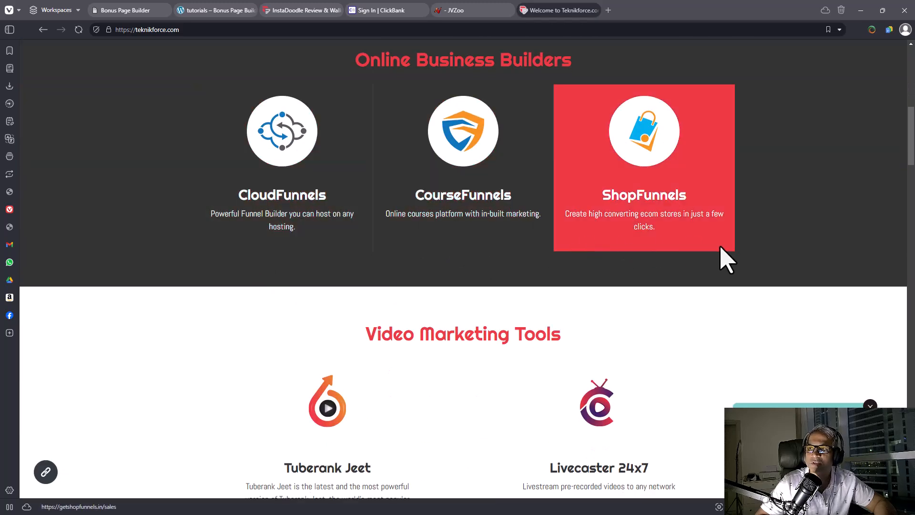
scroll(572, 295, down, 4)
scroll(653, 286, down, 1)
scroll(343, 317, down, 4)
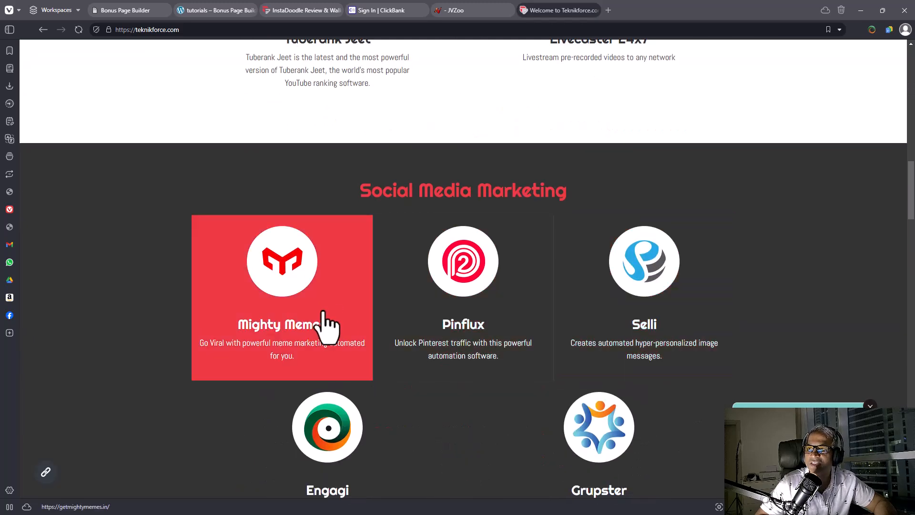
scroll(327, 317, down, 3)
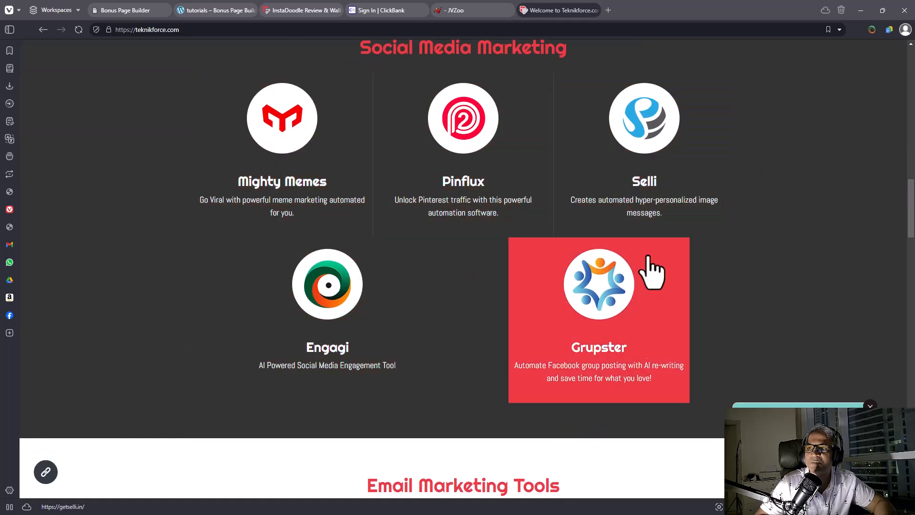
scroll(591, 363, down, 1)
scroll(608, 322, up, 2)
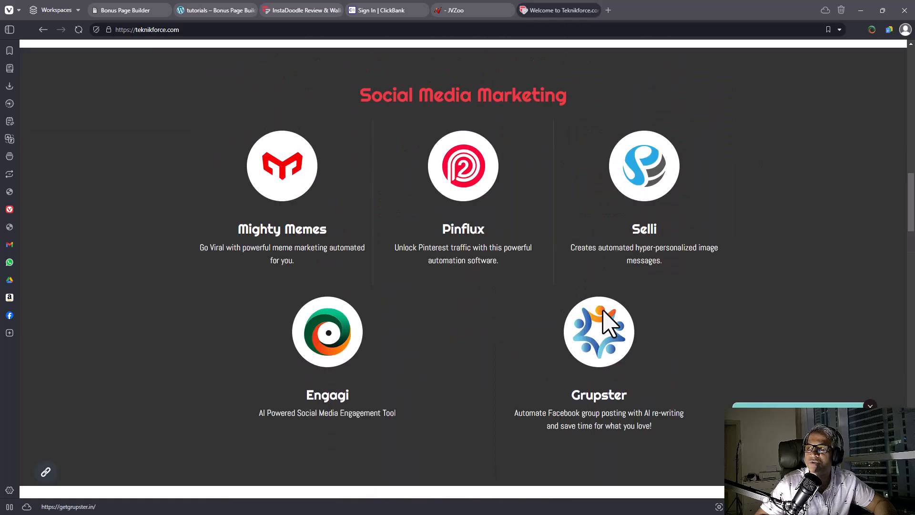
scroll(607, 321, down, 6)
scroll(598, 302, down, 6)
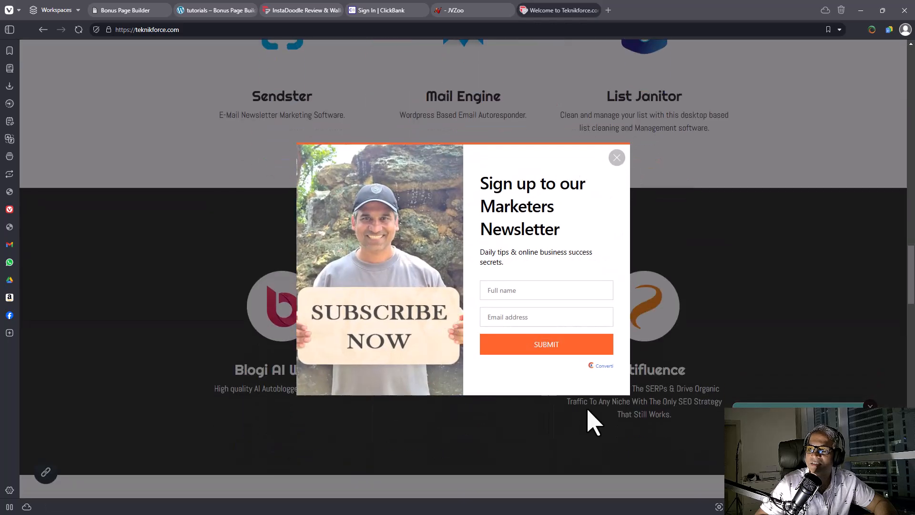
click(616, 153)
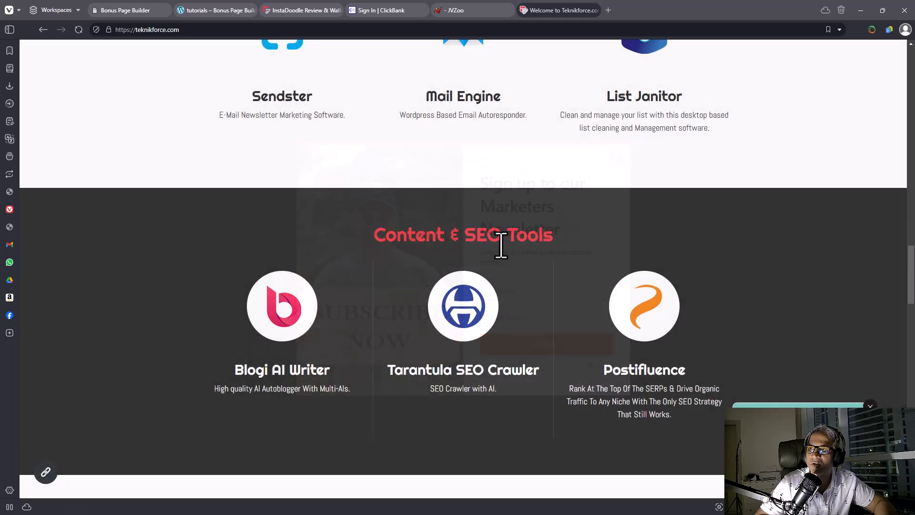
- Look over the Content & SEO Tools and inspect the site's cookie consent details and chat widget, closing both
scroll(266, 346, down, 3)
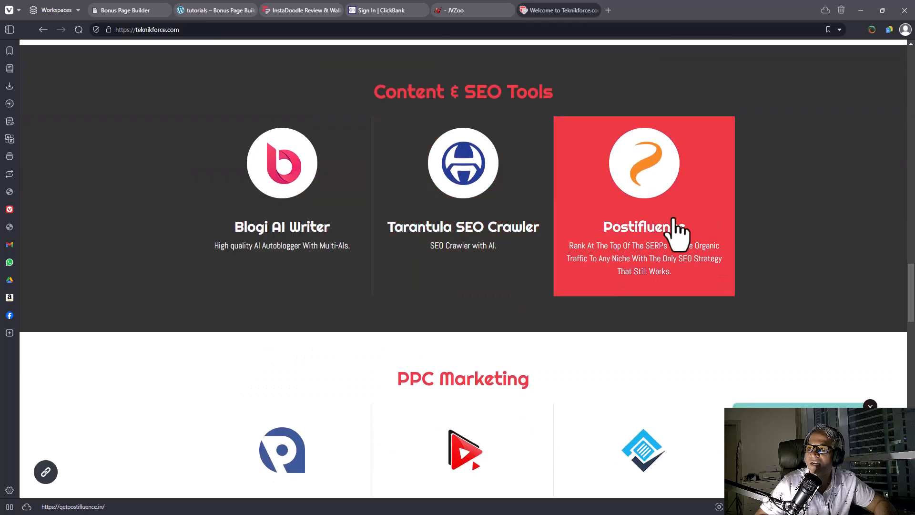
scroll(381, 310, down, 2)
click(48, 475)
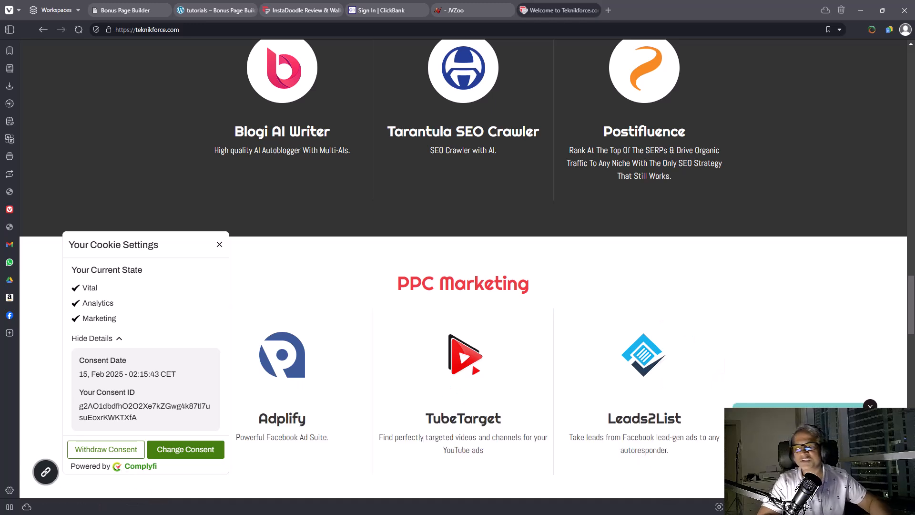
click(805, 439)
click(882, 477)
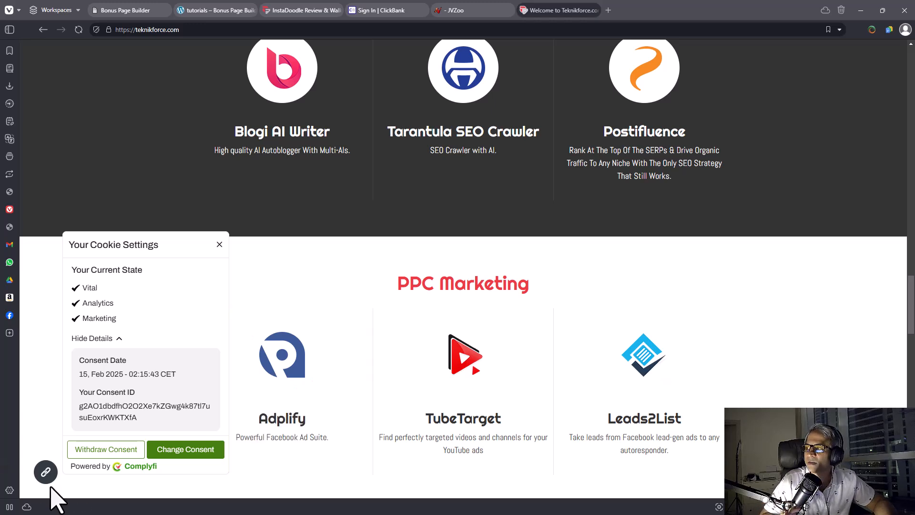
click(46, 473)
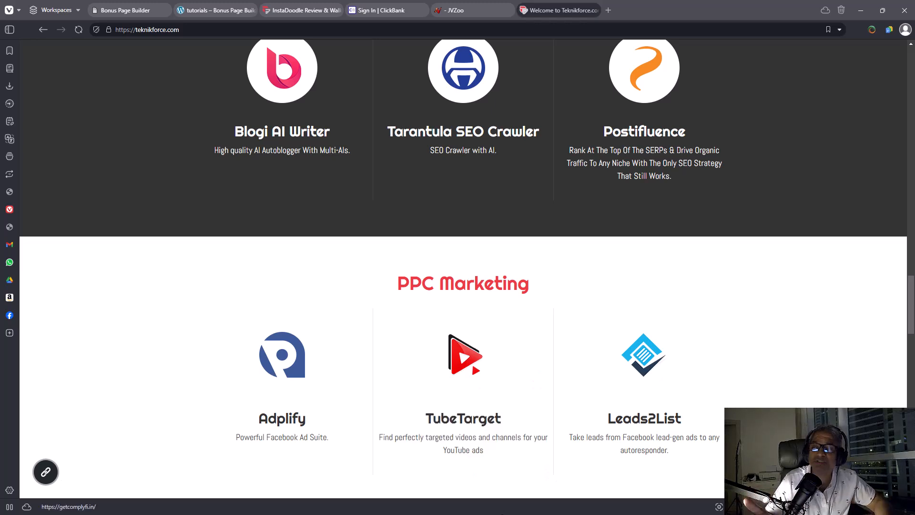
- Review the PPC, Marketing and Generative AI tools, and check the Complyfi credit in the cookie settings before closing them
scroll(364, 480, down, 5)
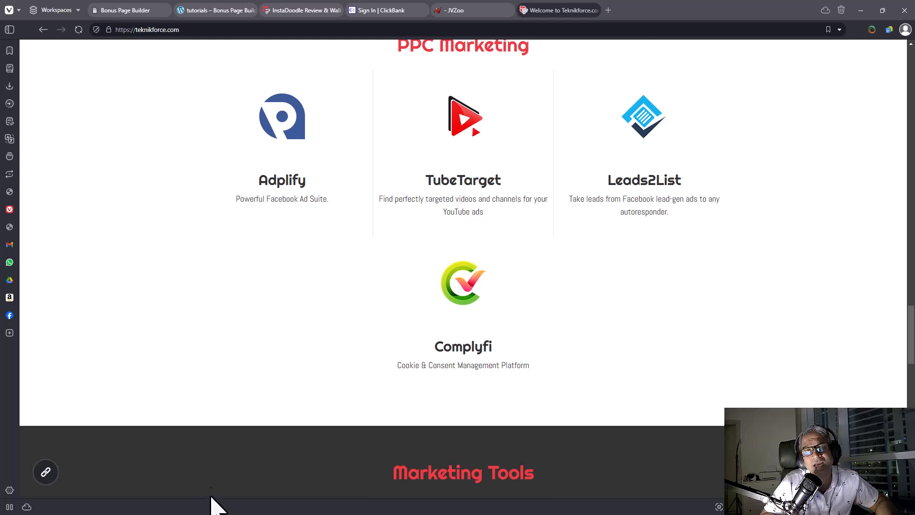
scroll(219, 395, down, 4)
scroll(515, 460, down, 1)
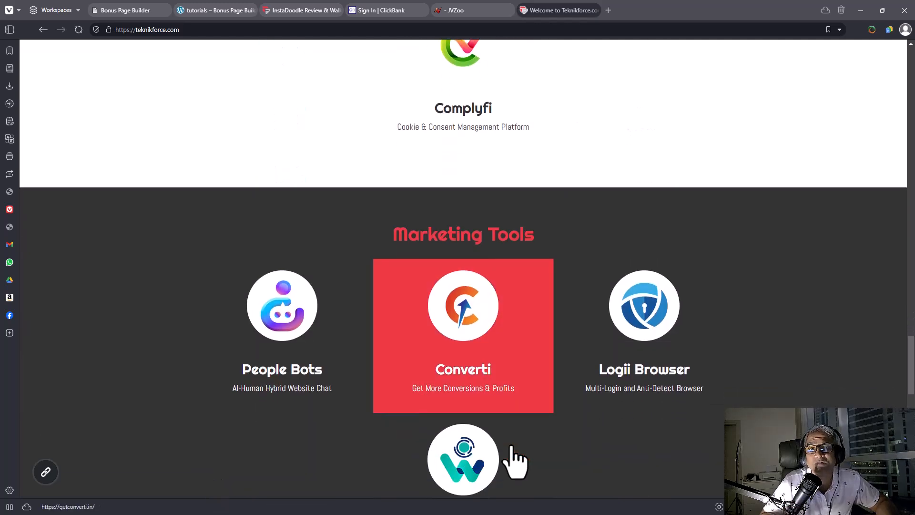
scroll(515, 460, down, 8)
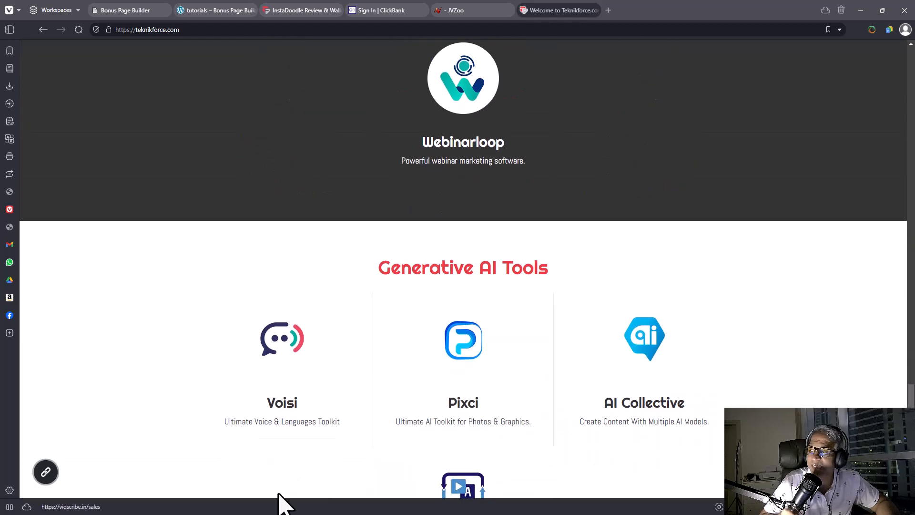
click(47, 473)
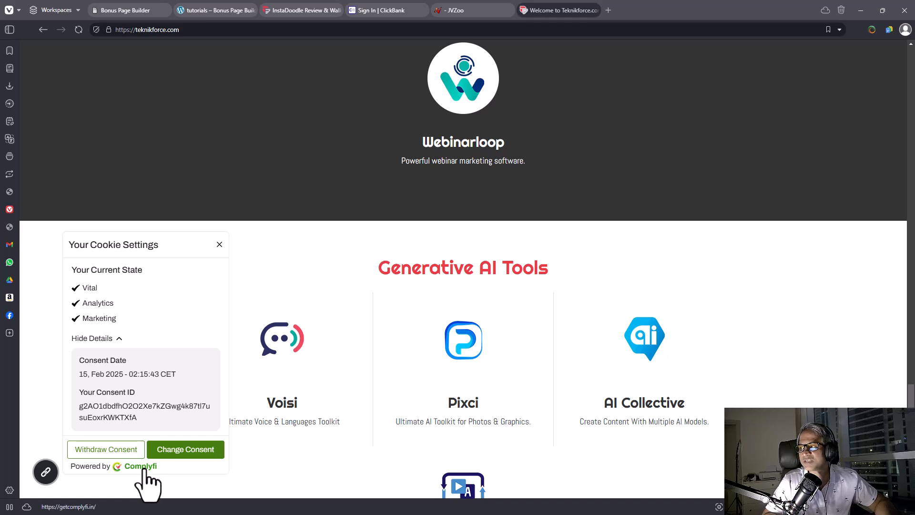
click(42, 476)
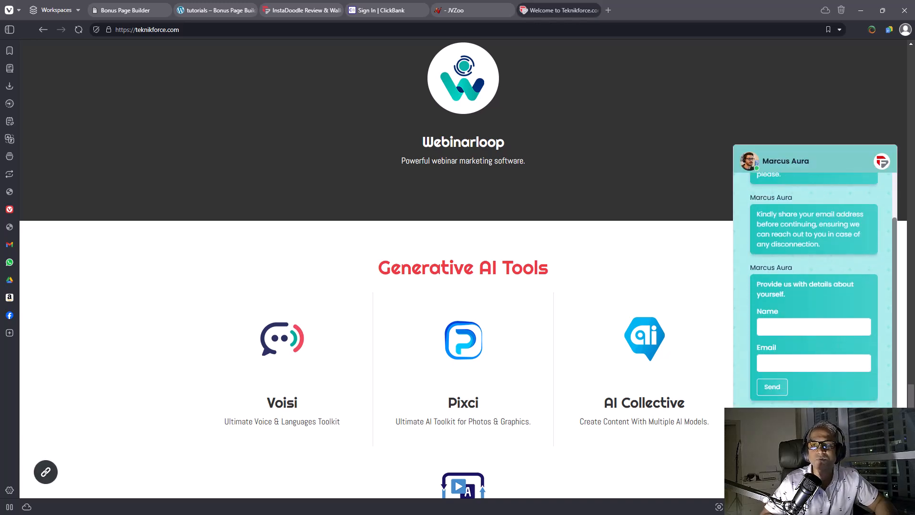
- Skim the whole Teknikforce homepage from the banner down to the footer links
scroll(765, 400, down, 20)
scroll(826, 254, up, 20)
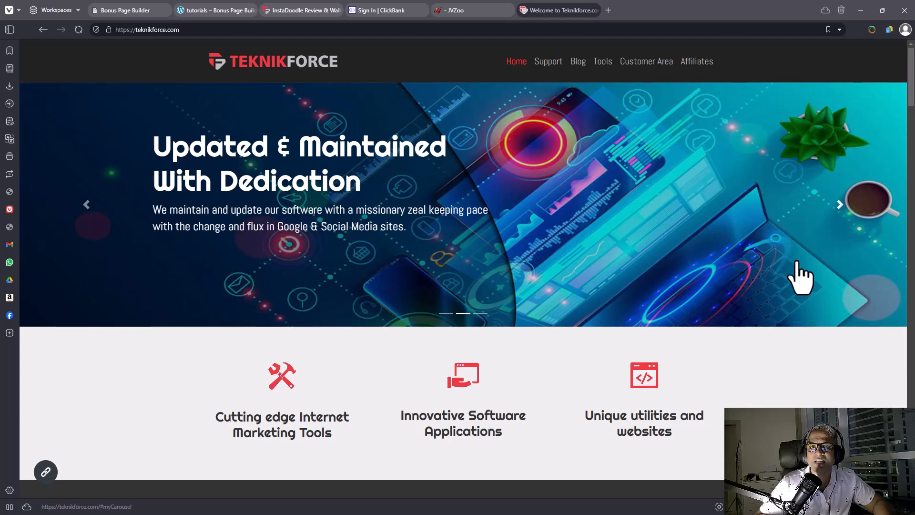
scroll(774, 381, down, 1)
scroll(775, 381, down, 20)
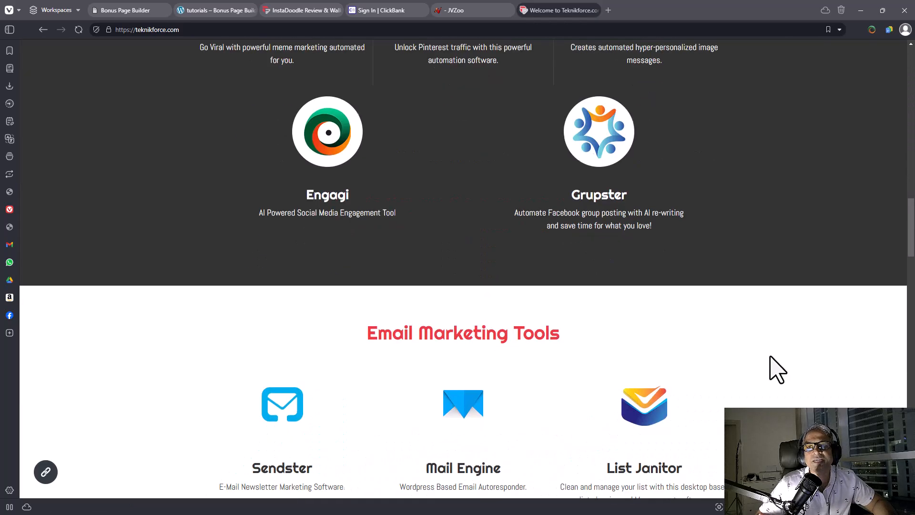
scroll(777, 369, down, 15)
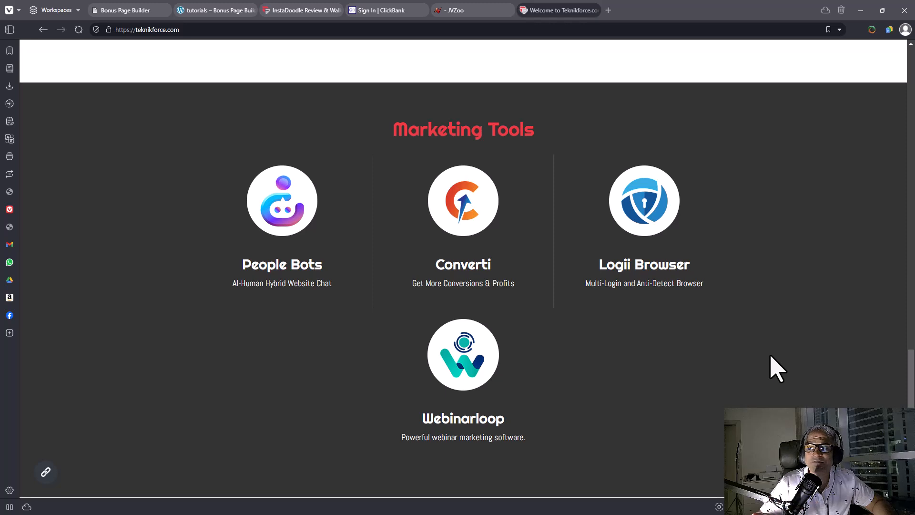
scroll(777, 370, down, 14)
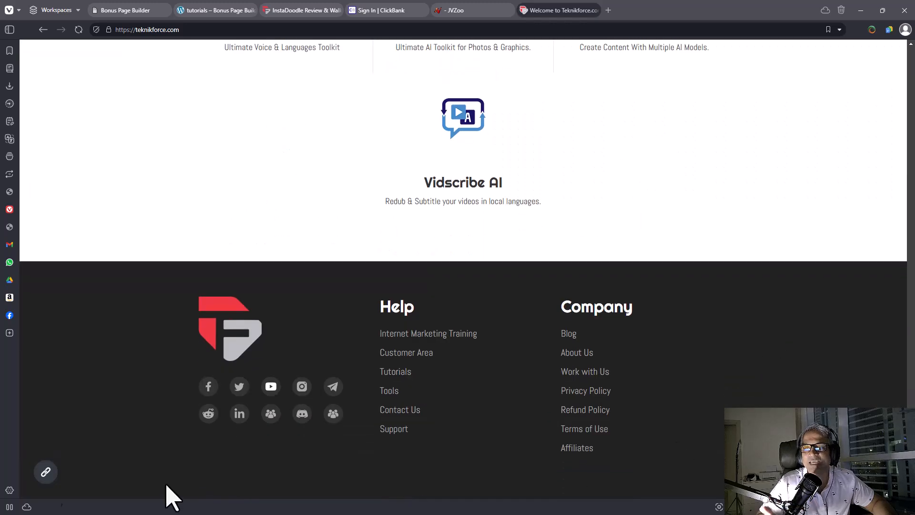
- Go back to the banner and browse the product categories again down to Marketing Tools
middle_click(723, 216)
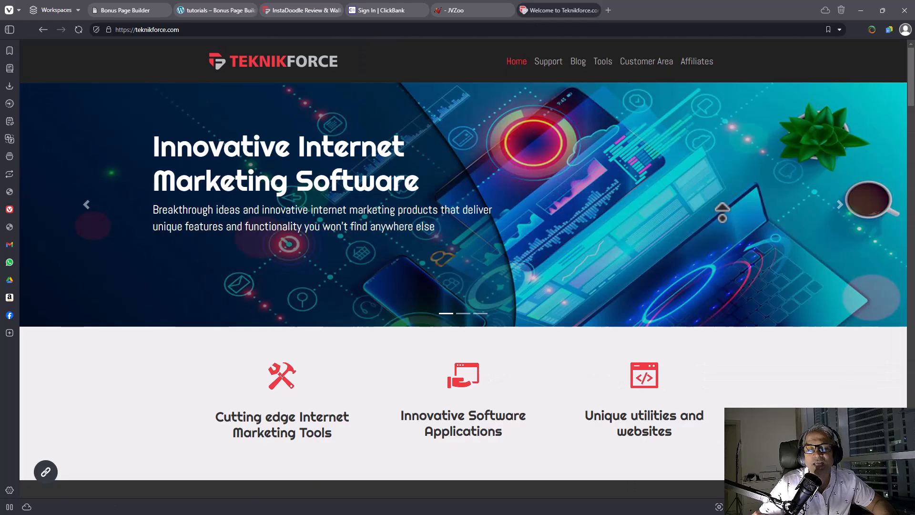
middle_click(720, 217)
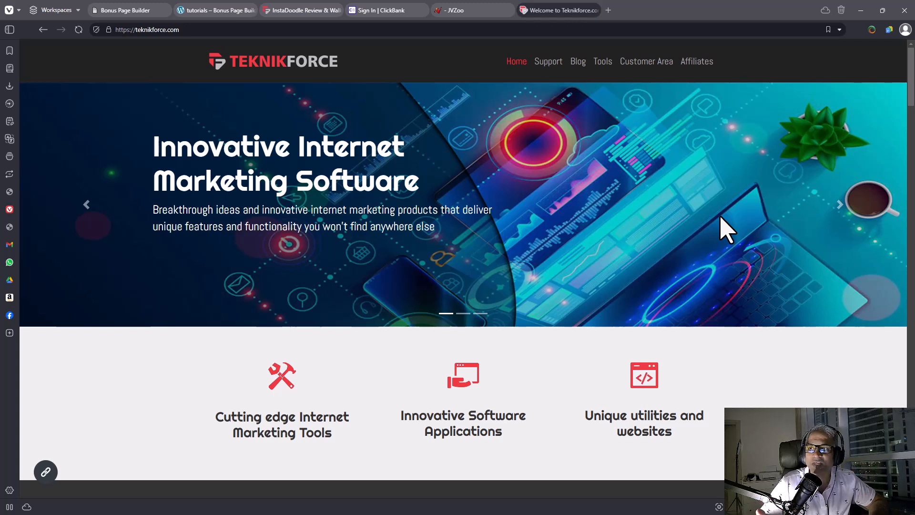
scroll(466, 401, down, 20)
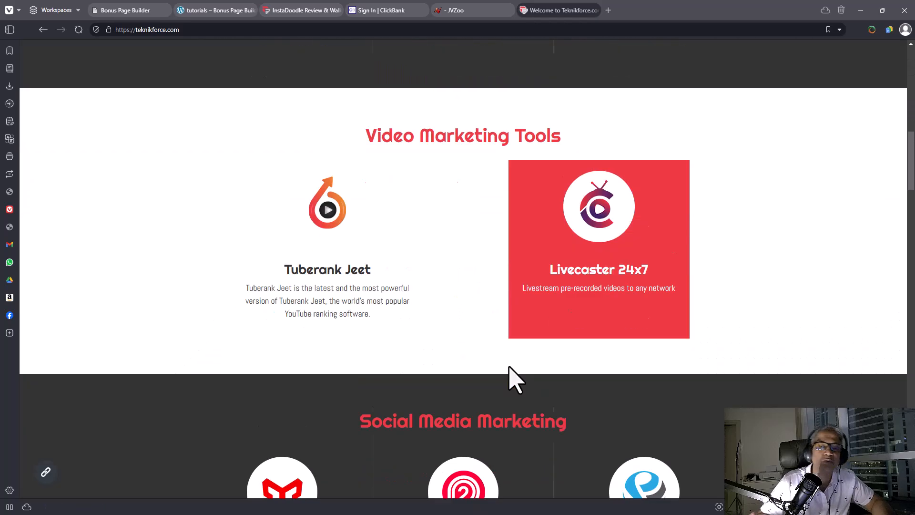
scroll(436, 424, down, 15)
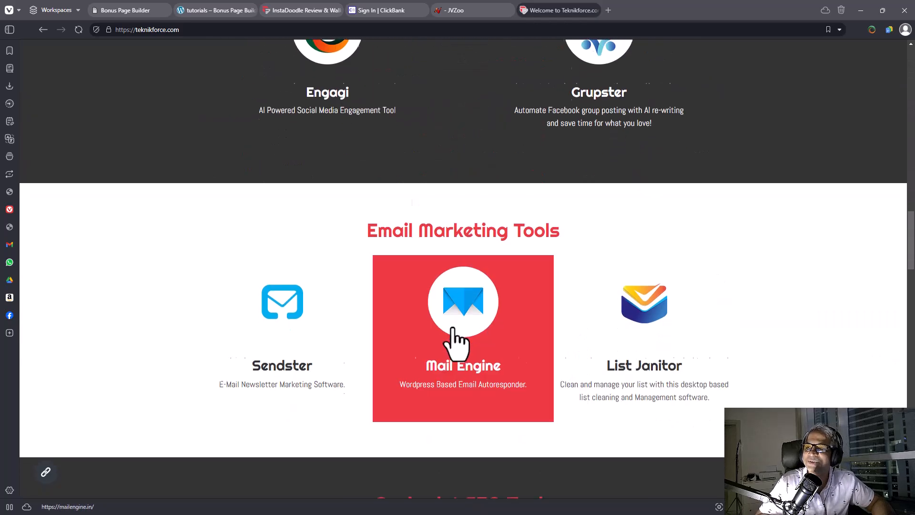
scroll(476, 305, down, 5)
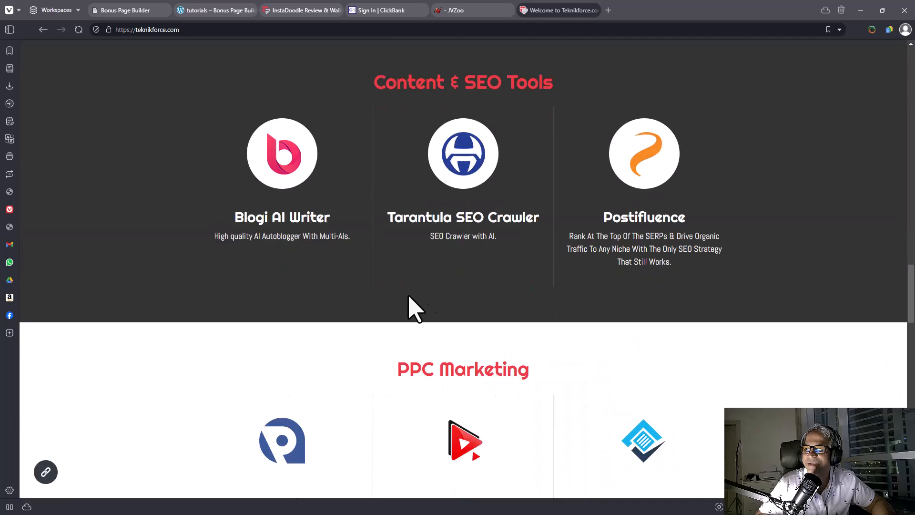
scroll(405, 72, down, 15)
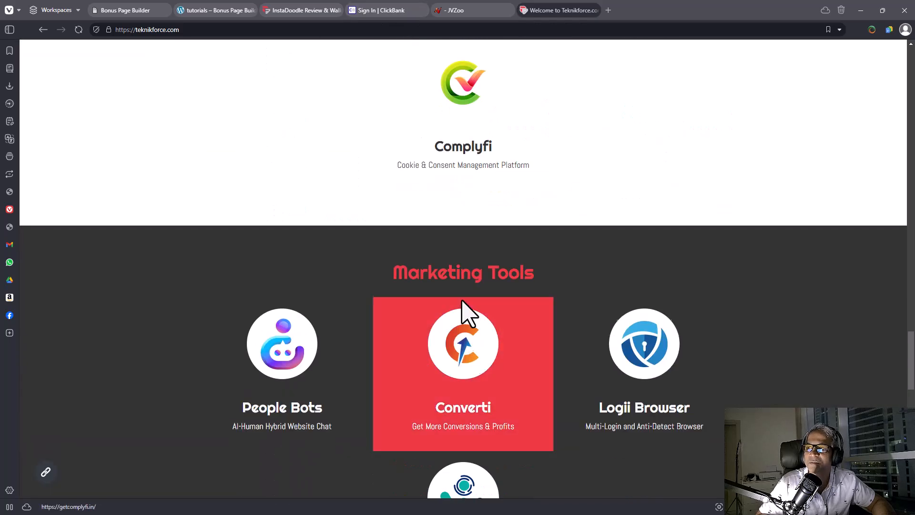
- Look over the Marketing Tools and Generative AI Tools on the Teknikforce homepage, and return to the banner
scroll(337, 235, down, 4)
scroll(340, 233, up, 4)
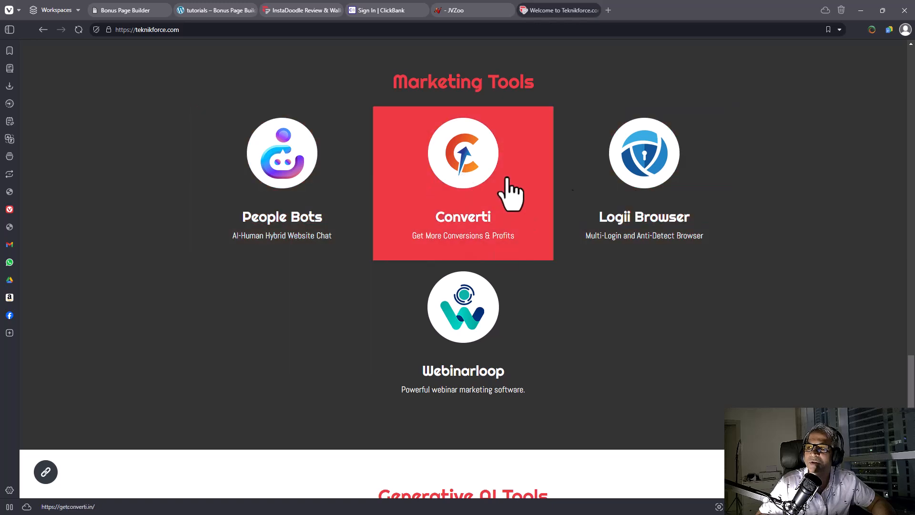
scroll(531, 276, down, 5)
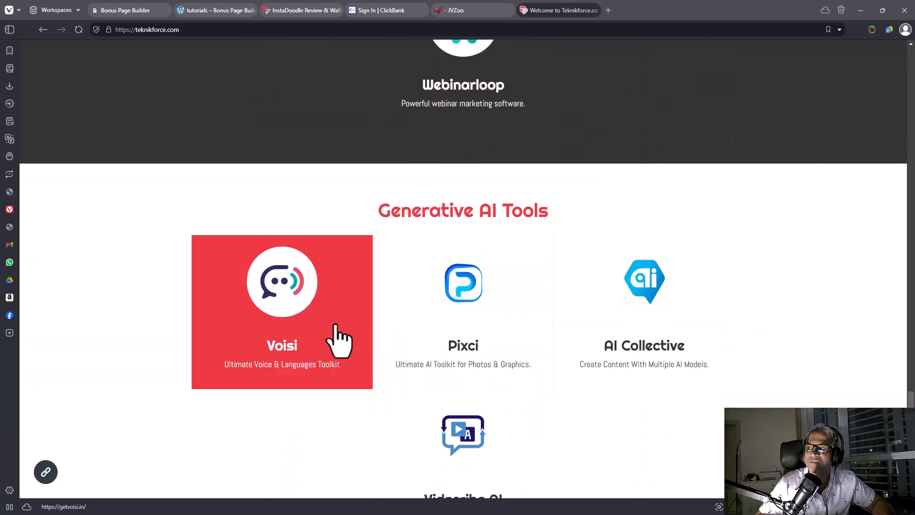
scroll(410, 348, down, 3)
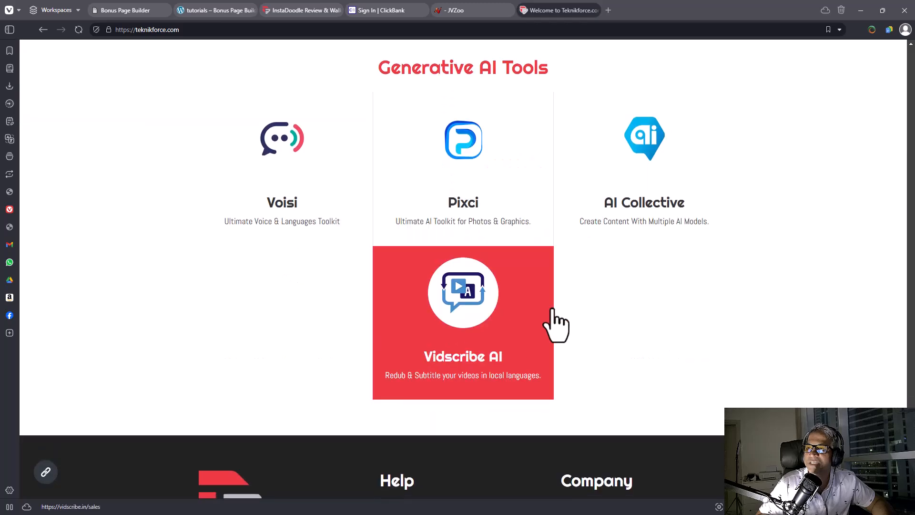
scroll(464, 316, down, 3)
scroll(482, 300, up, 20)
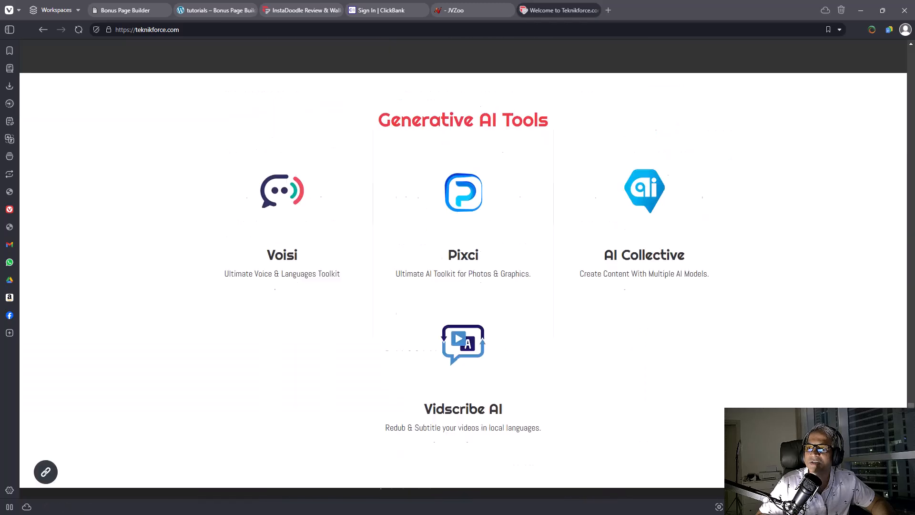
scroll(463, 269, up, 20)
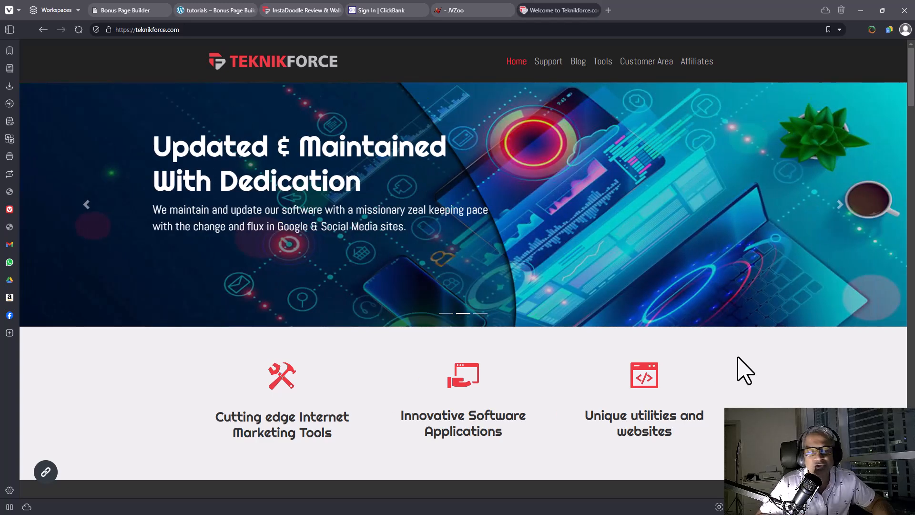
- Open writix.in and qroq.in as separate new pages and show the login screen of each
key(ctrl+t)
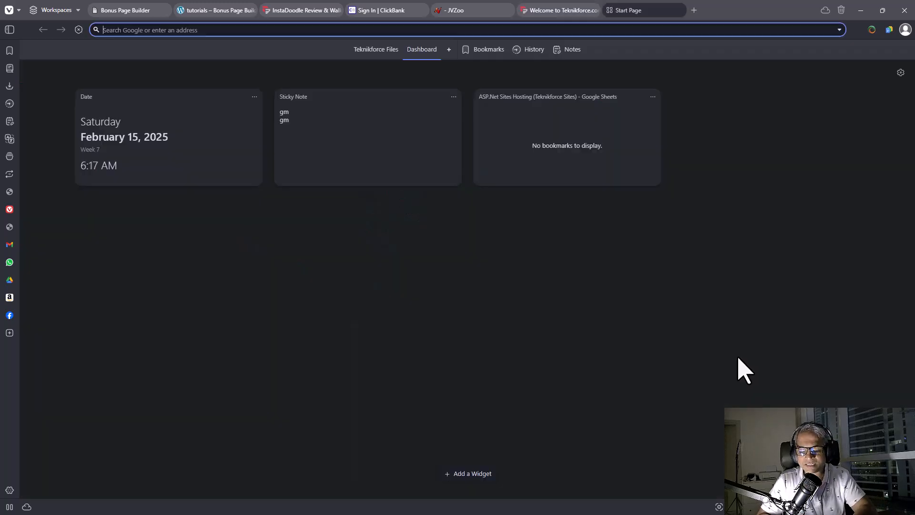
text(writix.in/)
key(Return)
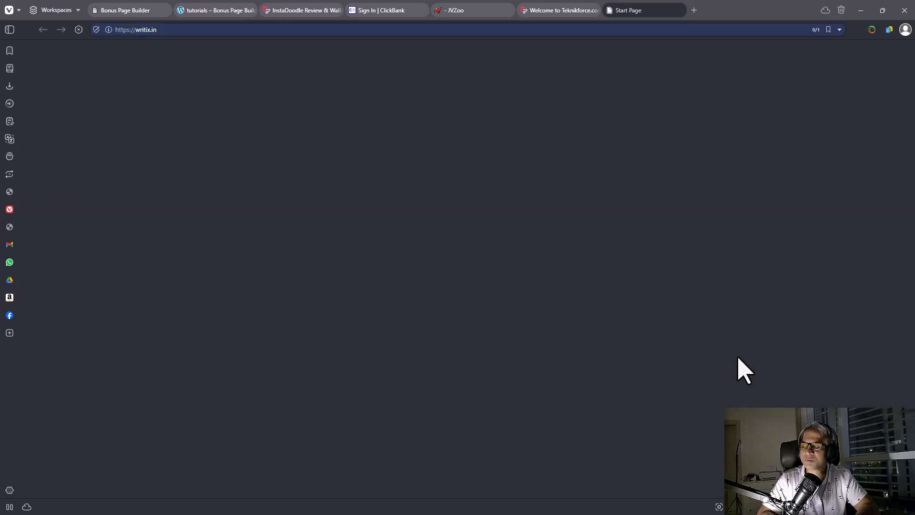
key(ctrl+t)
text(groq.in/)
key(Return)
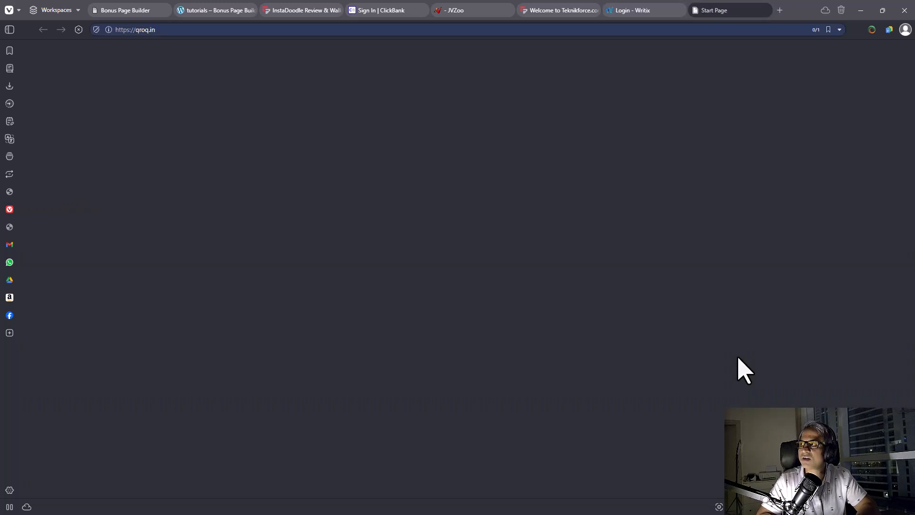
click(641, 10)
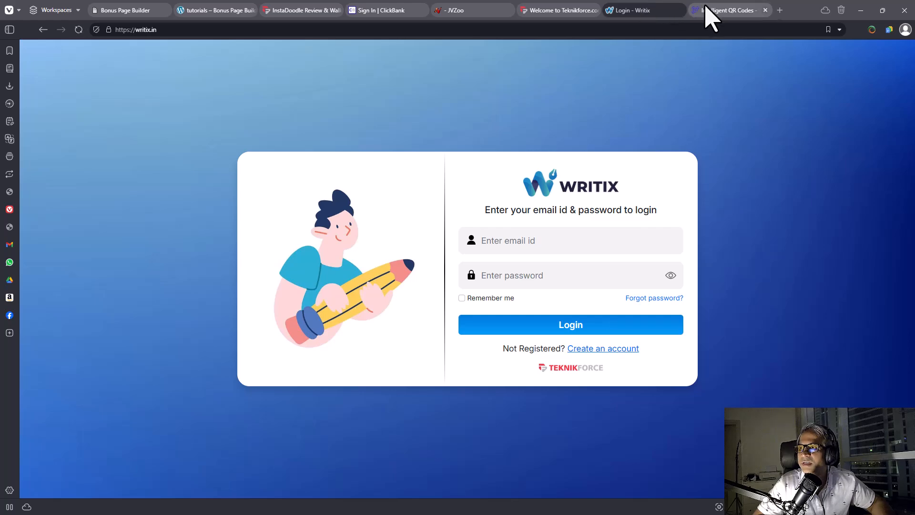
click(713, 10)
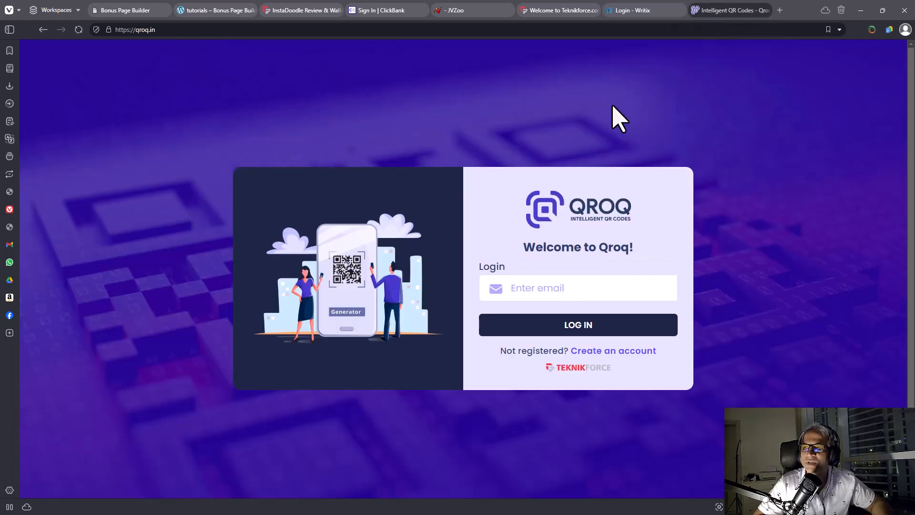
- Open the vidko.in site as another new page
key(ctrl+t)
text(vidko.in/)
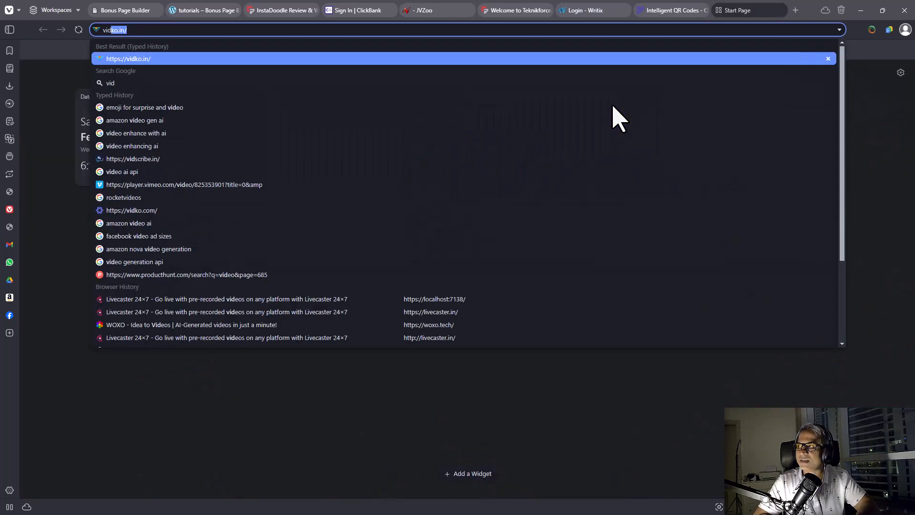
key(Return)
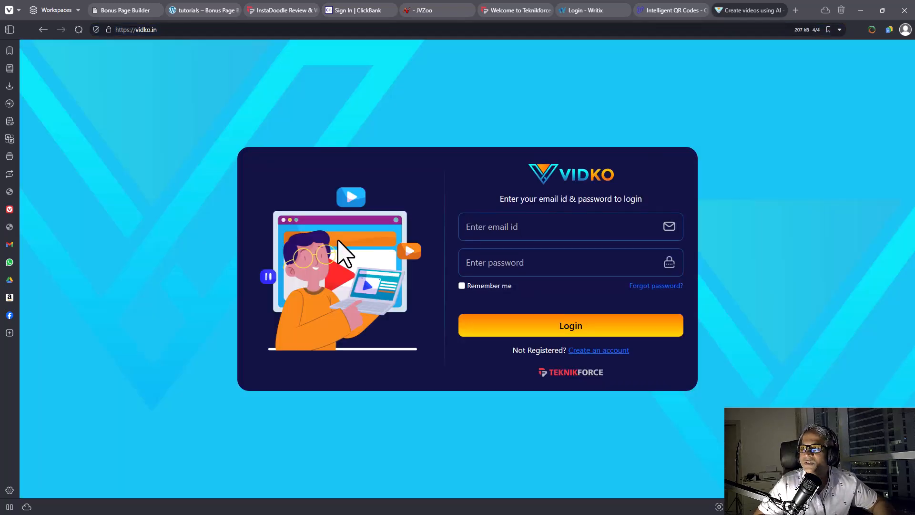
- Revisit the open Writix, Qroq, Vidko and Teknikforce pages, and return to the Bonus Page Builder home dashboard
click(599, 11)
click(672, 10)
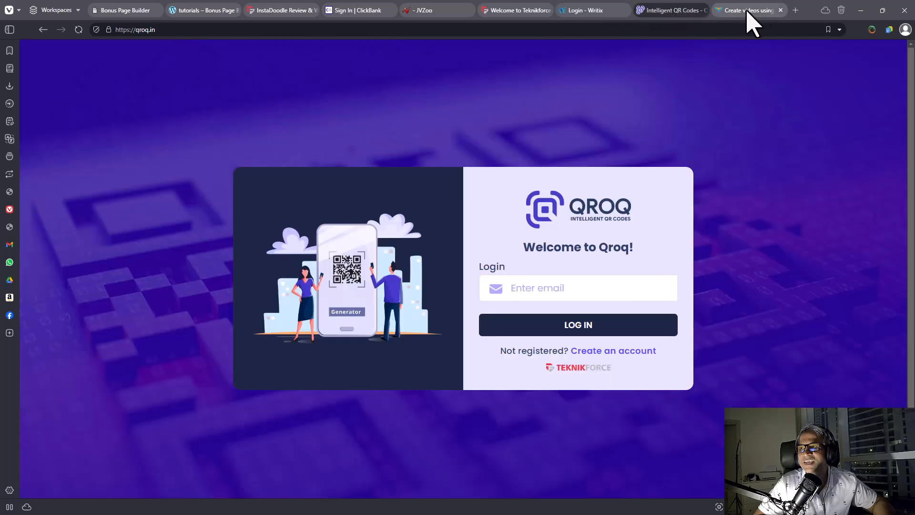
click(730, 11)
click(494, 10)
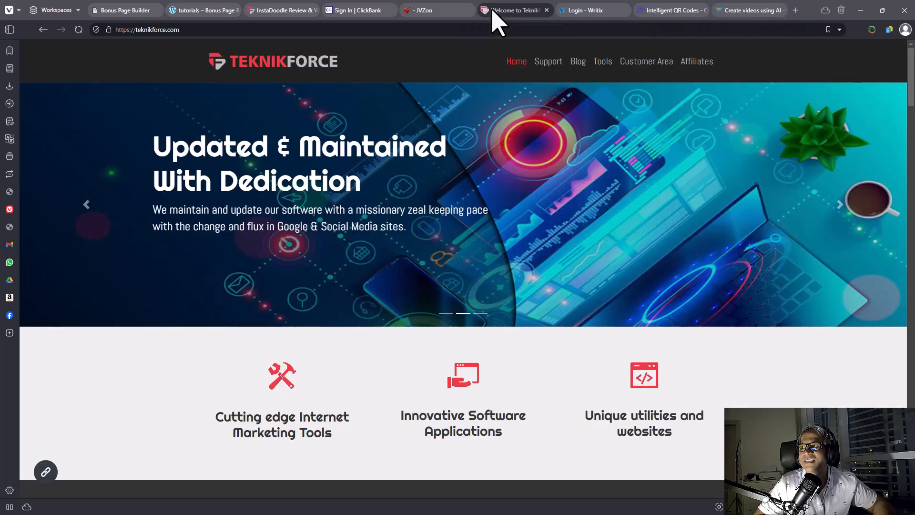
click(143, 20)
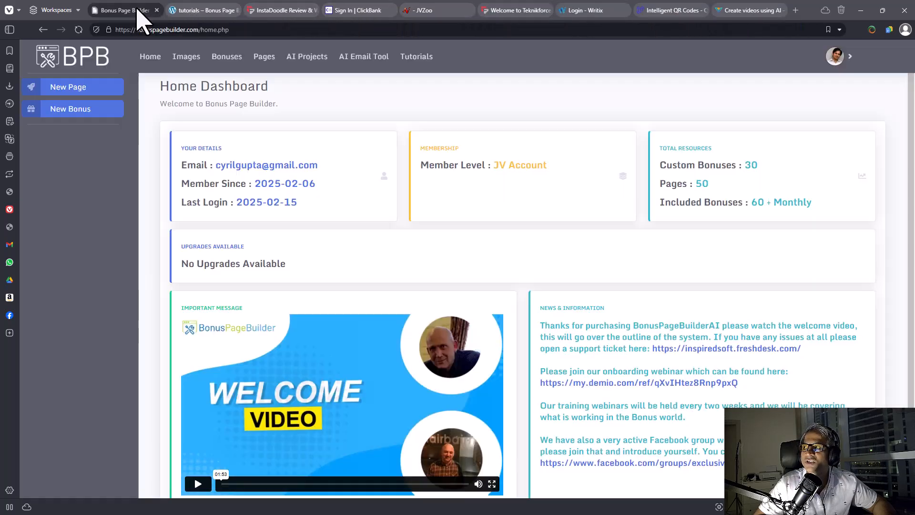